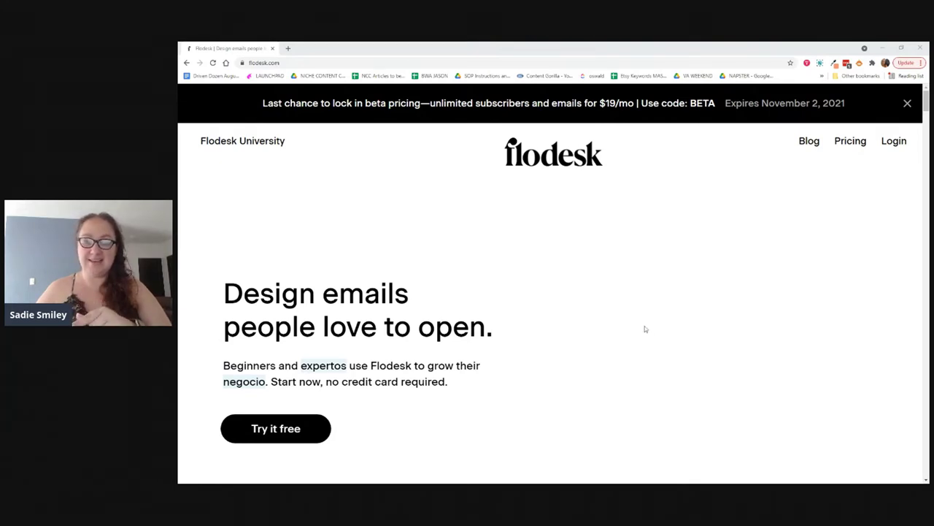
- Log in to Flodesk and open the account dropdown from the avatar at top right
{"action": "left_click", "coordinate": [894, 143]}
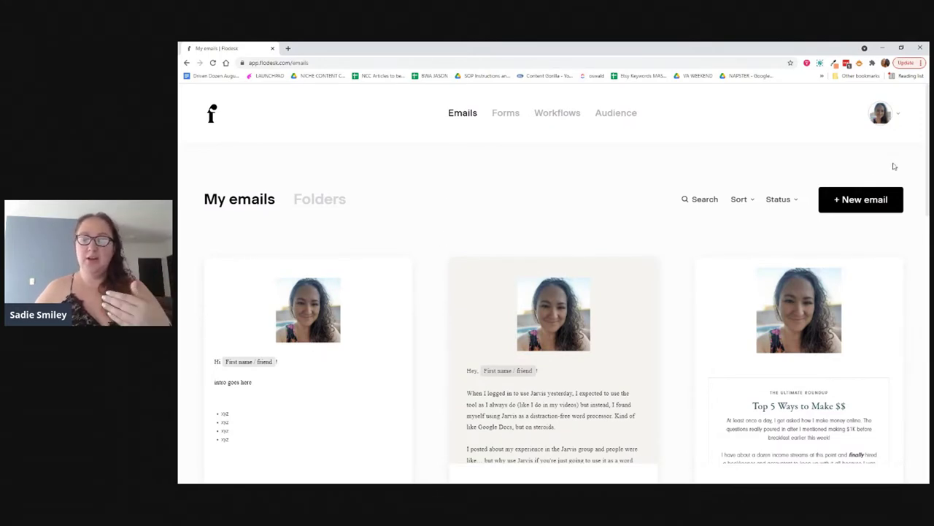
{"action": "left_click", "coordinate": [902, 116]}
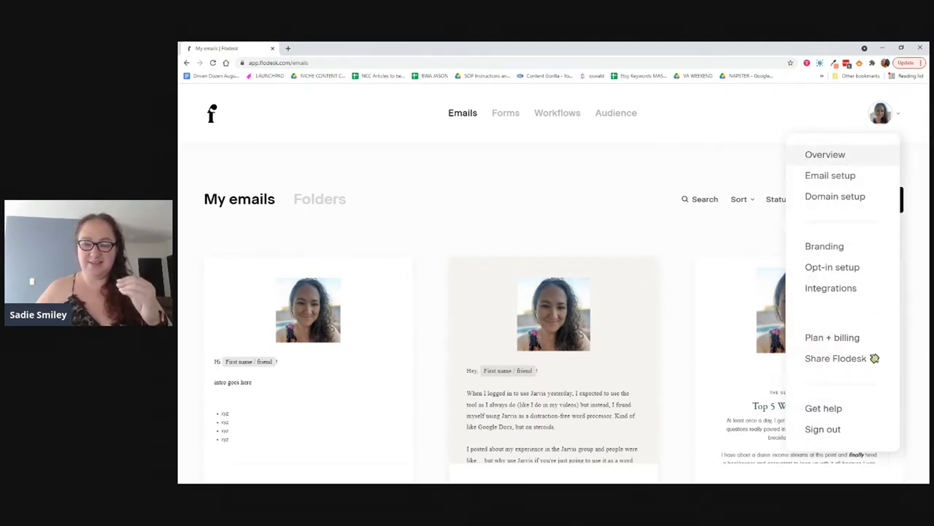
{"action": "left_click", "coordinate": [826, 156]}
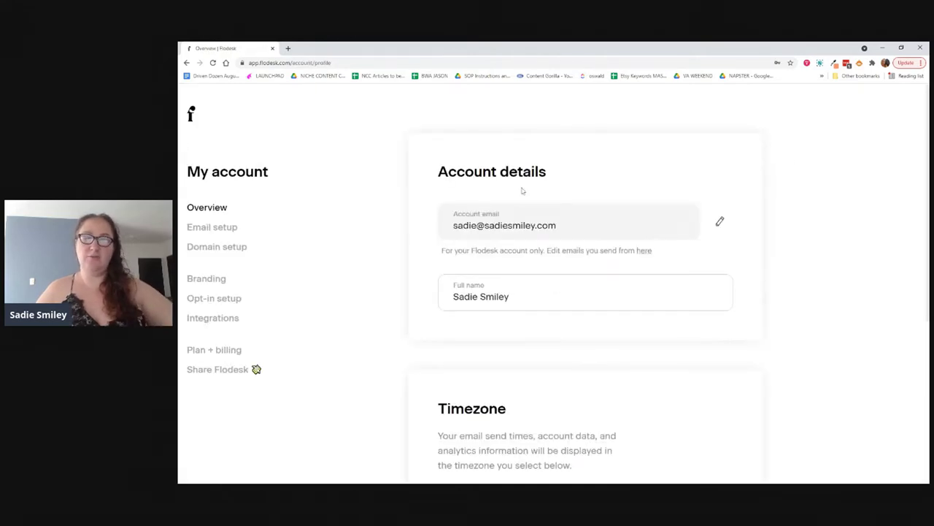
{"action": "scroll", "coordinate": [621, 267], "scroll_direction": "down", "scroll_amount": 2}
{"action": "scroll", "coordinate": [584, 260], "scroll_direction": "down", "scroll_amount": 2}
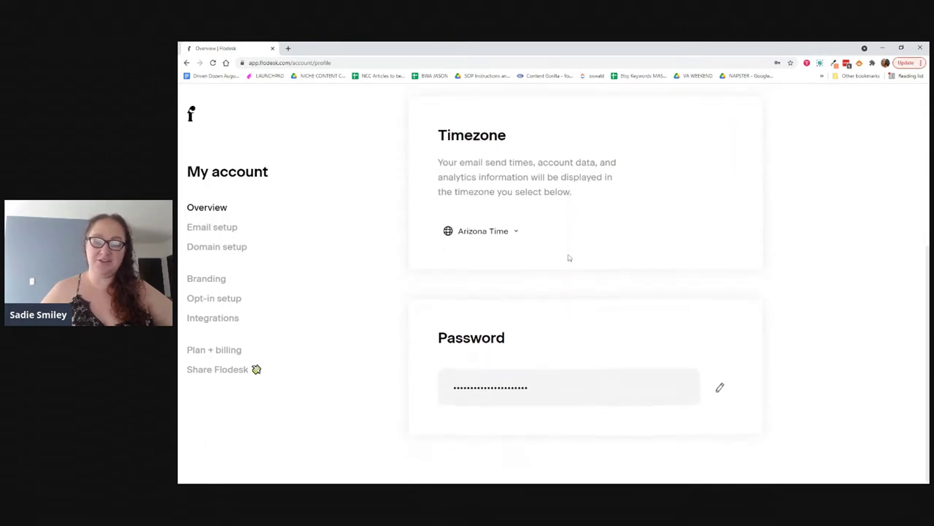
{"action": "scroll", "coordinate": [472, 292], "scroll_direction": "up", "scroll_amount": 4}
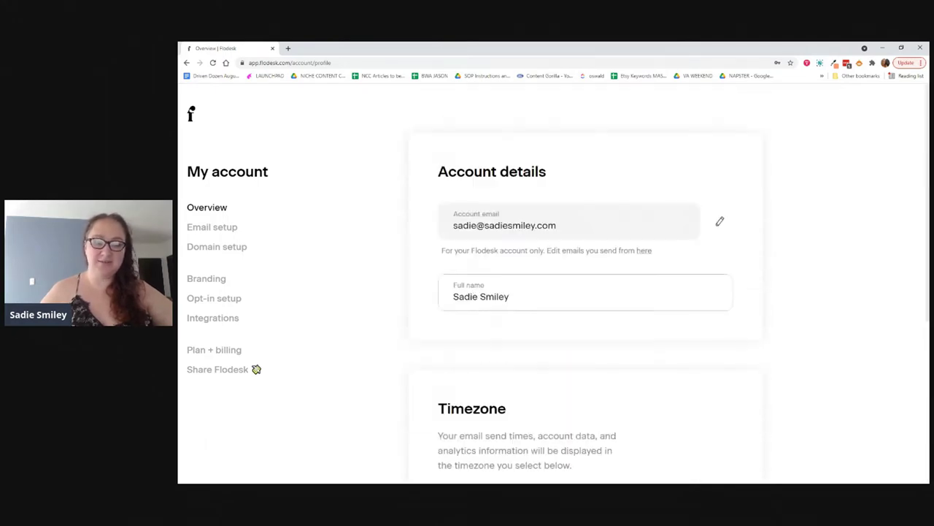
{"action": "left_click", "coordinate": [214, 229]}
{"action": "scroll", "coordinate": [498, 381], "scroll_direction": "down", "scroll_amount": 2}
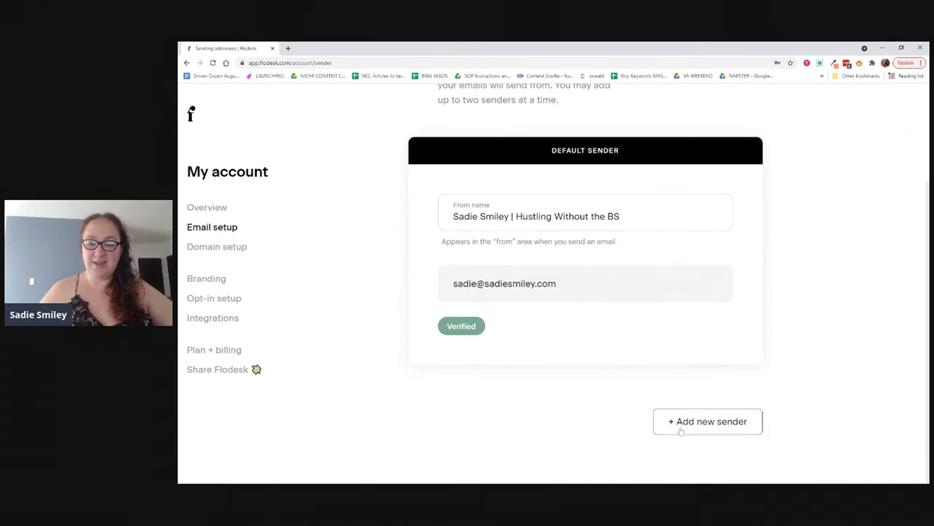
{"action": "scroll", "coordinate": [564, 369], "scroll_direction": "up", "scroll_amount": 2}
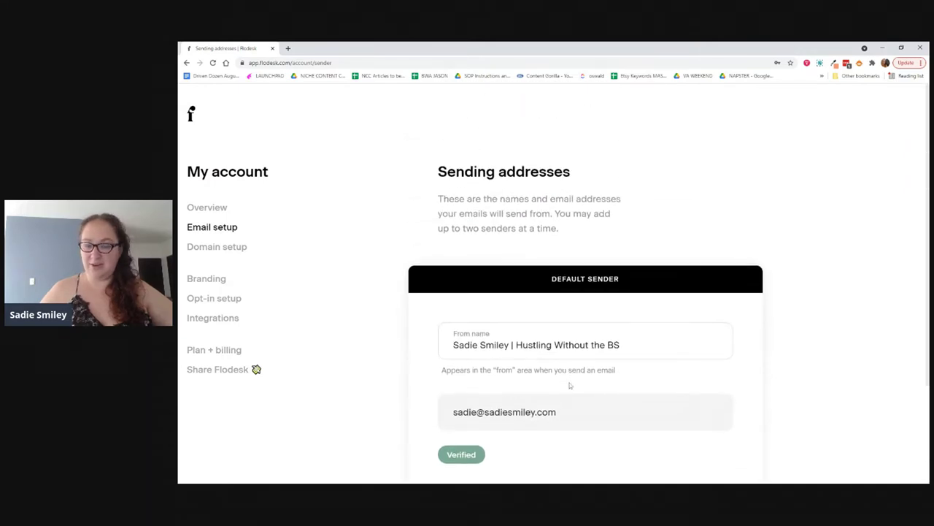
{"action": "left_click", "coordinate": [242, 247]}
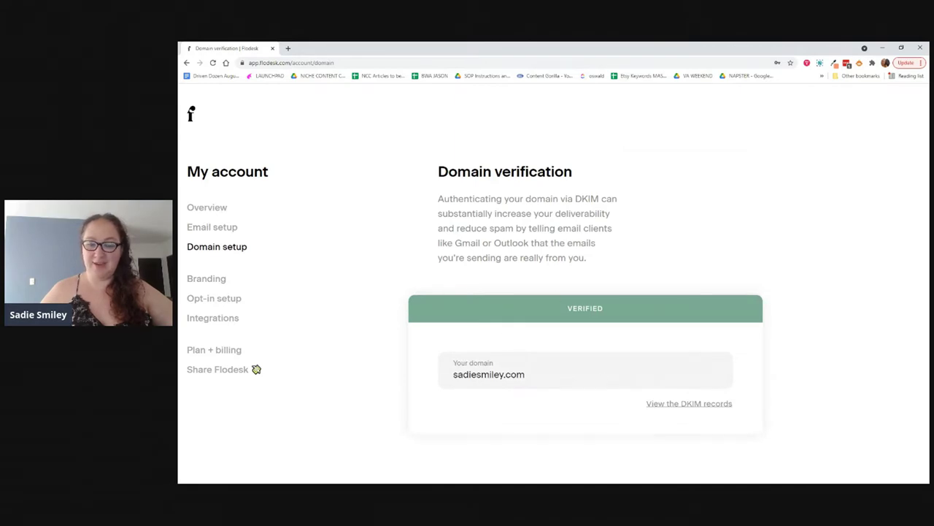
{"action": "left_click", "coordinate": [203, 281]}
{"action": "scroll", "coordinate": [445, 261], "scroll_direction": "down", "scroll_amount": 2}
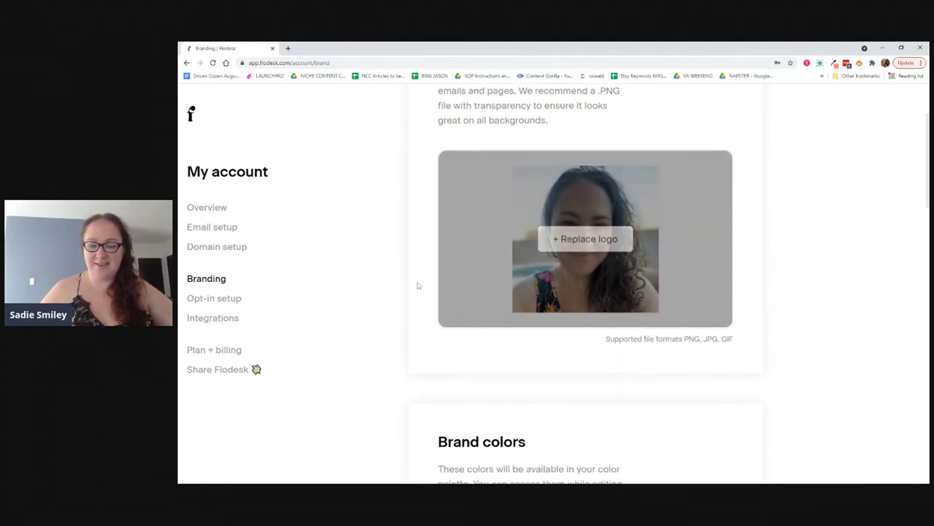
{"action": "scroll", "coordinate": [417, 285], "scroll_direction": "down", "scroll_amount": 3}
{"action": "scroll", "coordinate": [417, 286], "scroll_direction": "down", "scroll_amount": 2}
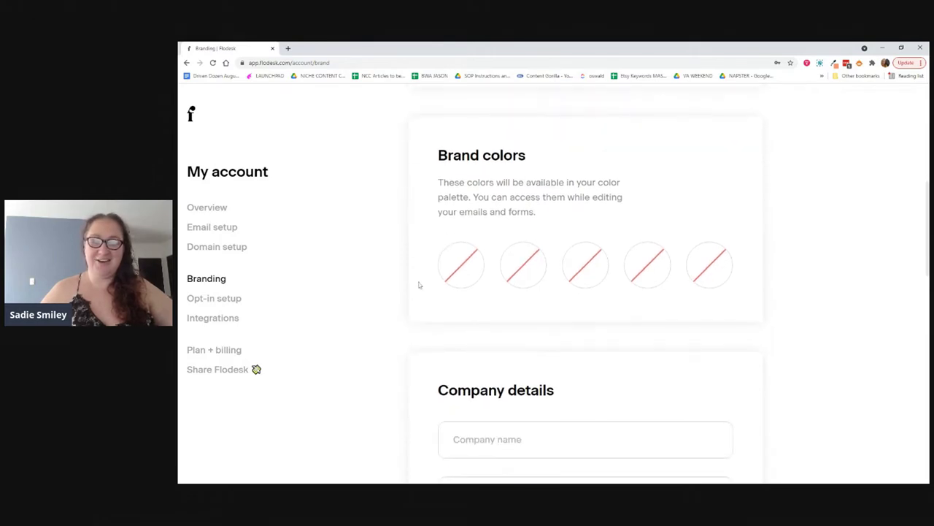
{"action": "scroll", "coordinate": [314, 244], "scroll_direction": "down", "scroll_amount": 2}
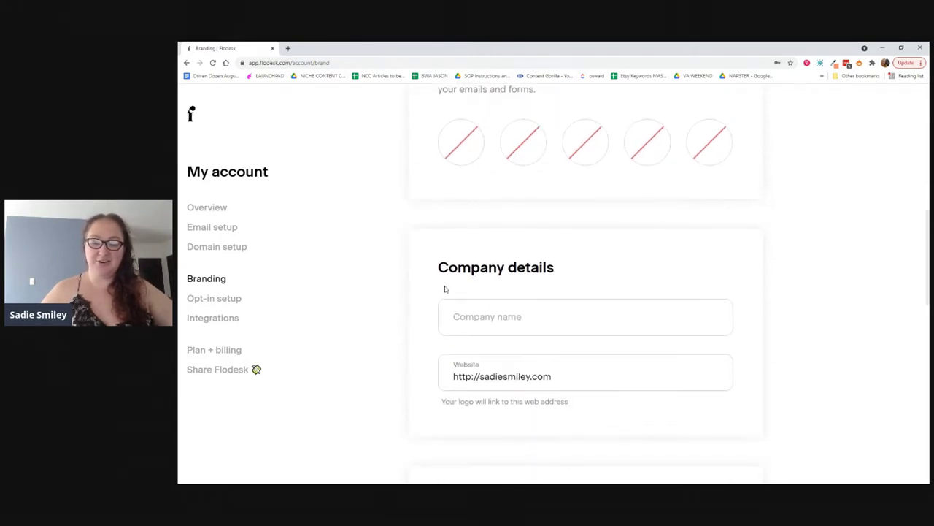
{"action": "scroll", "coordinate": [548, 340], "scroll_direction": "down", "scroll_amount": 2}
{"action": "scroll", "coordinate": [554, 340], "scroll_direction": "down", "scroll_amount": 10}
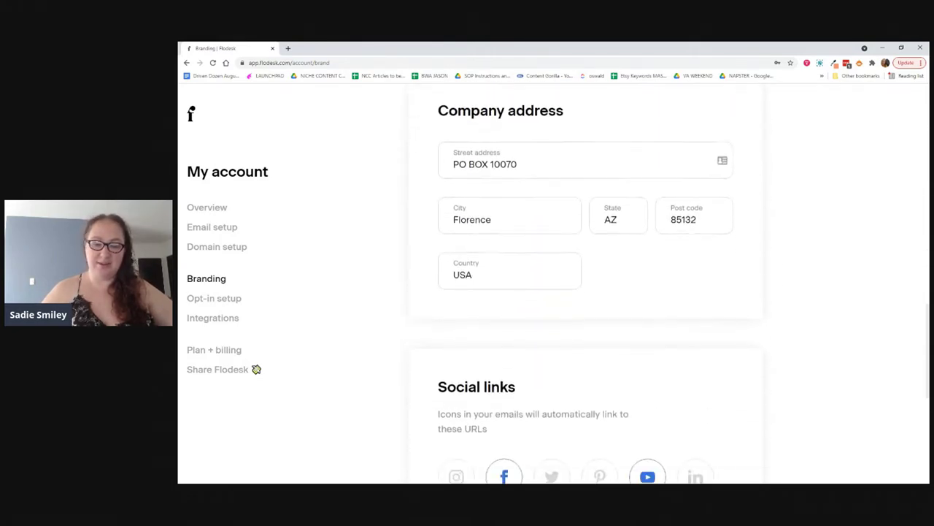
{"action": "scroll", "coordinate": [553, 340], "scroll_direction": "down", "scroll_amount": 2}
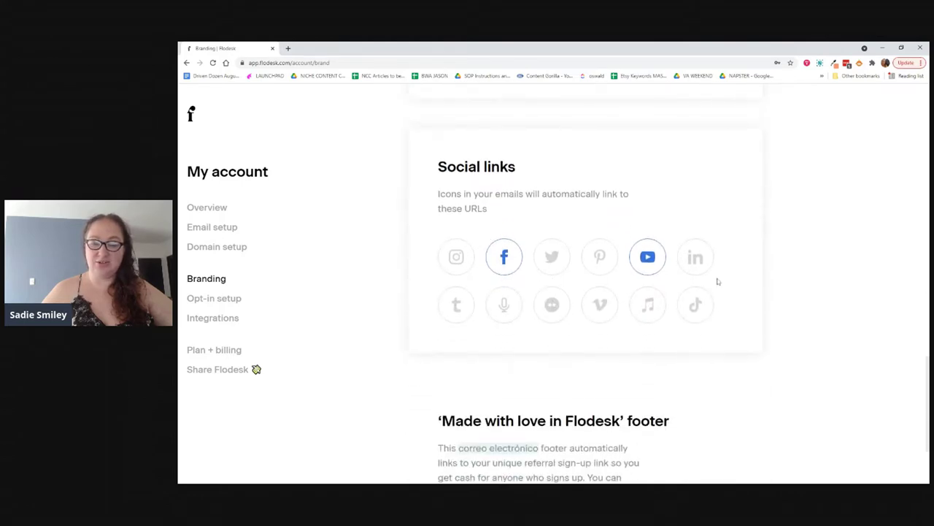
{"action": "scroll", "coordinate": [517, 358], "scroll_direction": "down", "scroll_amount": 2}
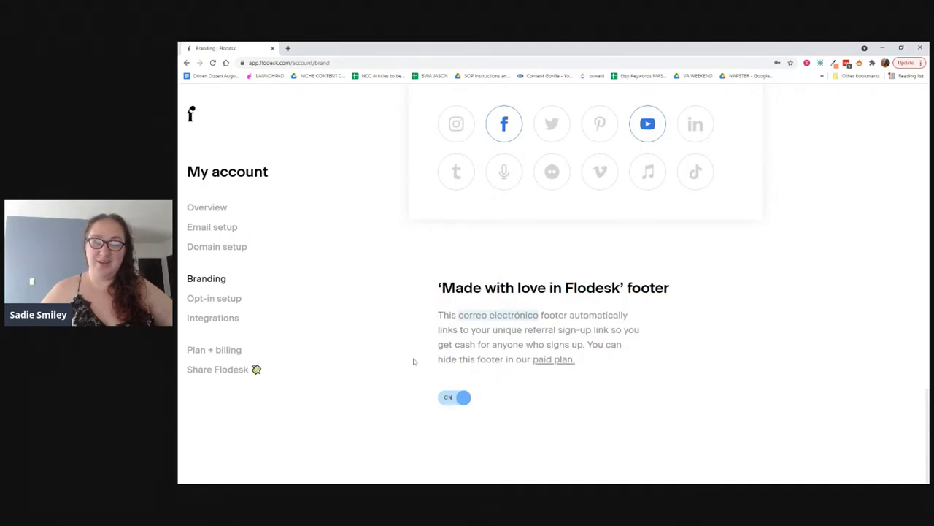
{"action": "scroll", "coordinate": [413, 361], "scroll_direction": "up", "scroll_amount": 15}
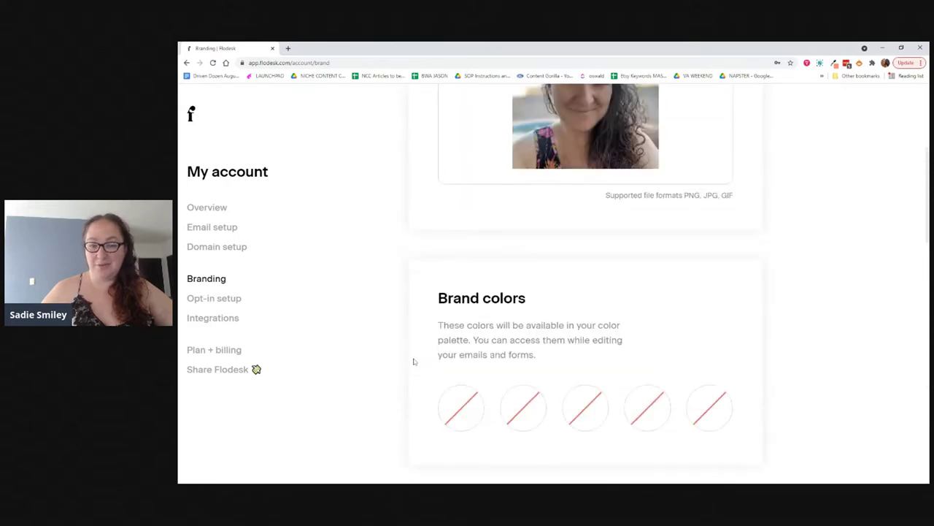
{"action": "left_click", "coordinate": [214, 299]}
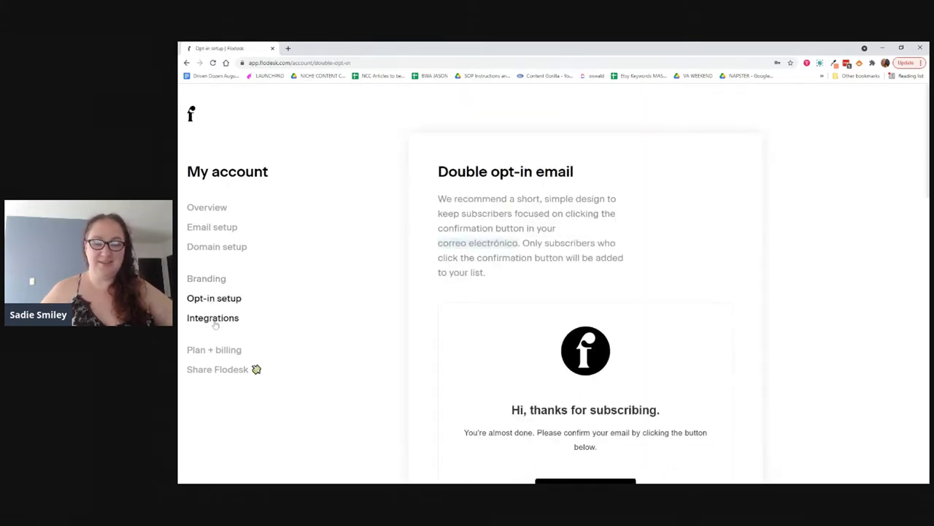
{"action": "left_click", "coordinate": [214, 322]}
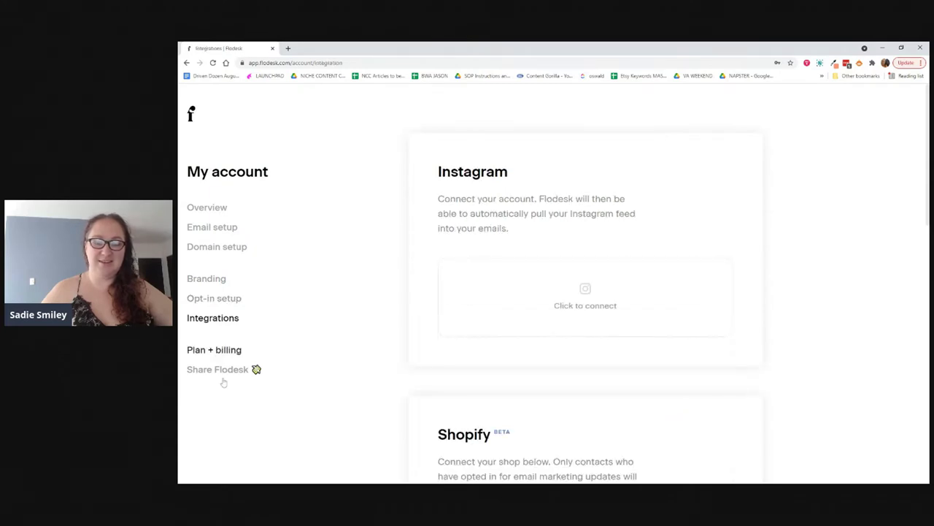
{"action": "left_click", "coordinate": [192, 117]}
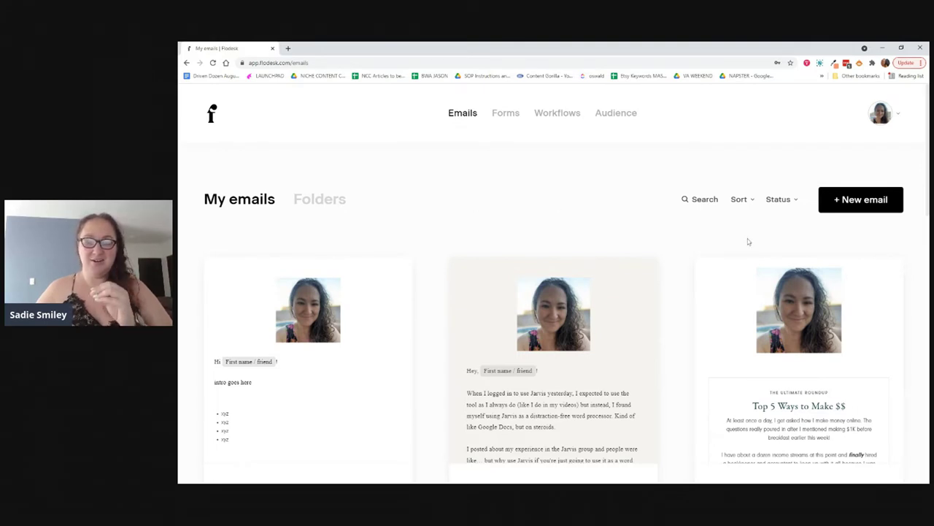
- Start a new email and browse down through the template gallery
{"action": "left_click", "coordinate": [858, 208]}
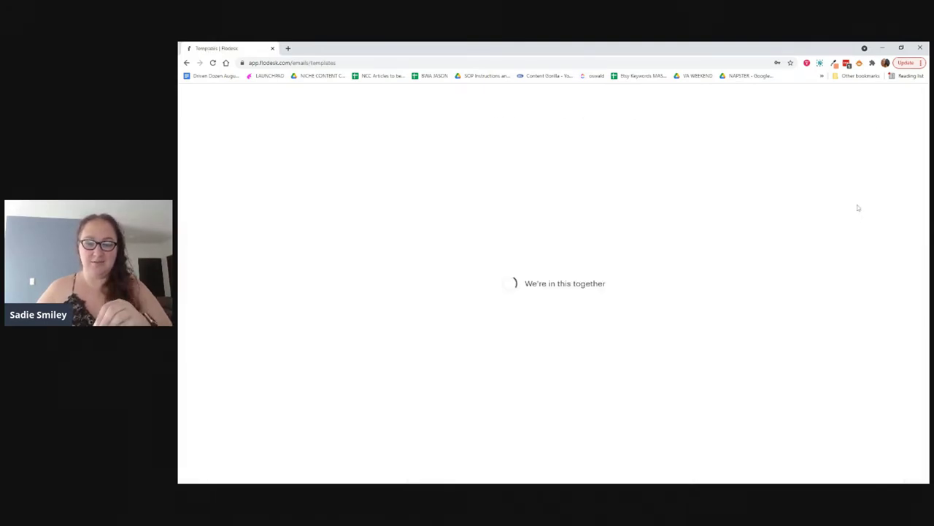
{"action": "mouse_move", "coordinate": [557, 281]}
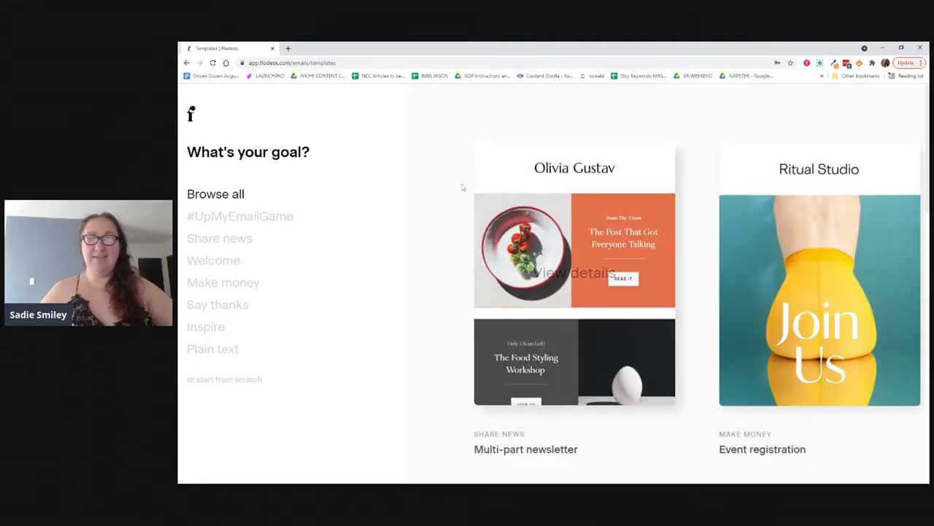
{"action": "scroll", "coordinate": [439, 274], "scroll_direction": "down", "scroll_amount": 5}
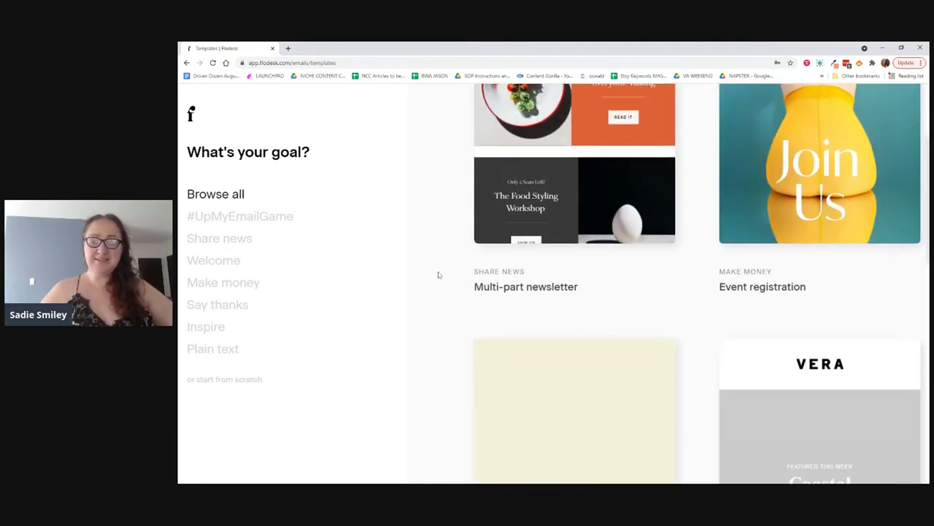
{"action": "scroll", "coordinate": [439, 275], "scroll_direction": "down", "scroll_amount": 5}
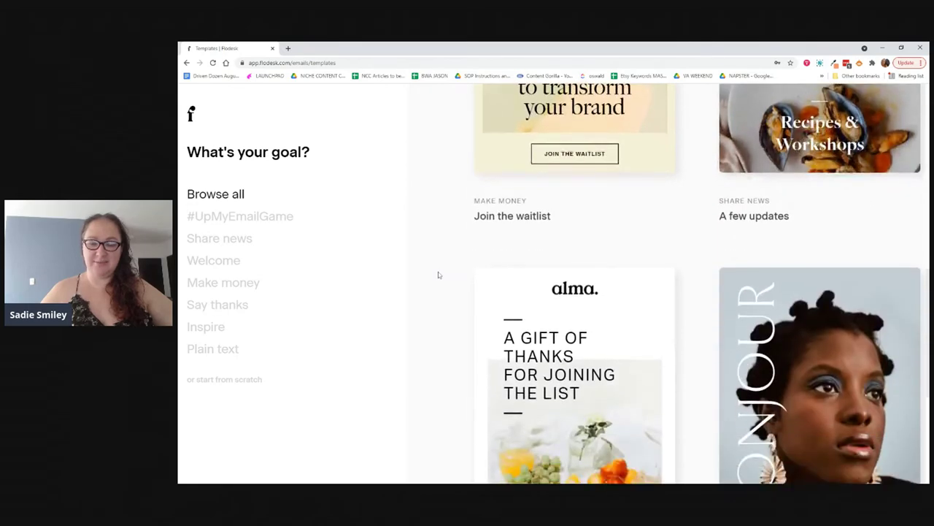
{"action": "scroll", "coordinate": [438, 274], "scroll_direction": "down", "scroll_amount": 4}
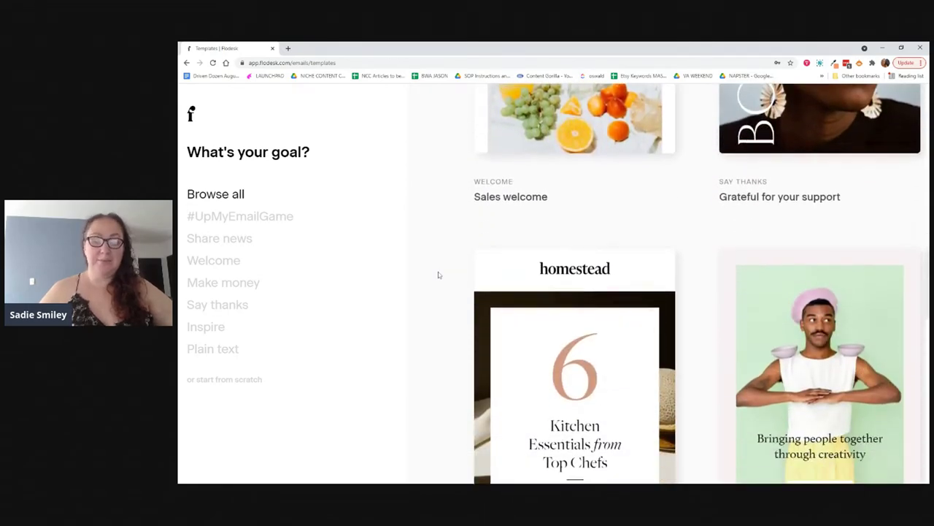
{"action": "scroll", "coordinate": [438, 274], "scroll_direction": "down", "scroll_amount": 2}
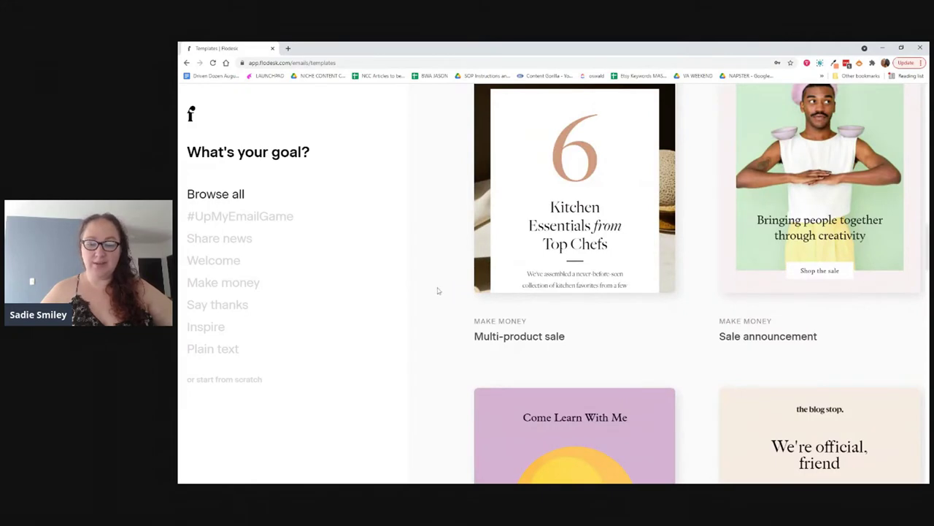
{"action": "scroll", "coordinate": [437, 291], "scroll_direction": "down", "scroll_amount": 2}
{"action": "scroll", "coordinate": [438, 290], "scroll_direction": "down", "scroll_amount": 5}
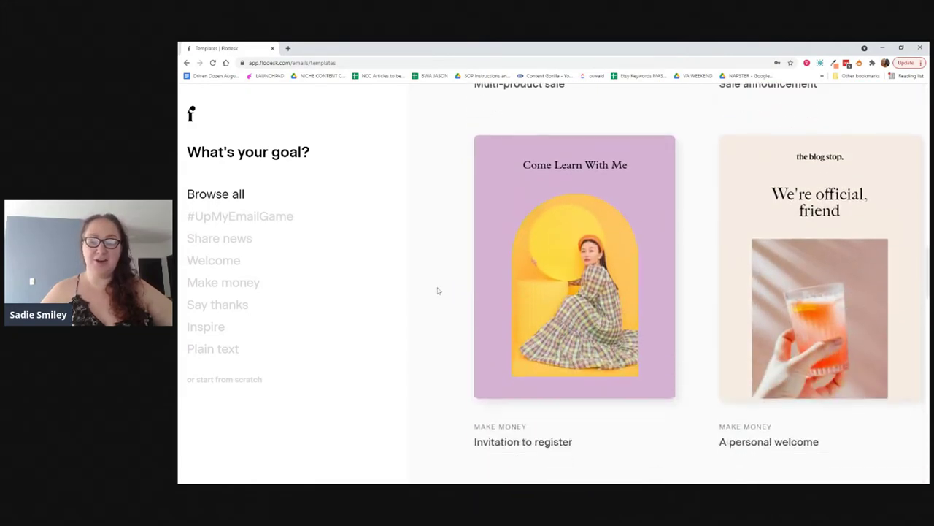
{"action": "scroll", "coordinate": [438, 290], "scroll_direction": "down", "scroll_amount": 2}
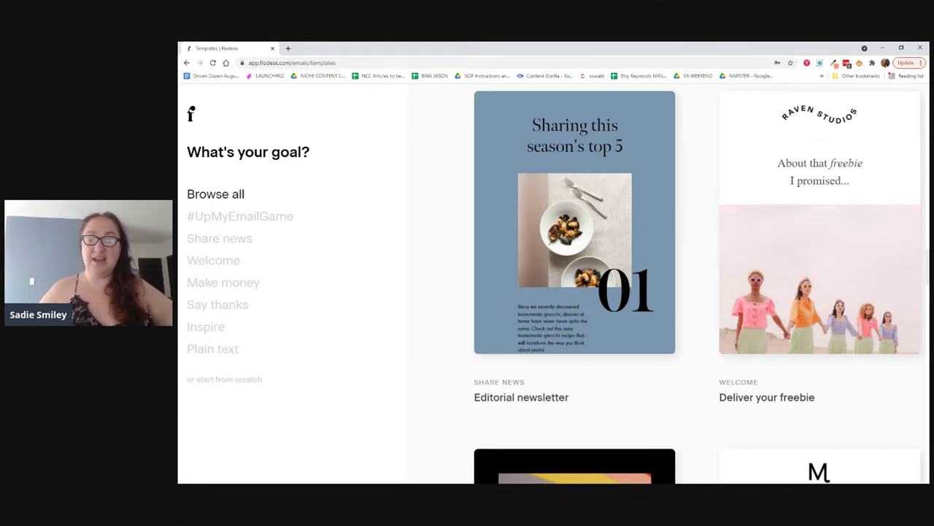
{"action": "scroll", "coordinate": [454, 305], "scroll_direction": "down", "scroll_amount": 4}
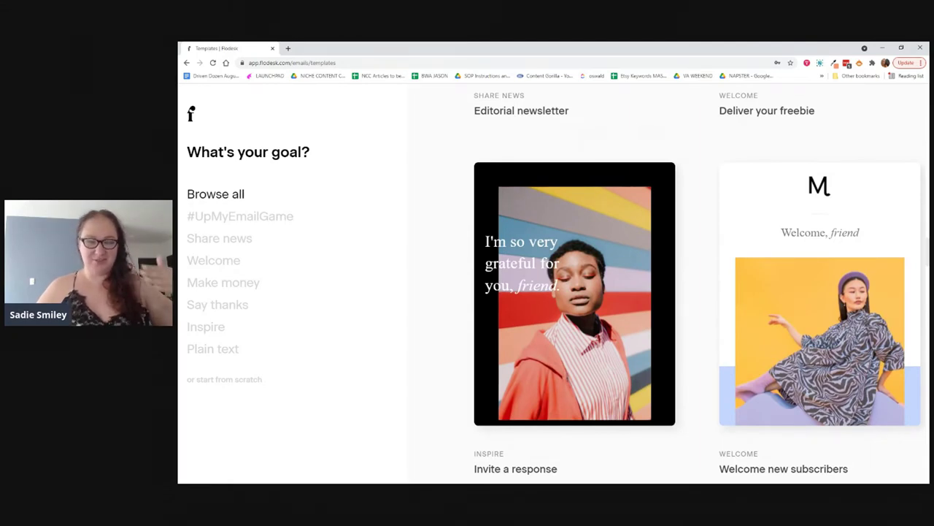
{"action": "scroll", "coordinate": [446, 319], "scroll_direction": "down", "scroll_amount": 2}
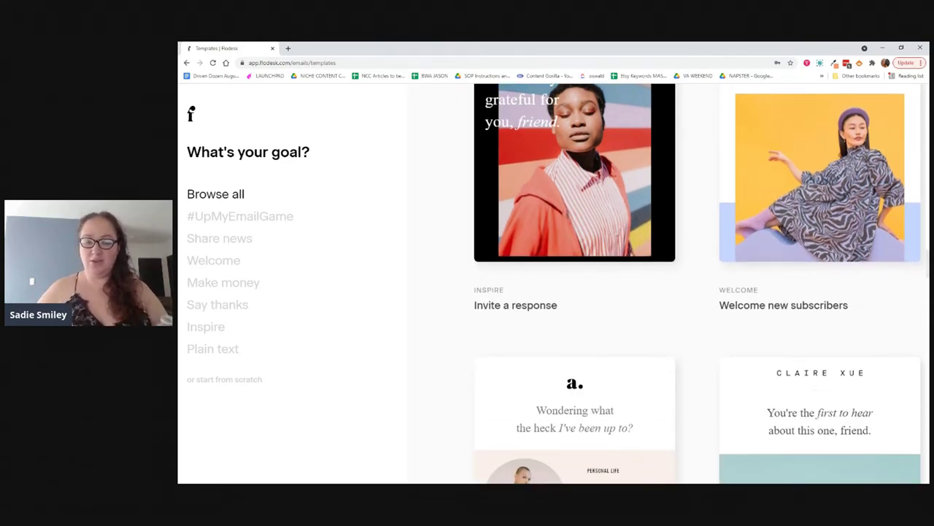
{"action": "scroll", "coordinate": [441, 319], "scroll_direction": "down", "scroll_amount": 4}
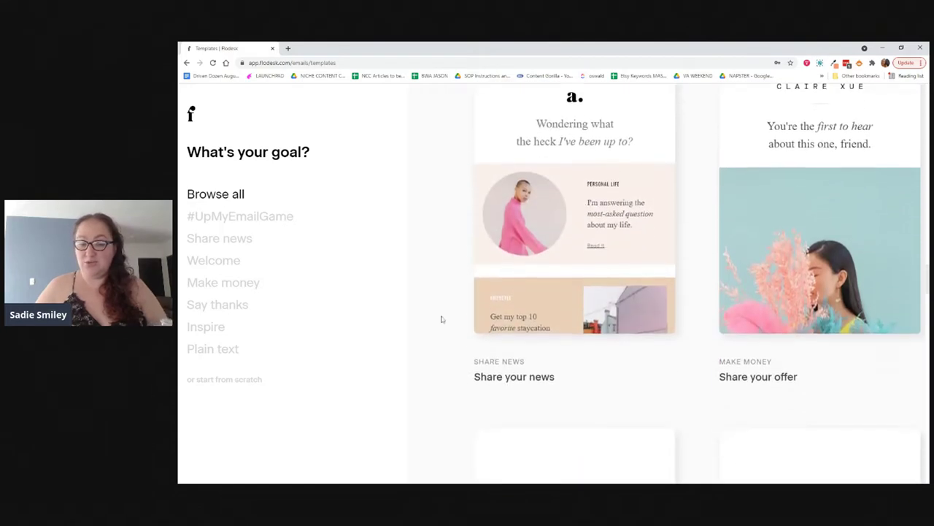
- Open the Share your news template and look through its preview
{"action": "left_click", "coordinate": [561, 205]}
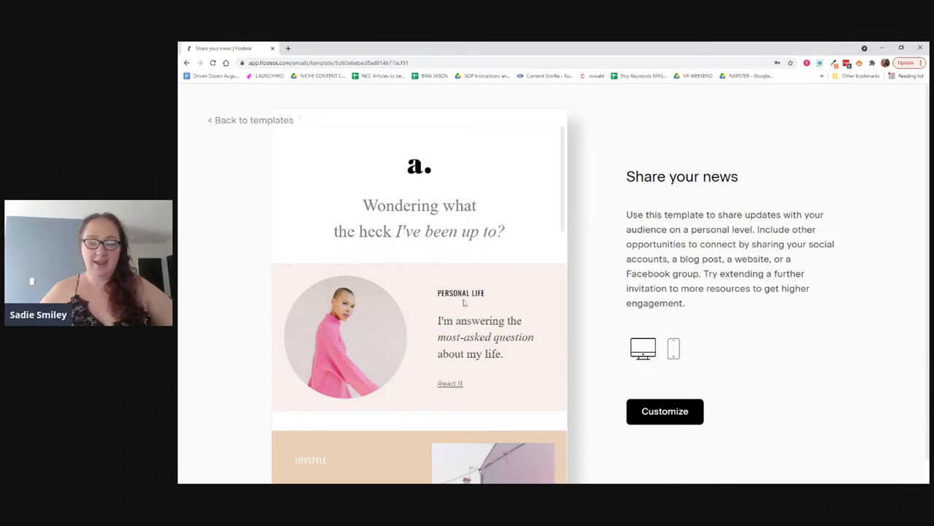
{"action": "scroll", "coordinate": [474, 289], "scroll_direction": "down", "scroll_amount": 5}
{"action": "scroll", "coordinate": [474, 289], "scroll_direction": "down", "scroll_amount": 15}
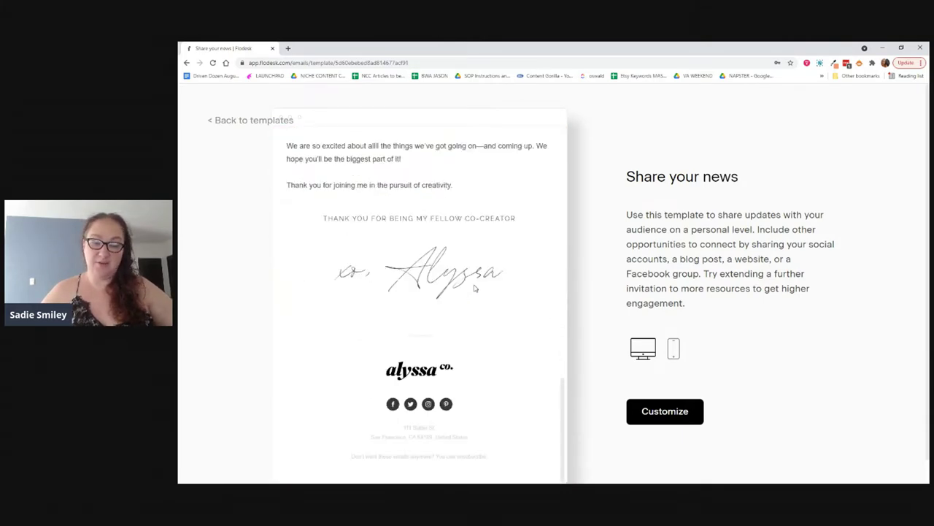
{"action": "scroll", "coordinate": [474, 288], "scroll_direction": "up", "scroll_amount": 20}
- Customize the Share your news template and select its Personal Life block, checking its Link and Layout options
{"action": "left_click", "coordinate": [666, 412]}
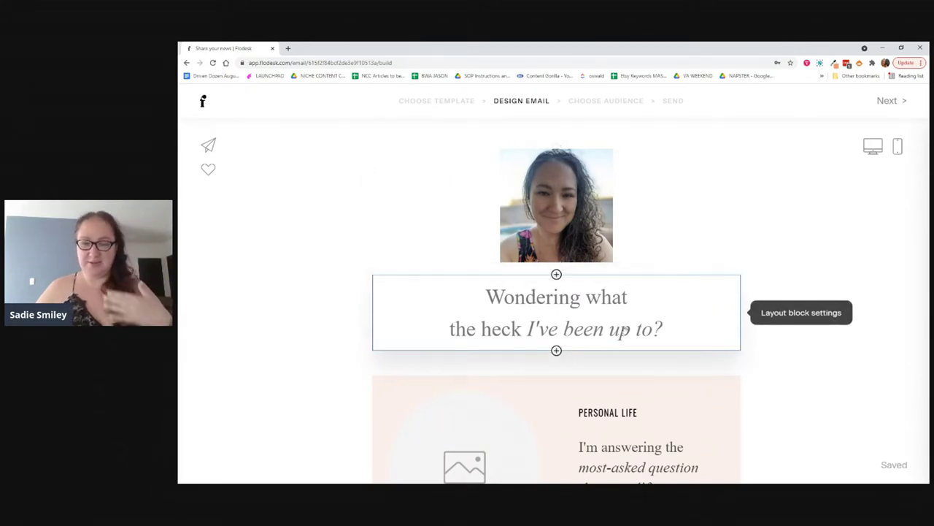
{"action": "scroll", "coordinate": [604, 318], "scroll_direction": "down", "scroll_amount": 1}
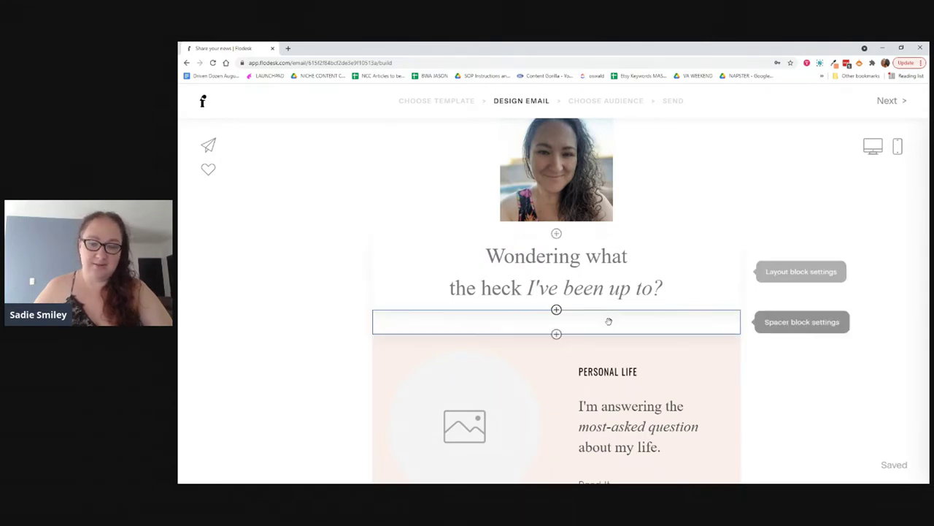
{"action": "scroll", "coordinate": [609, 320], "scroll_direction": "down", "scroll_amount": 2}
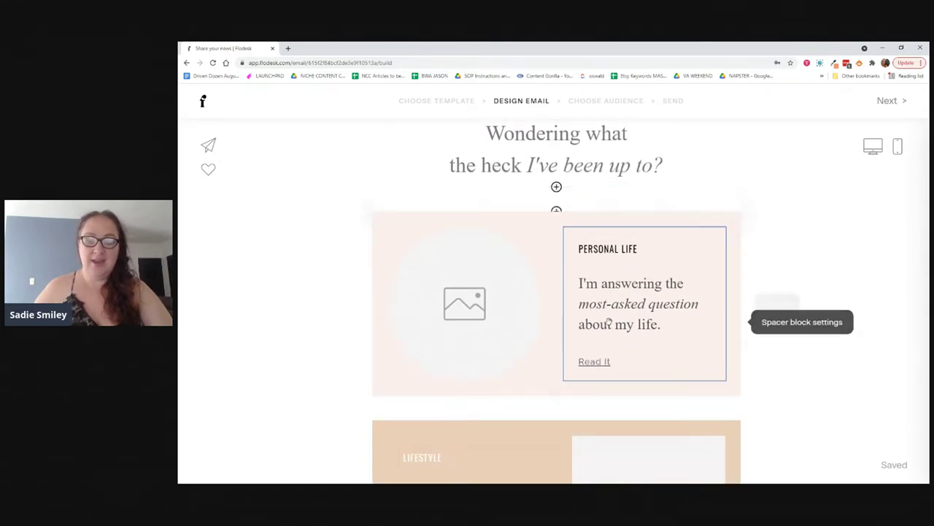
{"action": "left_click", "coordinate": [689, 222]}
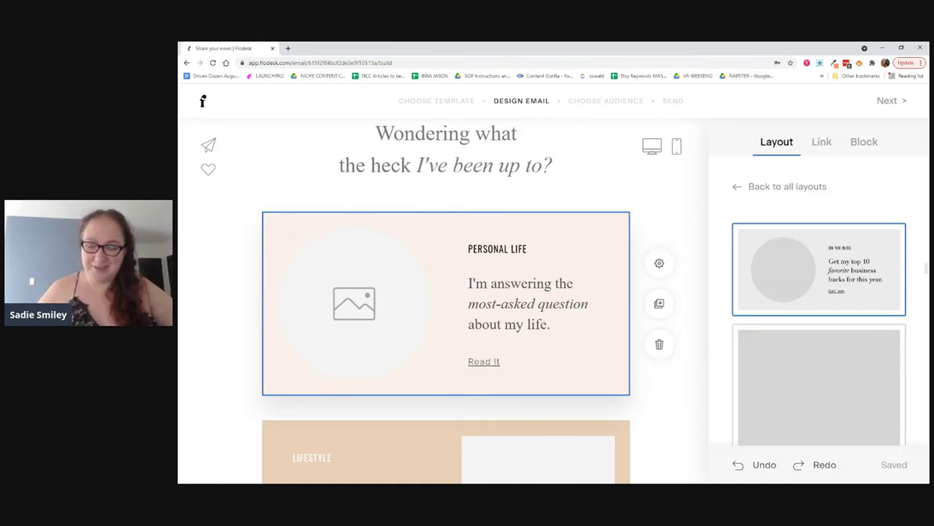
{"action": "left_click", "coordinate": [821, 143]}
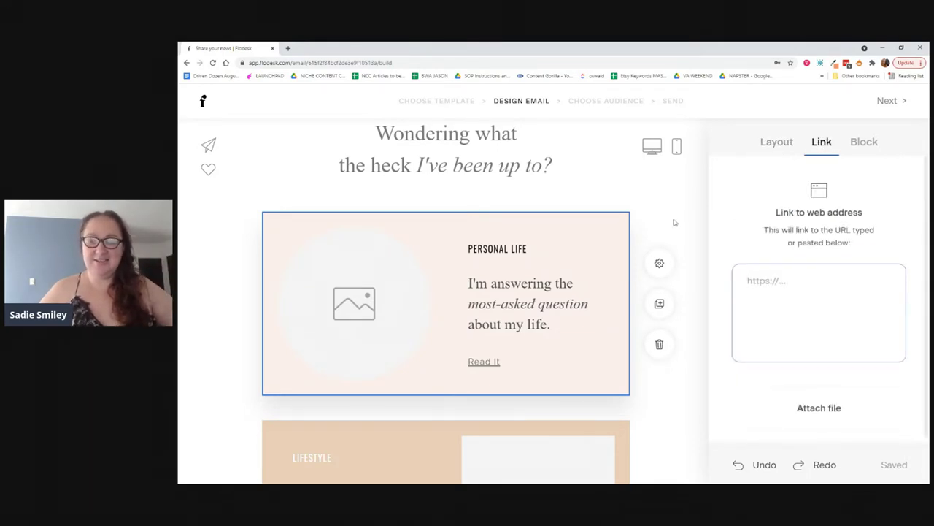
{"action": "left_click", "coordinate": [774, 143]}
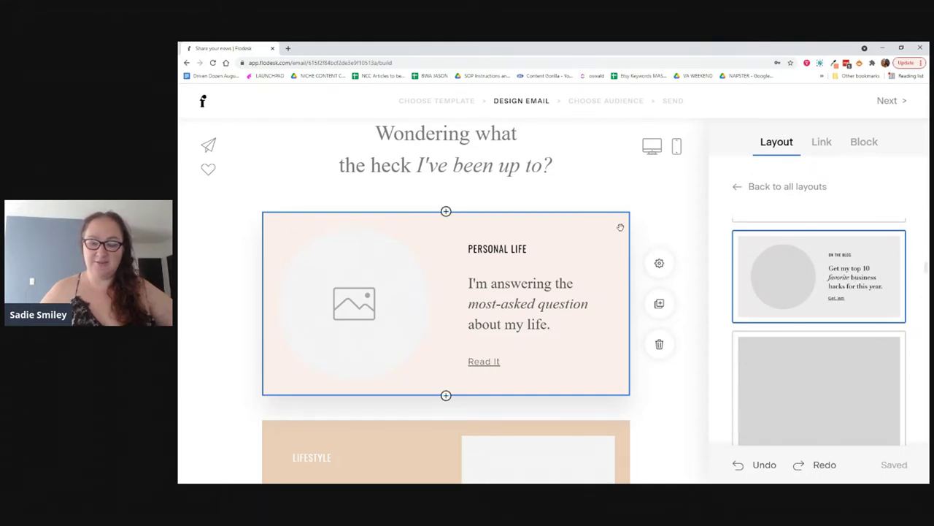
- Set the Personal Life section background to light teal #77B8AD
{"action": "left_click", "coordinate": [660, 263]}
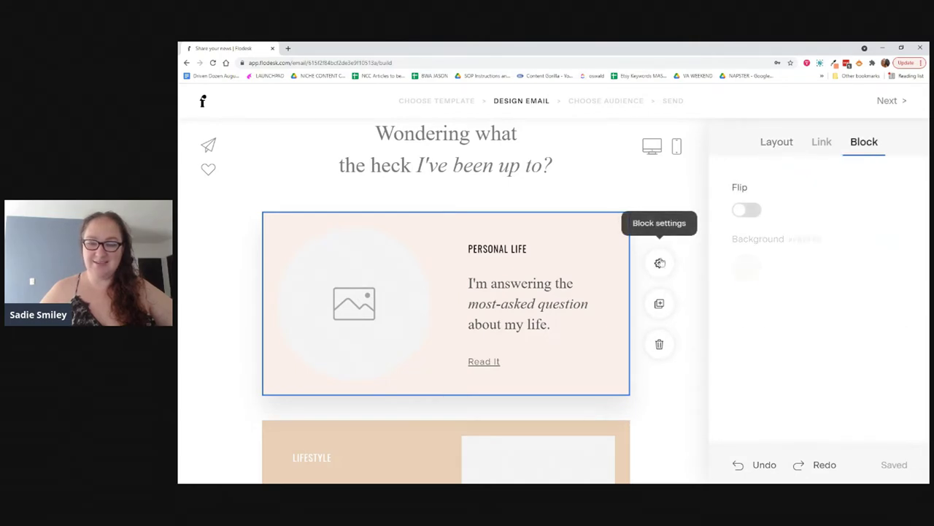
{"action": "left_click", "coordinate": [745, 269]}
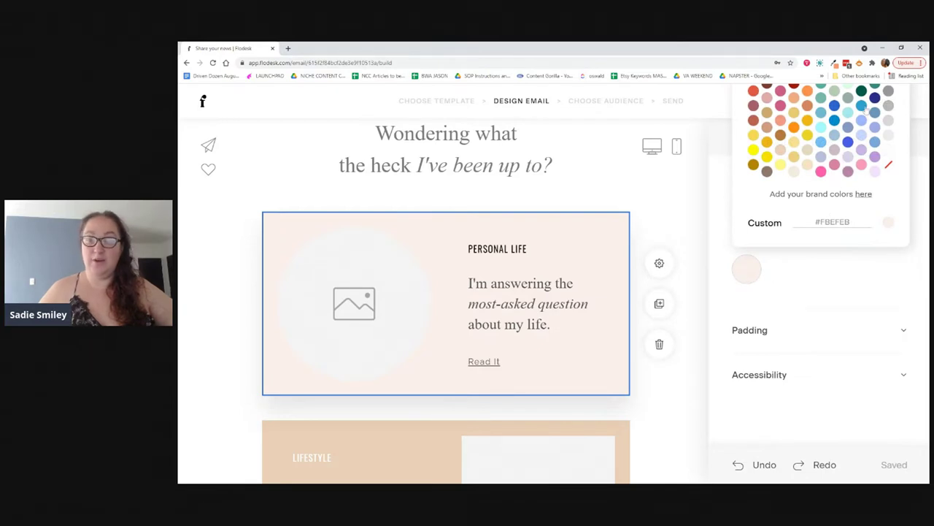
{"action": "left_click", "coordinate": [875, 86]}
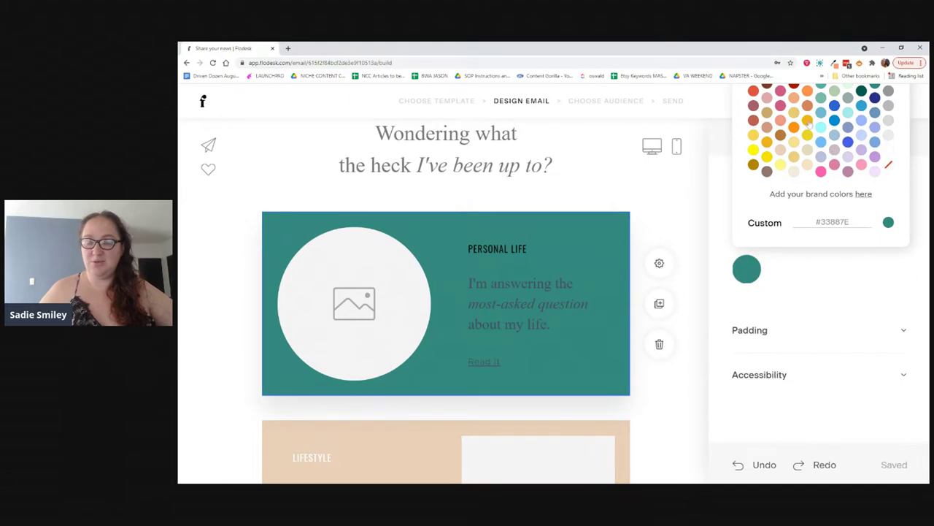
{"action": "left_click", "coordinate": [821, 102]}
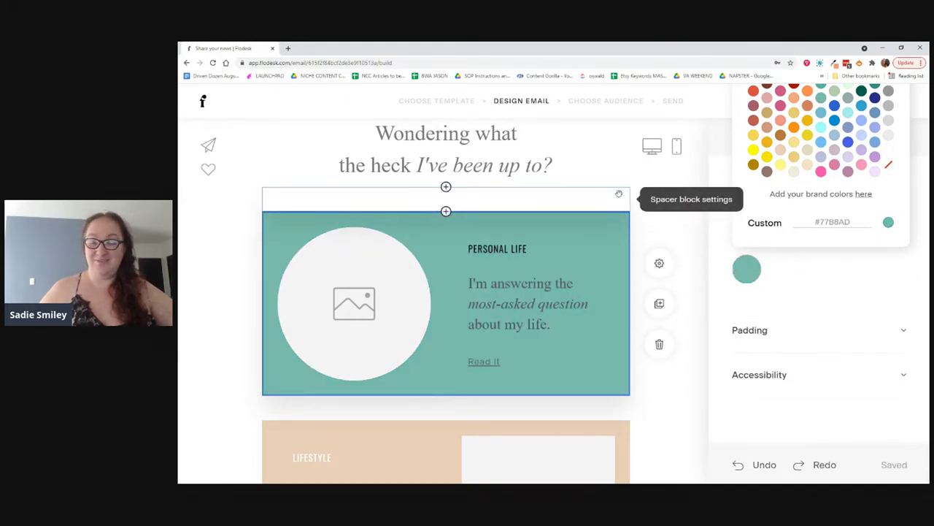
{"action": "left_click", "coordinate": [661, 209]}
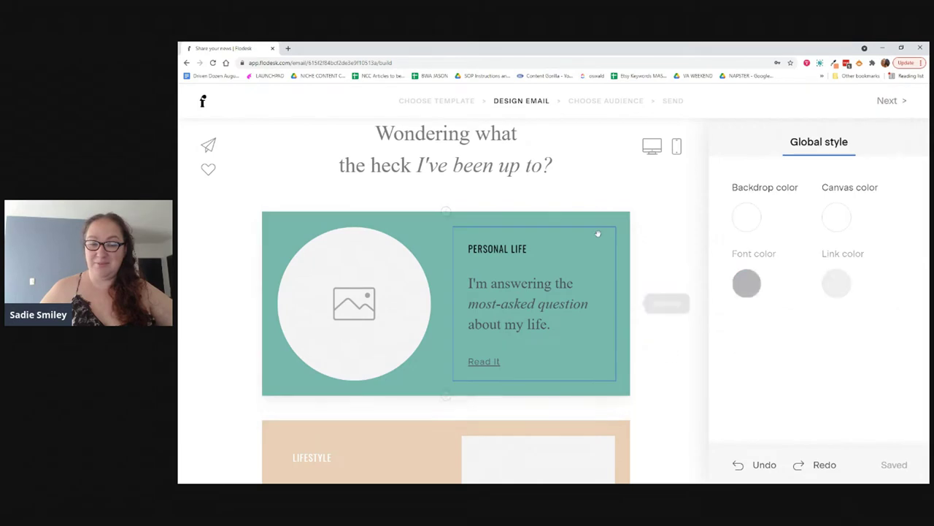
- Toggle the section's Flip on and back off so the image stays on the left
{"action": "left_click", "coordinate": [622, 350]}
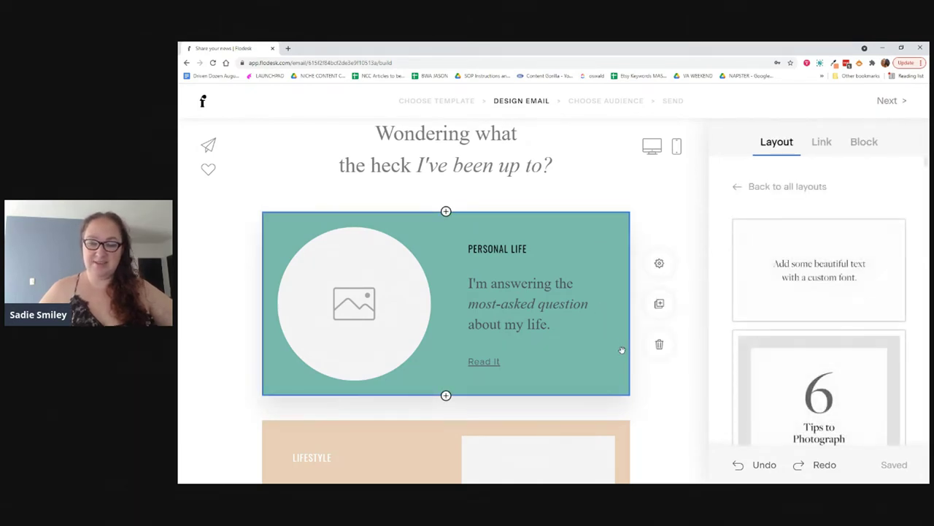
{"action": "left_click", "coordinate": [816, 142]}
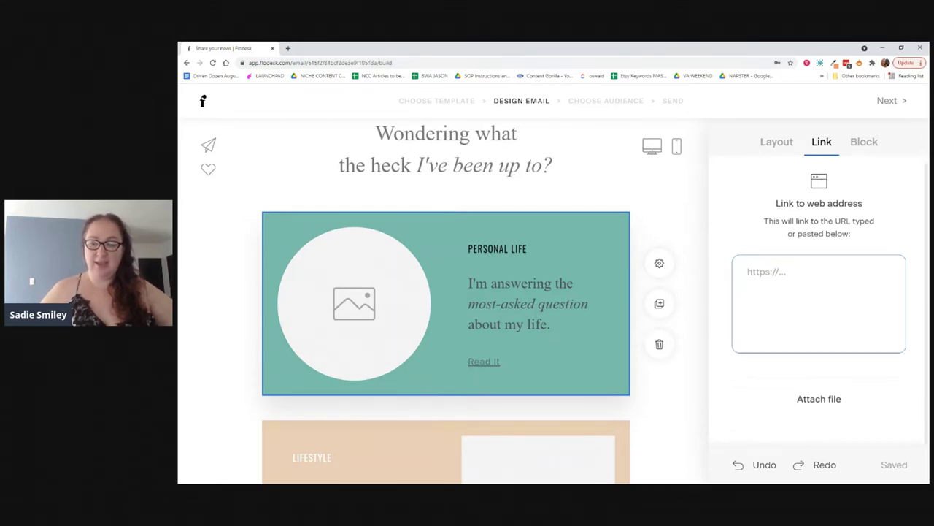
{"action": "left_click", "coordinate": [859, 143]}
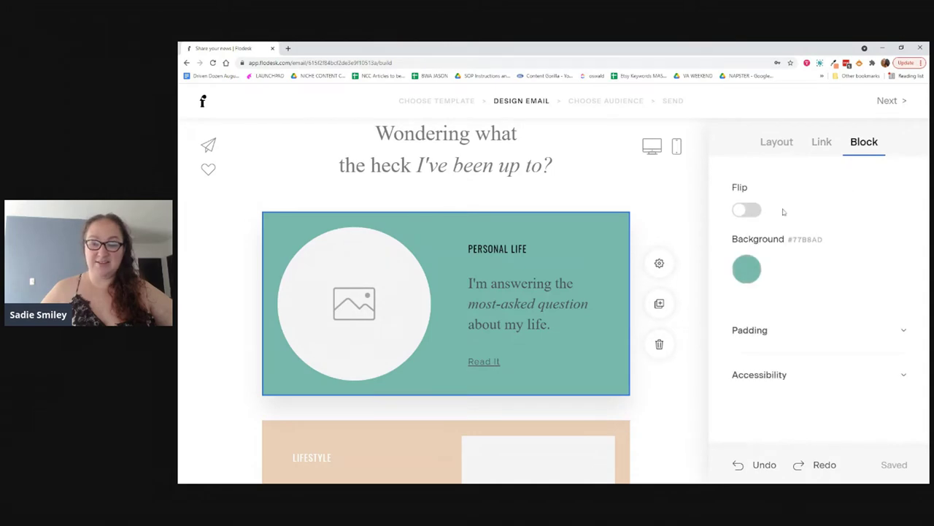
{"action": "left_click", "coordinate": [757, 212]}
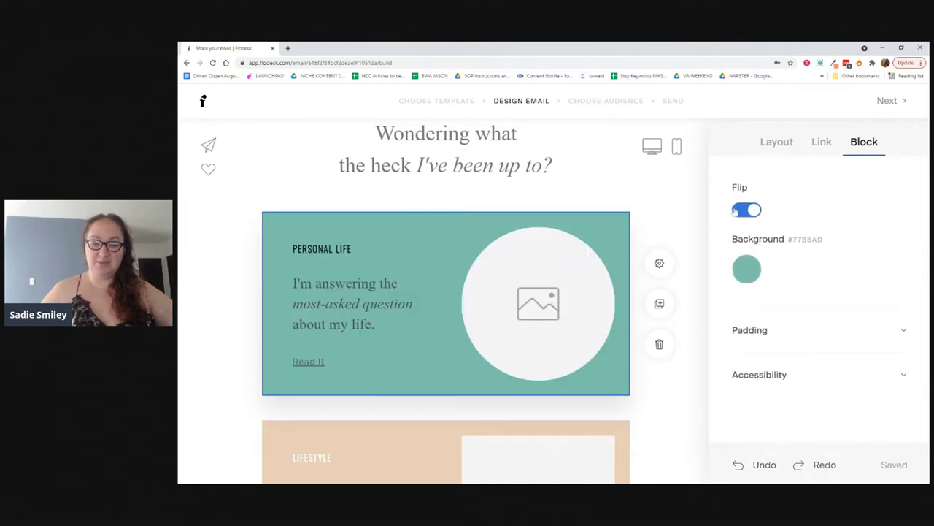
{"action": "left_click", "coordinate": [749, 210]}
{"action": "scroll", "coordinate": [512, 274], "scroll_direction": "down", "scroll_amount": 6}
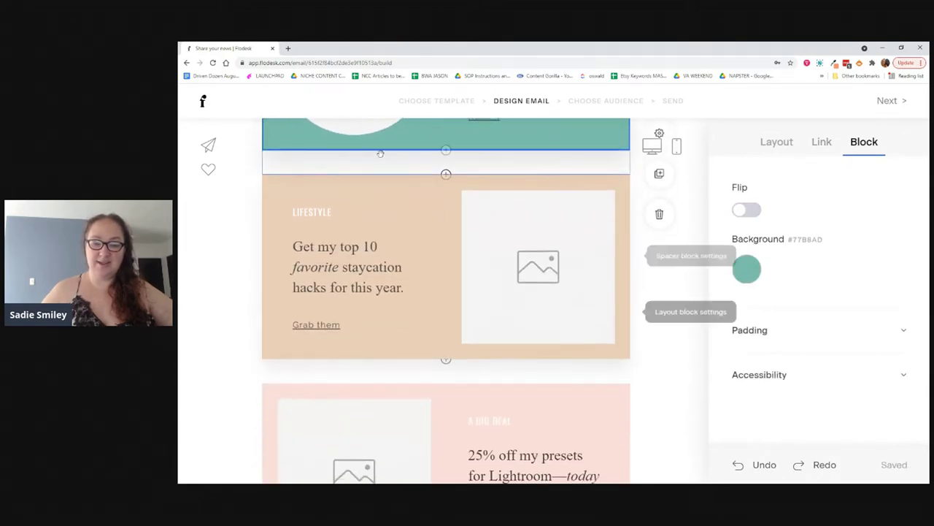
{"action": "scroll", "coordinate": [395, 333], "scroll_direction": "down", "scroll_amount": 3}
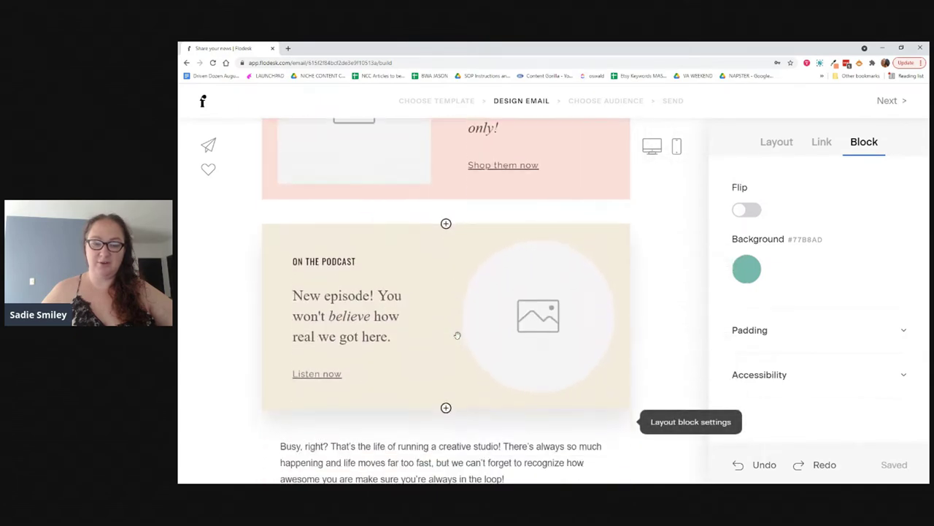
{"action": "scroll", "coordinate": [444, 314], "scroll_direction": "up", "scroll_amount": 8}
{"action": "scroll", "coordinate": [457, 335], "scroll_direction": "up", "scroll_amount": 1}
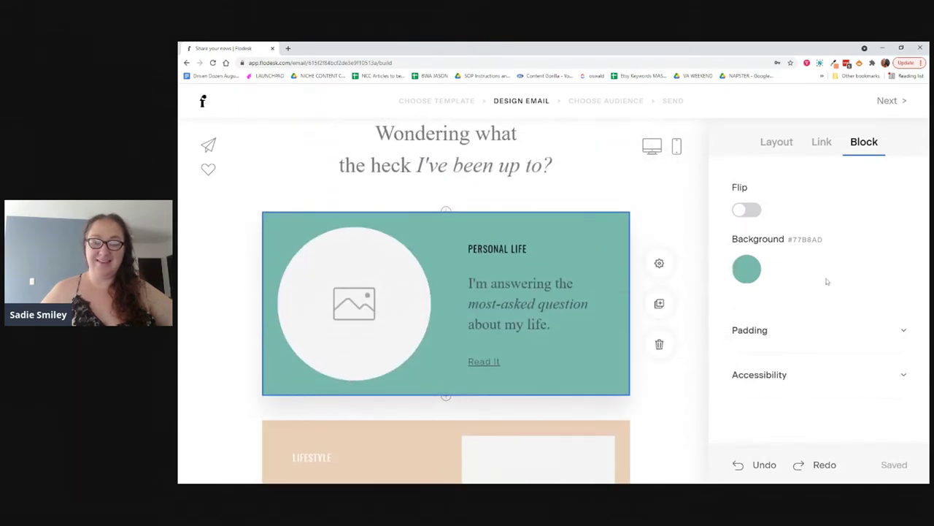
{"action": "scroll", "coordinate": [381, 242], "scroll_direction": "down", "scroll_amount": 5}
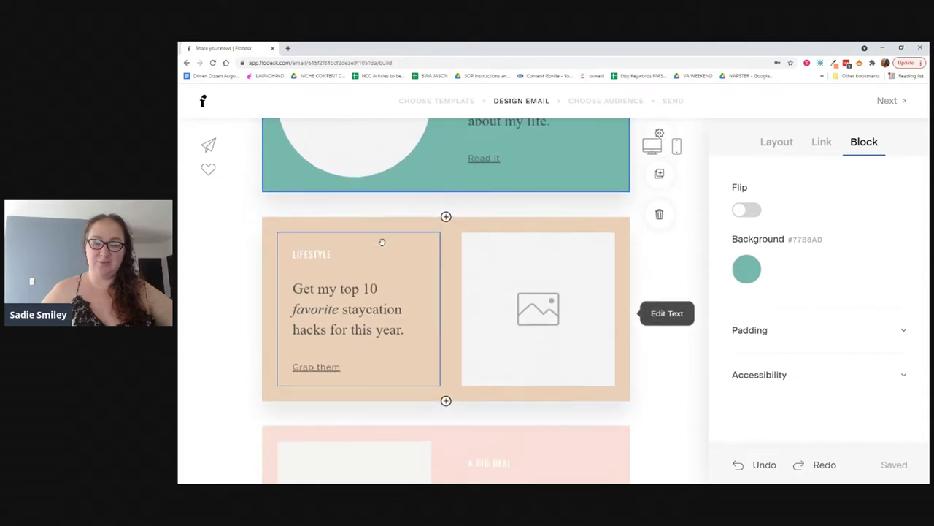
{"action": "scroll", "coordinate": [382, 242], "scroll_direction": "up", "scroll_amount": 5}
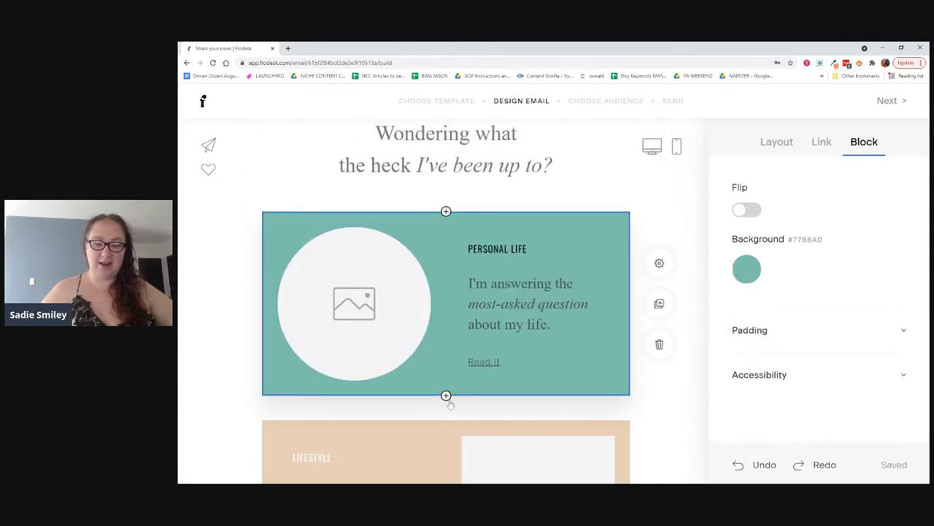
{"action": "scroll", "coordinate": [446, 397], "scroll_direction": "down", "scroll_amount": 1}
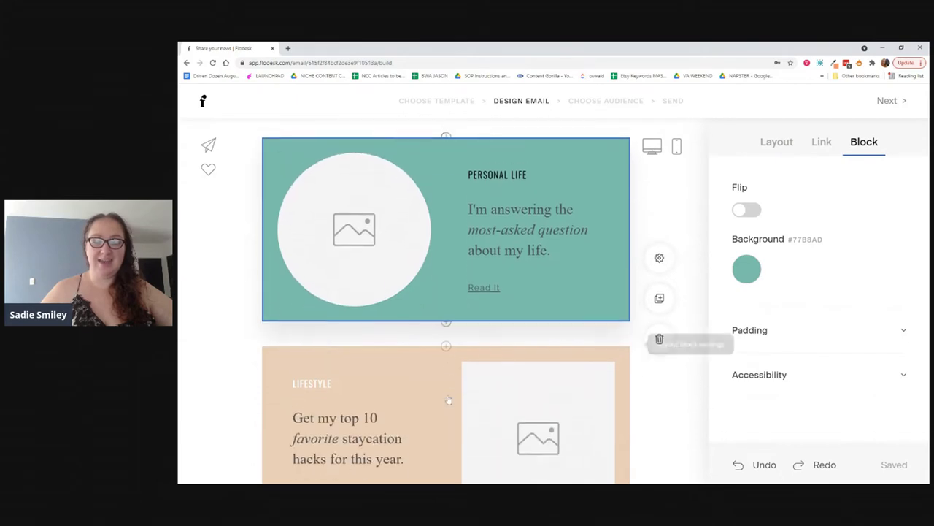
{"action": "left_click", "coordinate": [446, 314]}
{"action": "scroll", "coordinate": [446, 315], "scroll_direction": "down", "scroll_amount": 2}
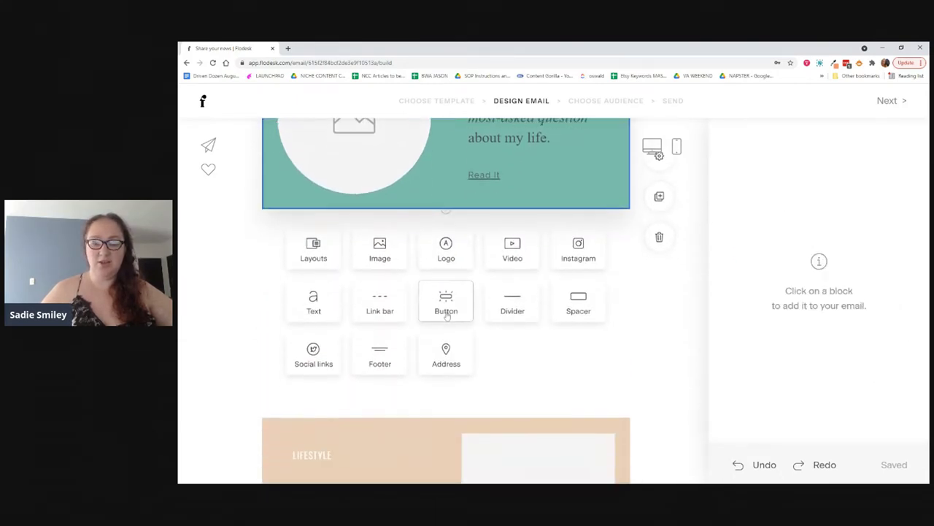
{"action": "scroll", "coordinate": [447, 315], "scroll_direction": "up", "scroll_amount": 1}
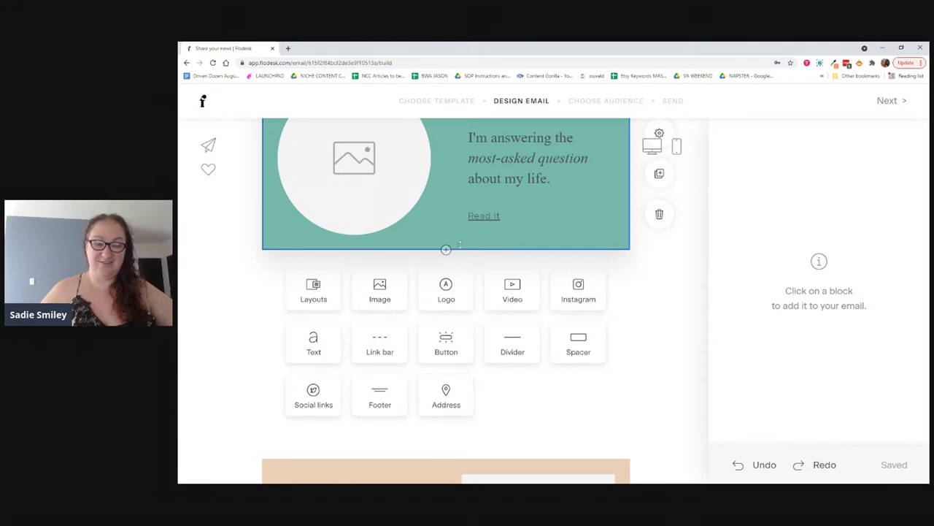
{"action": "left_click", "coordinate": [661, 388]}
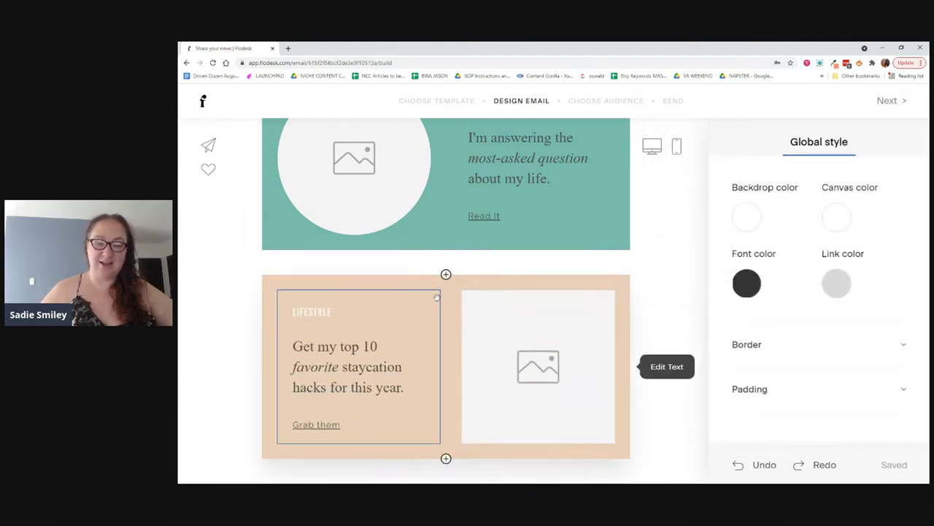
- Give the Lifestyle section a lilac background
{"action": "left_click", "coordinate": [638, 304]}
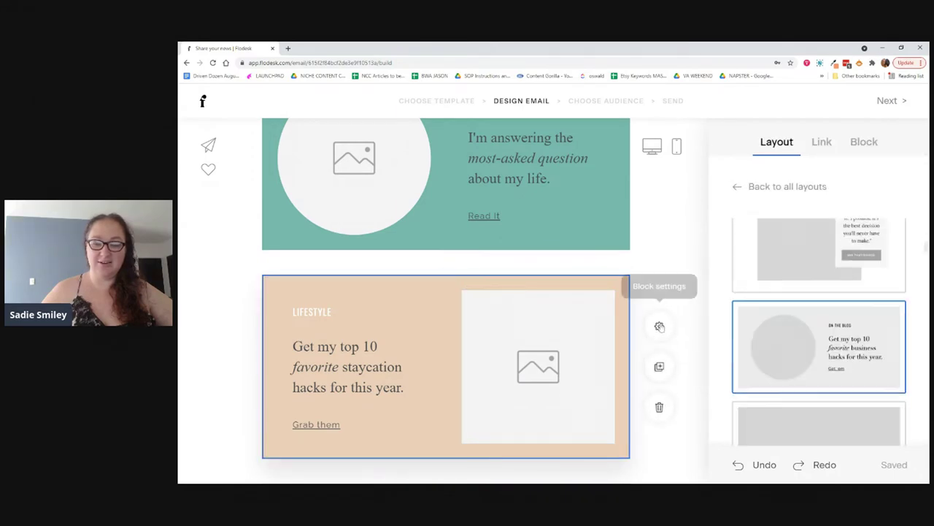
{"action": "left_click", "coordinate": [660, 325]}
{"action": "left_click", "coordinate": [747, 270]}
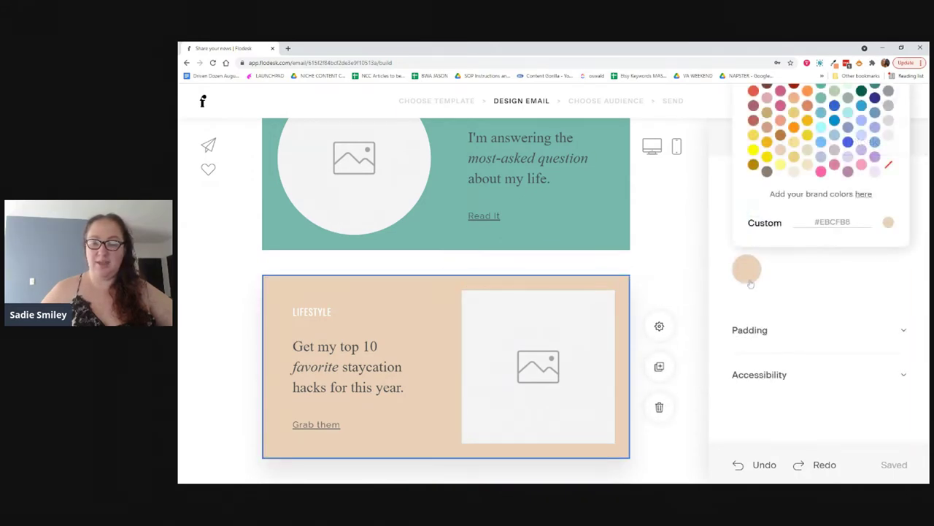
{"action": "left_click", "coordinate": [875, 156]}
{"action": "scroll", "coordinate": [584, 241], "scroll_direction": "down", "scroll_amount": 5}
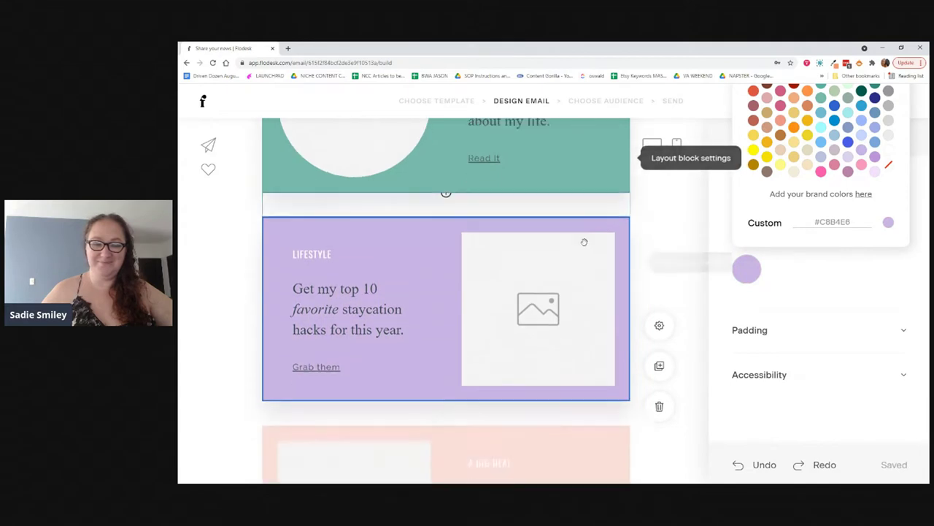
- Set the A Big Deal section background to light teal
{"action": "left_click", "coordinate": [625, 170]}
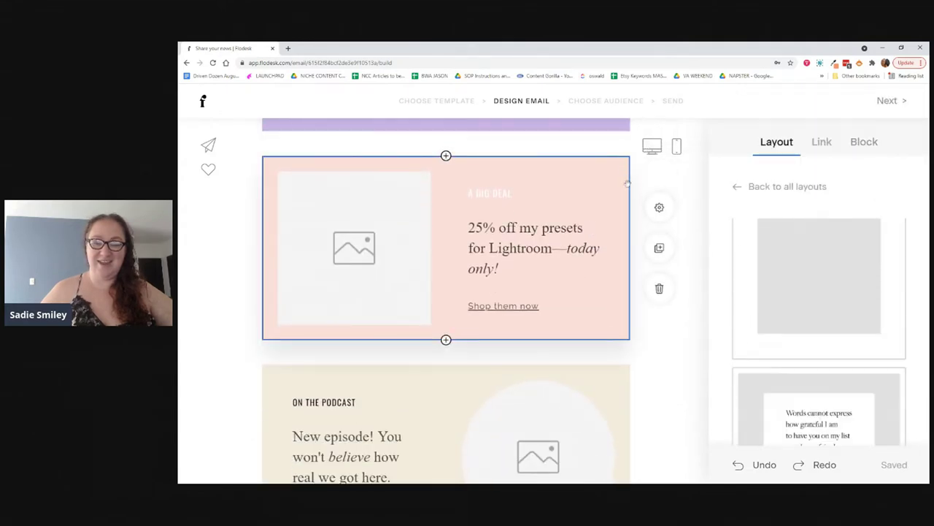
{"action": "left_click", "coordinate": [659, 208]}
{"action": "left_click", "coordinate": [749, 270]}
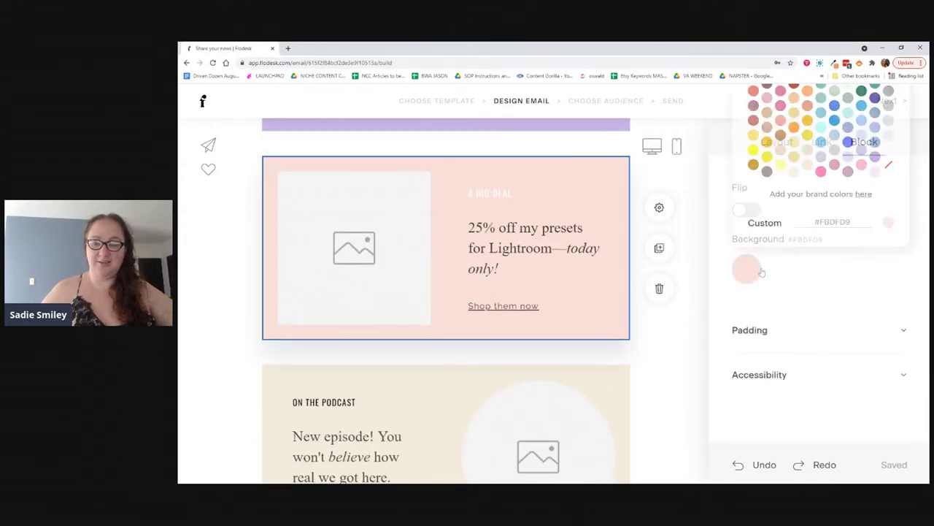
{"action": "left_click", "coordinate": [875, 88]}
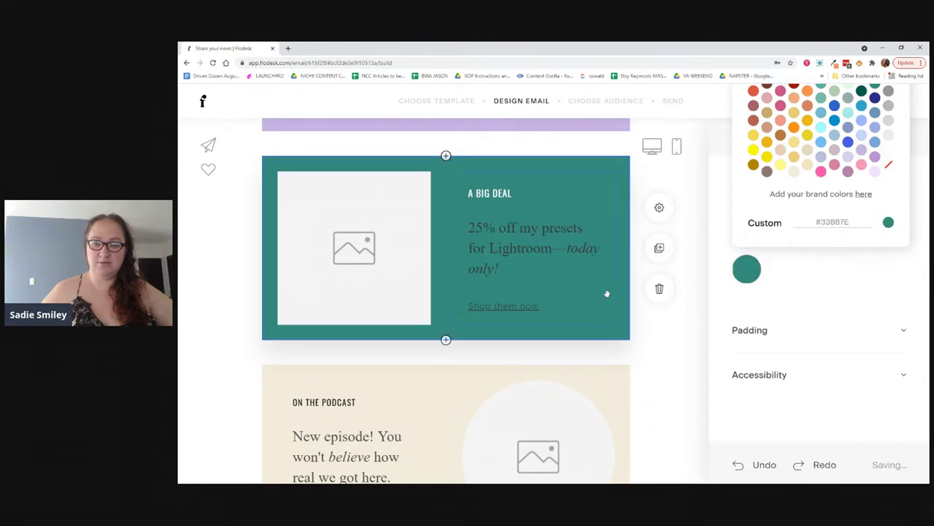
{"action": "scroll", "coordinate": [606, 292], "scroll_direction": "up", "scroll_amount": 5}
{"action": "scroll", "coordinate": [606, 292], "scroll_direction": "down", "scroll_amount": 3}
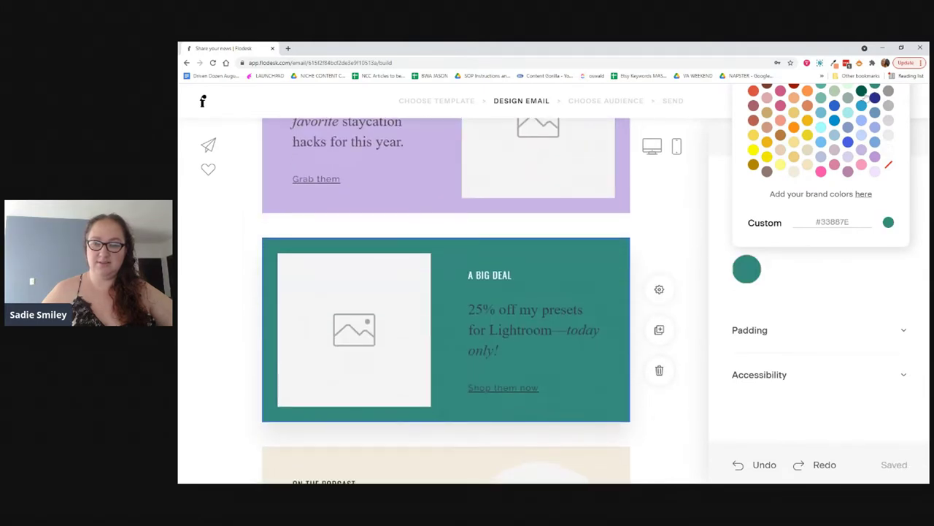
{"action": "left_click", "coordinate": [821, 99]}
{"action": "scroll", "coordinate": [606, 306], "scroll_direction": "up", "scroll_amount": 3}
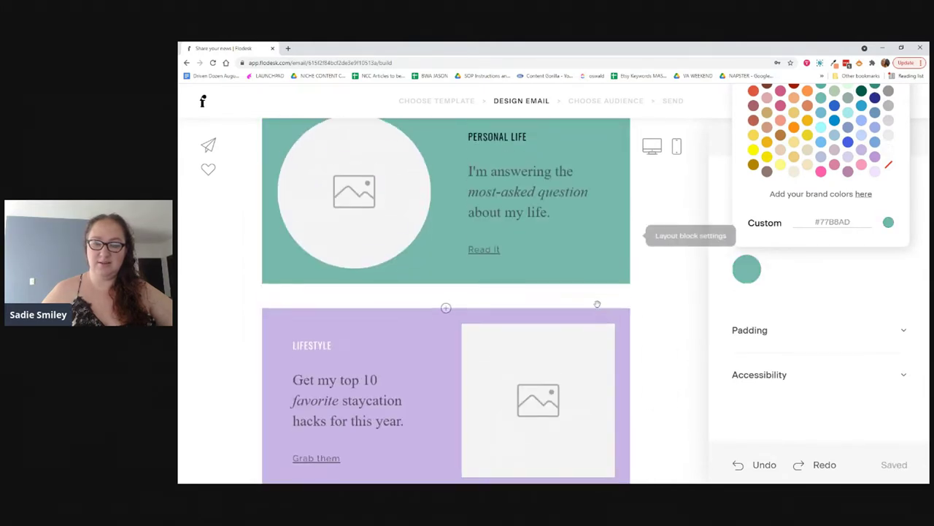
{"action": "scroll", "coordinate": [597, 304], "scroll_direction": "down", "scroll_amount": 3}
{"action": "scroll", "coordinate": [597, 304], "scroll_direction": "down", "scroll_amount": 5}
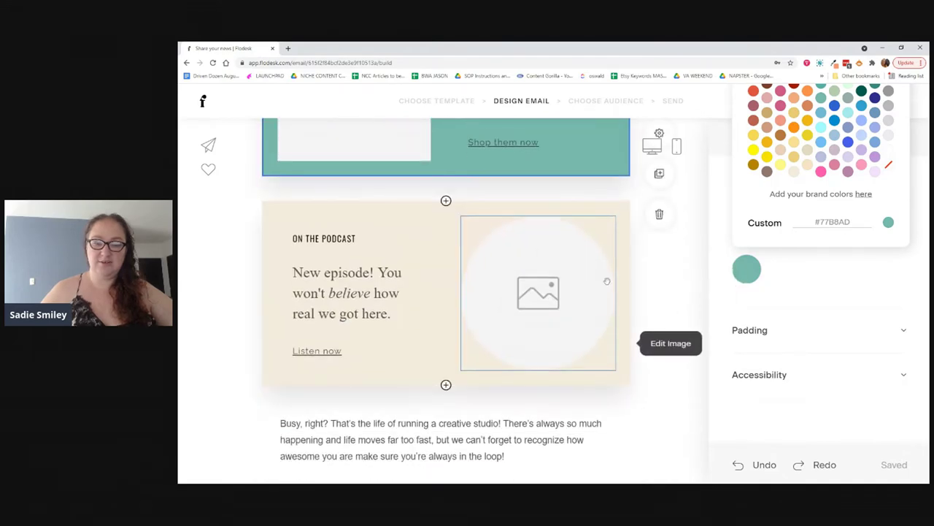
- Change the On the Podcast block background to purple #BE96D9
{"action": "left_click", "coordinate": [429, 230]}
{"action": "left_click", "coordinate": [501, 211]}
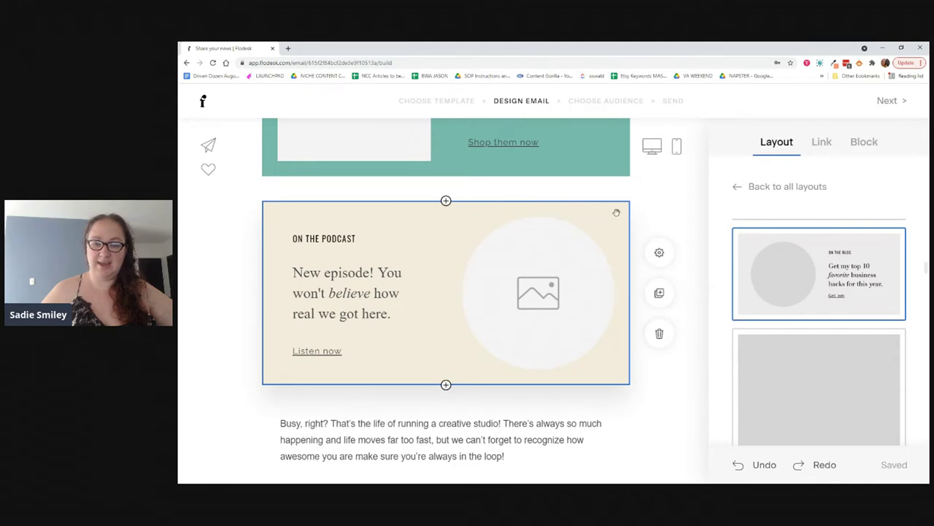
{"action": "left_click", "coordinate": [659, 252]}
{"action": "left_click", "coordinate": [747, 272]}
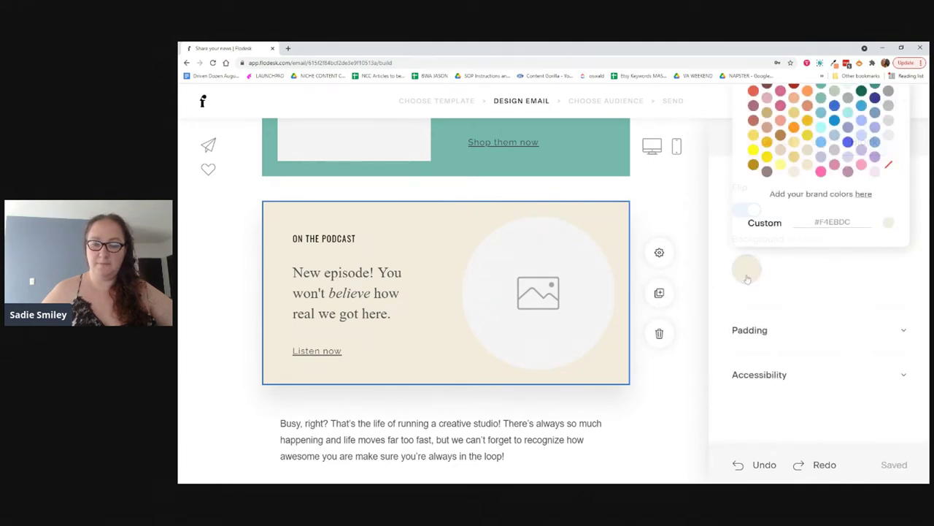
{"action": "left_click", "coordinate": [862, 135]}
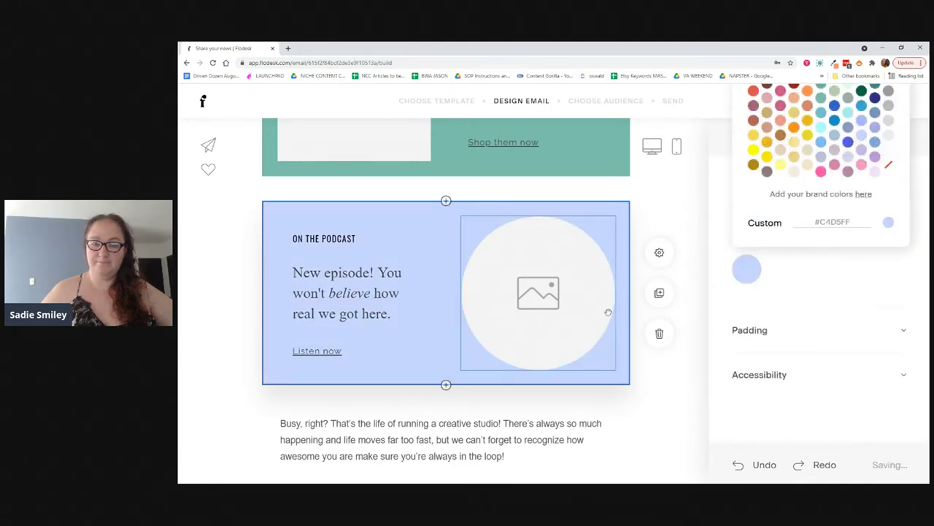
{"action": "left_click", "coordinate": [875, 157]}
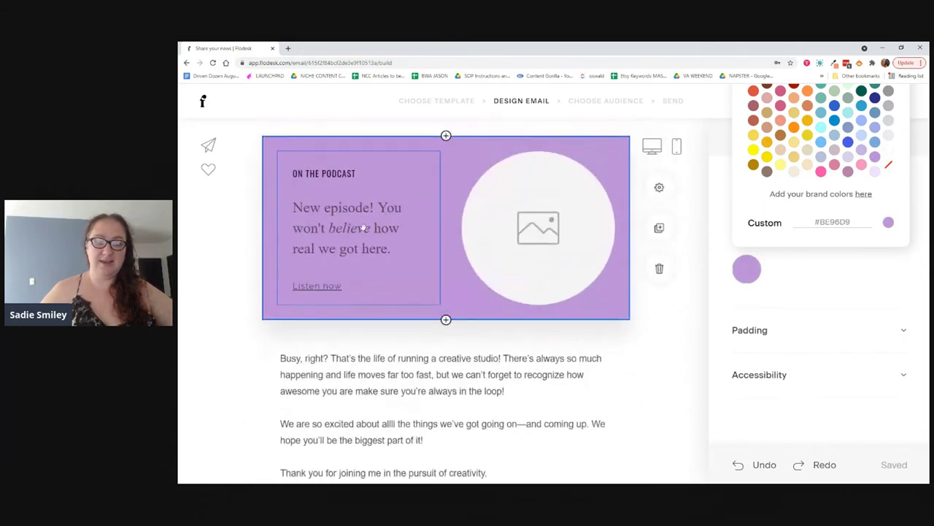
{"action": "left_click", "coordinate": [363, 228]}
- Retitle the Personal Life heading to TOP POST OF THE WEEK
{"action": "scroll", "coordinate": [459, 371], "scroll_direction": "down", "scroll_amount": 2}
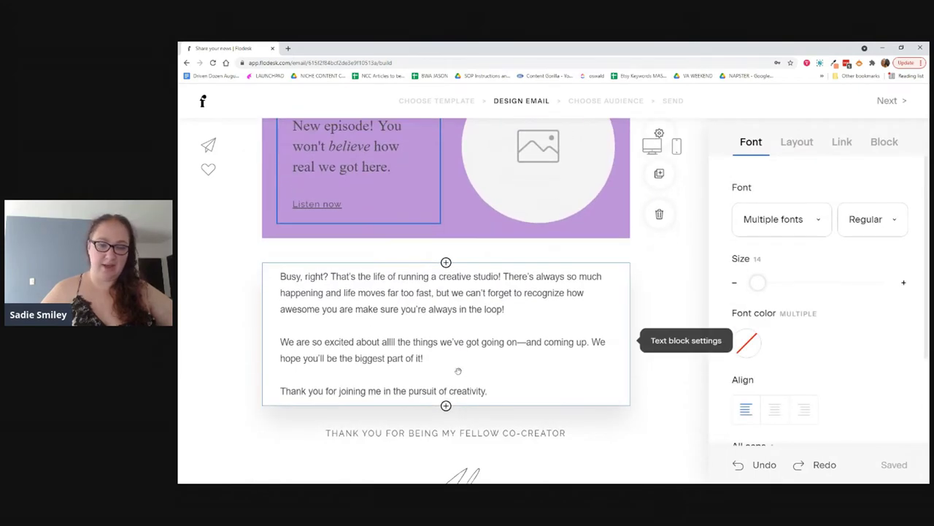
{"action": "scroll", "coordinate": [417, 336], "scroll_direction": "up", "scroll_amount": 10}
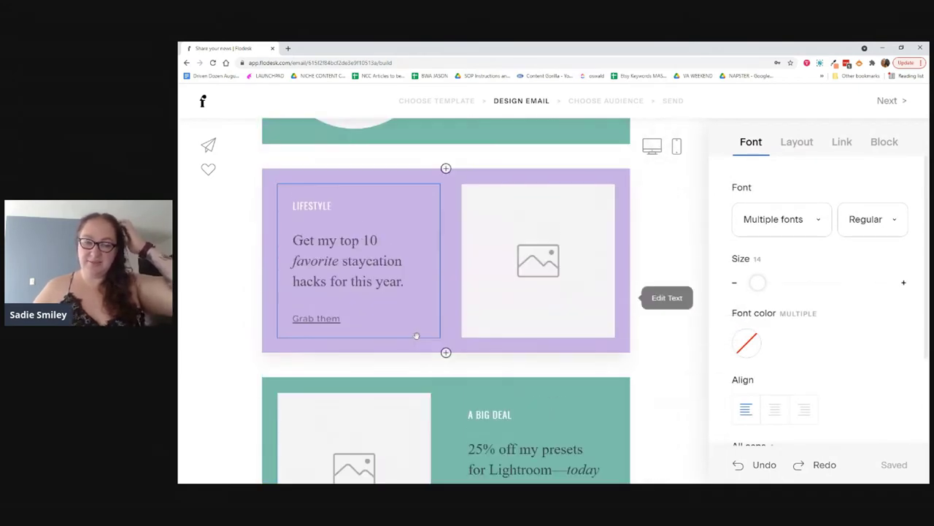
{"action": "scroll", "coordinate": [492, 186], "scroll_direction": "up", "scroll_amount": 4}
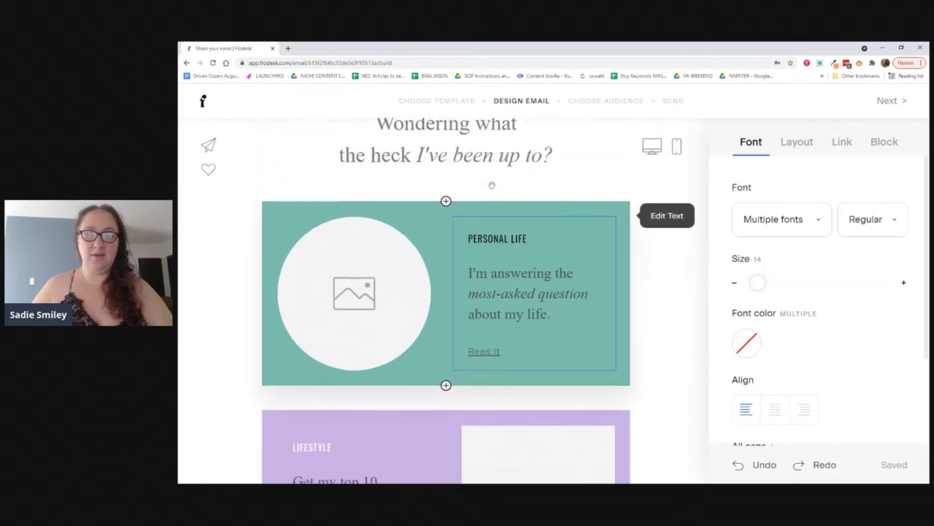
{"action": "scroll", "coordinate": [492, 186], "scroll_direction": "down", "scroll_amount": 5}
{"action": "scroll", "coordinate": [409, 252], "scroll_direction": "up", "scroll_amount": 4}
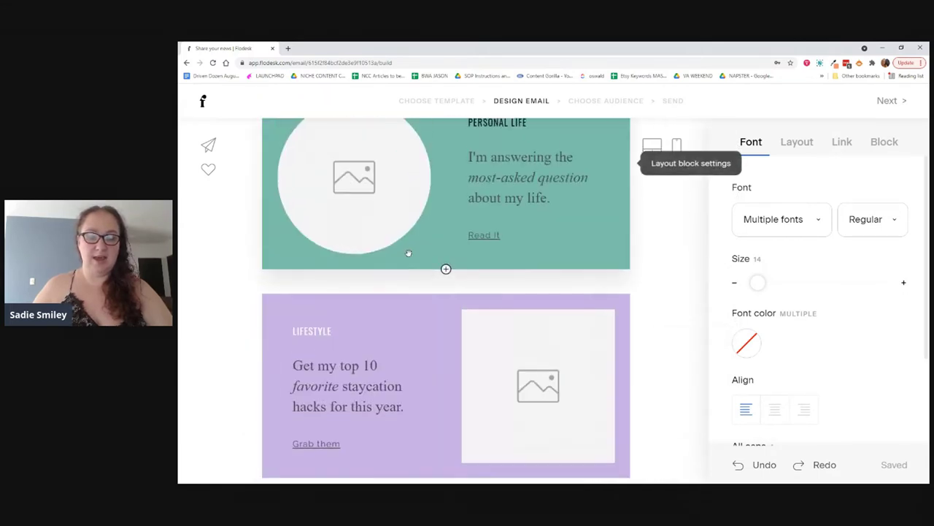
{"action": "scroll", "coordinate": [409, 253], "scroll_direction": "up", "scroll_amount": 2}
{"action": "double_click", "coordinate": [483, 202]}
{"action": "left_click", "coordinate": [527, 202]}
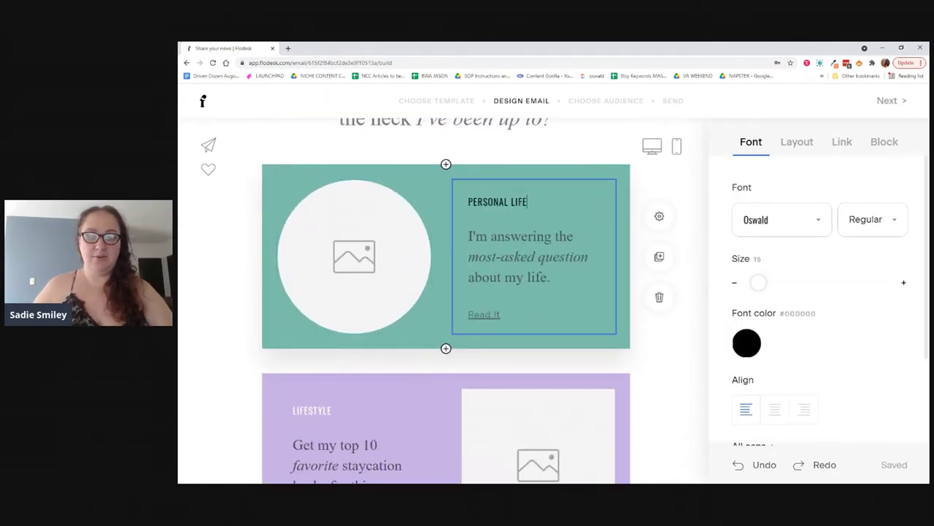
{"action": "left_click_drag", "start_coordinate": [527, 202], "coordinate": [465, 202]}
{"action": "type", "text": "top post o"}
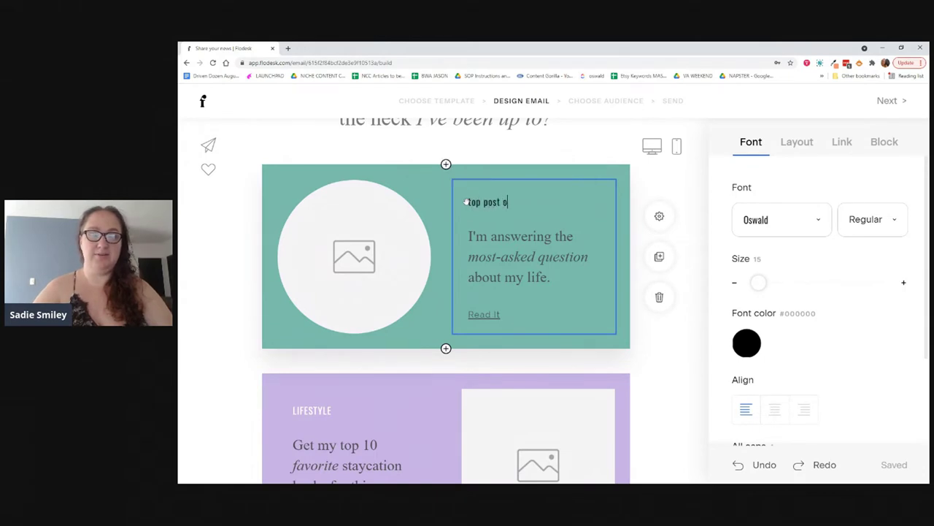
{"action": "type", "text": "f the week"}
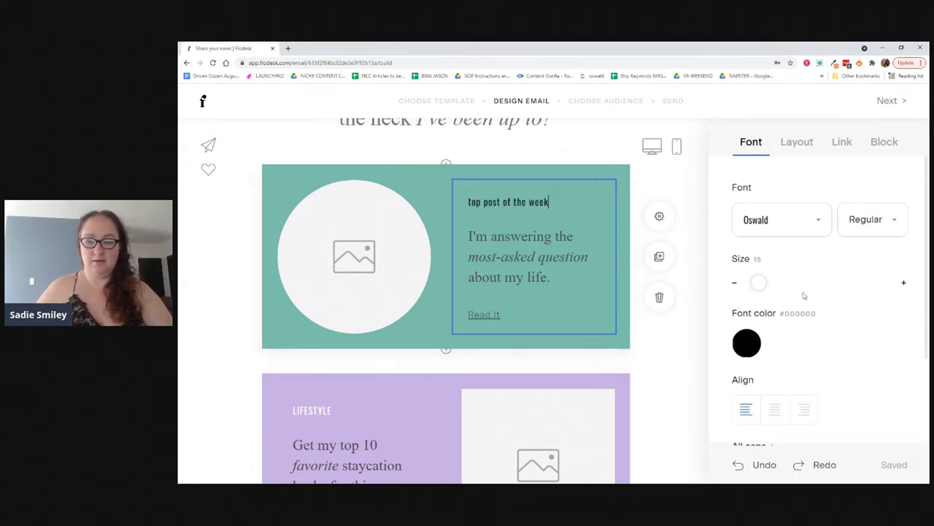
{"action": "scroll", "coordinate": [760, 344], "scroll_direction": "down", "scroll_amount": 2}
{"action": "left_click", "coordinate": [756, 346]}
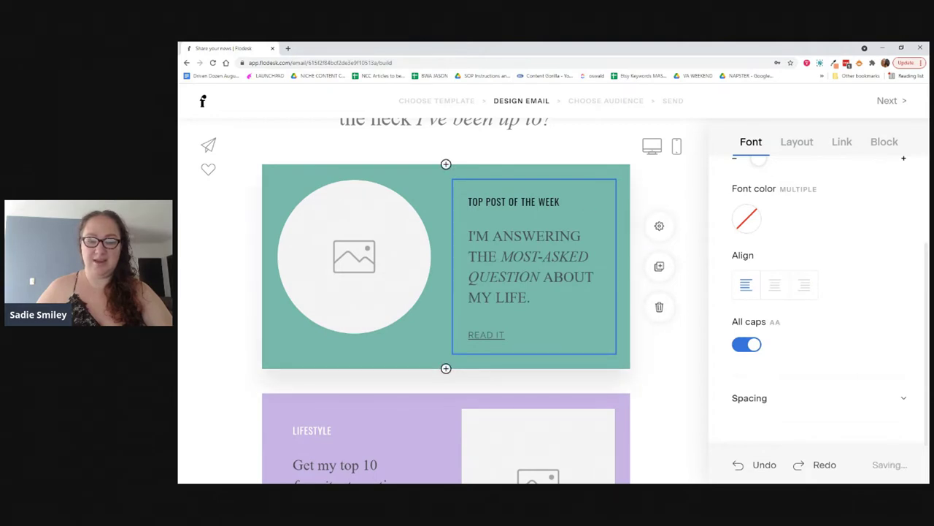
{"action": "left_click", "coordinate": [745, 349]}
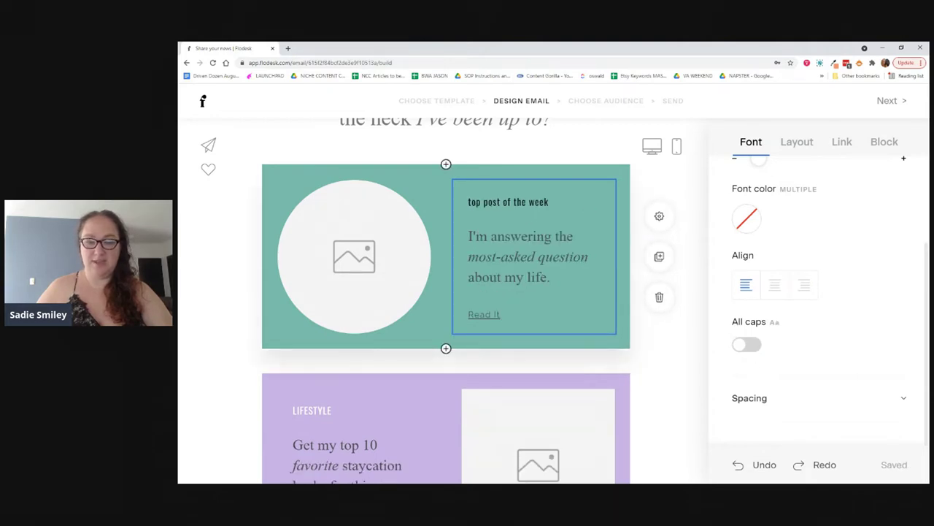
{"action": "left_click_drag", "start_coordinate": [549, 202], "coordinate": [468, 202]}
{"action": "type", "text": "TOP PO"}
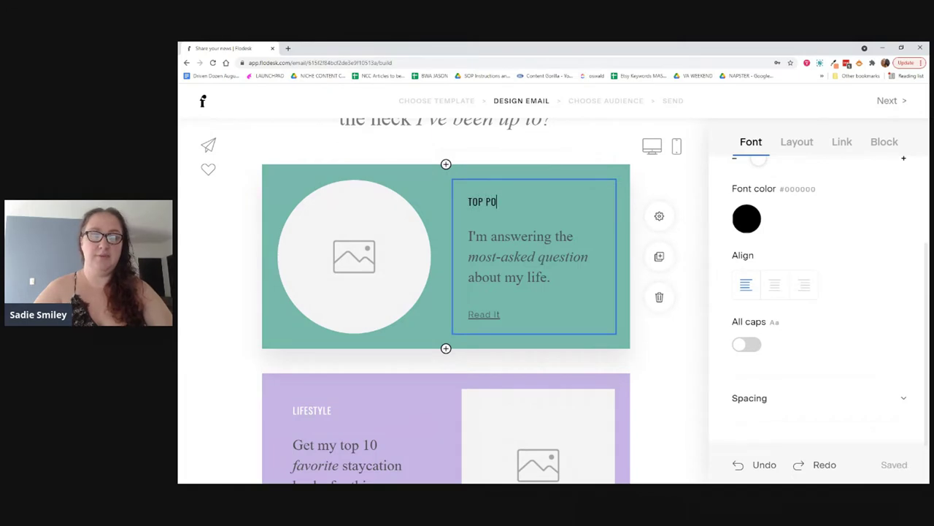
{"action": "type", "text": "ST OF THE WEEK"}
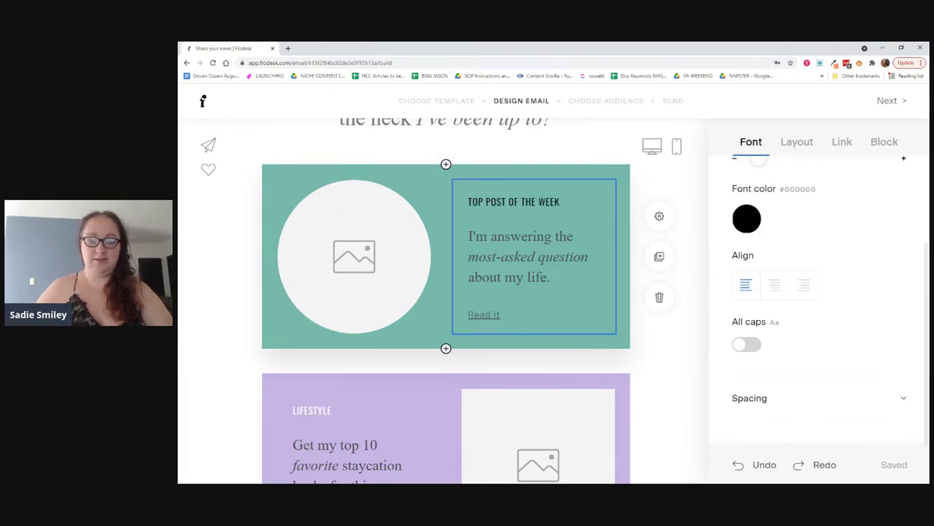
- Replace the block's paragraph with the placeholder text xyz
{"action": "left_click_drag", "start_coordinate": [468, 236], "coordinate": [551, 278]}
{"action": "type", "text": "x"}
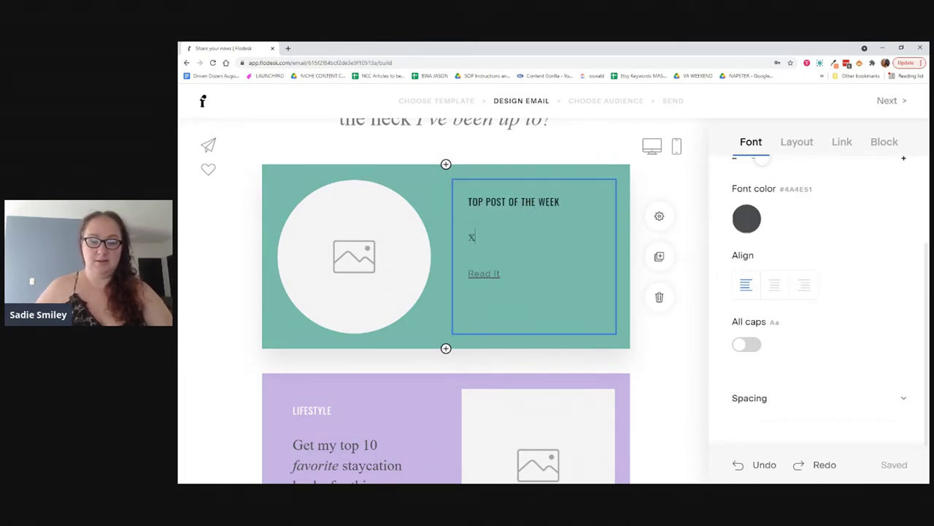
{"action": "type", "text": "yz"}
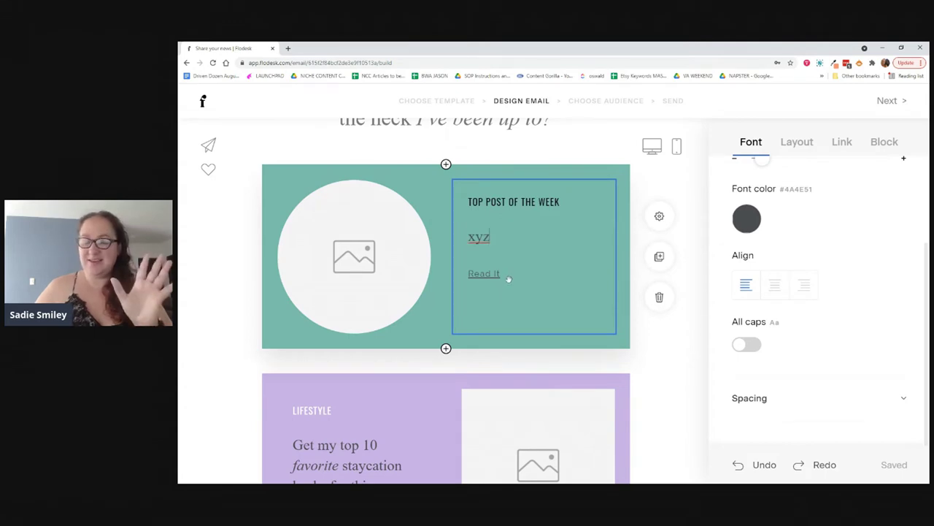
{"action": "triple_click", "coordinate": [484, 273]}
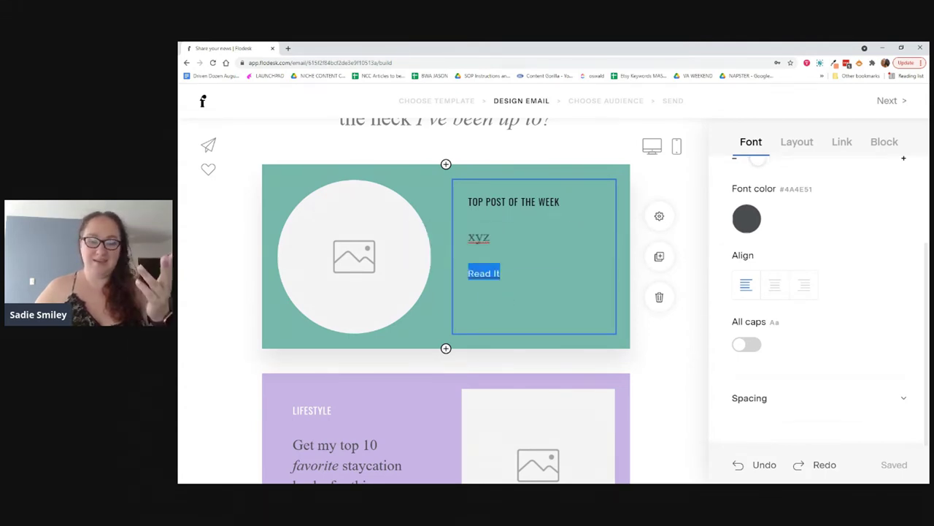
{"action": "left_click", "coordinate": [501, 273]}
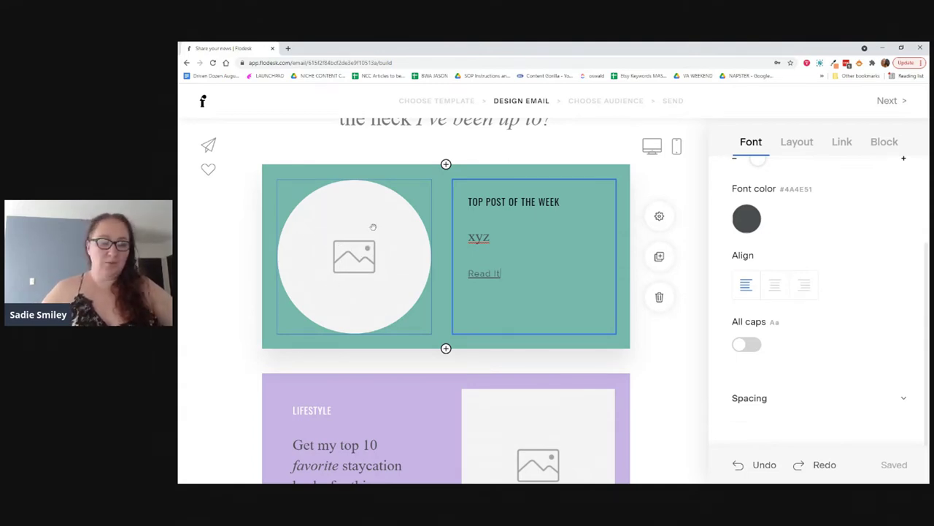
- Change the LIFESTYLE label to ETSY
{"action": "scroll", "coordinate": [358, 267], "scroll_direction": "down", "scroll_amount": 3}
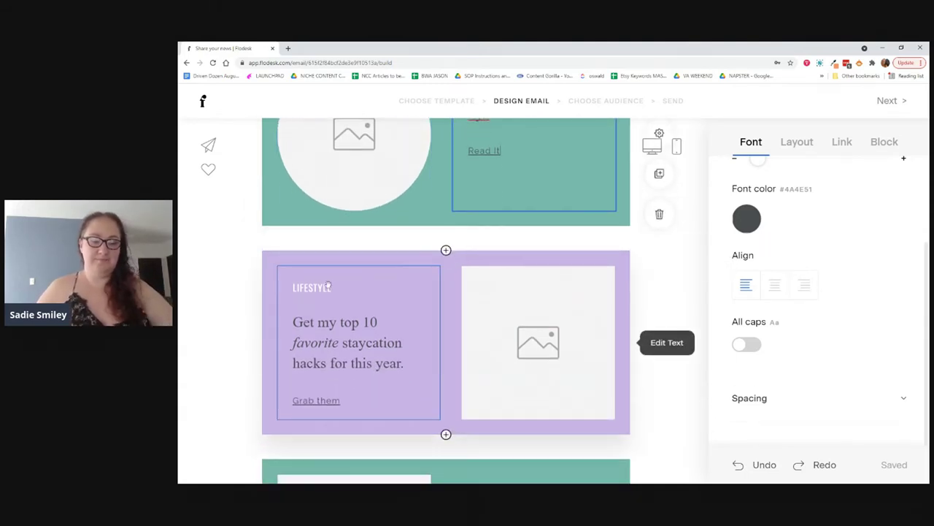
{"action": "left_click", "coordinate": [329, 286]}
{"action": "double_click", "coordinate": [328, 286]}
{"action": "left_click", "coordinate": [329, 286]}
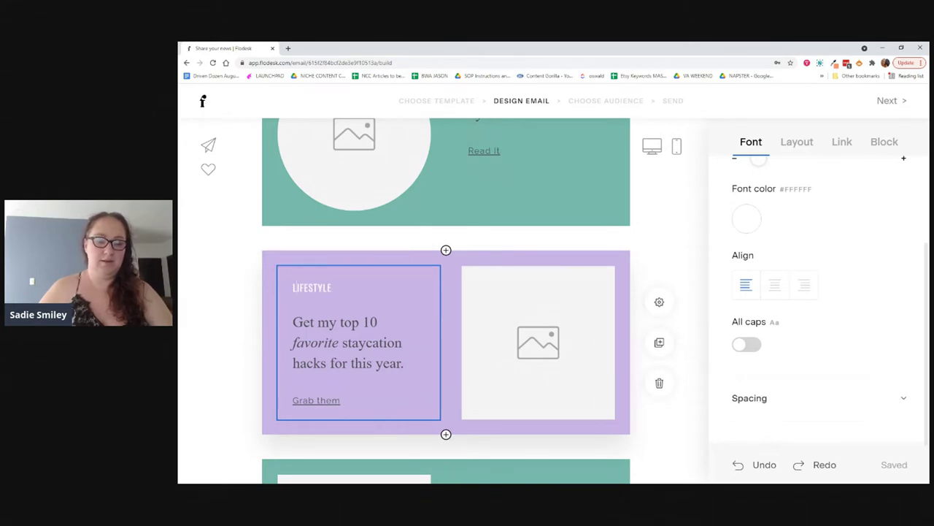
{"action": "double_click", "coordinate": [312, 287]}
{"action": "type", "text": "ETSY"}
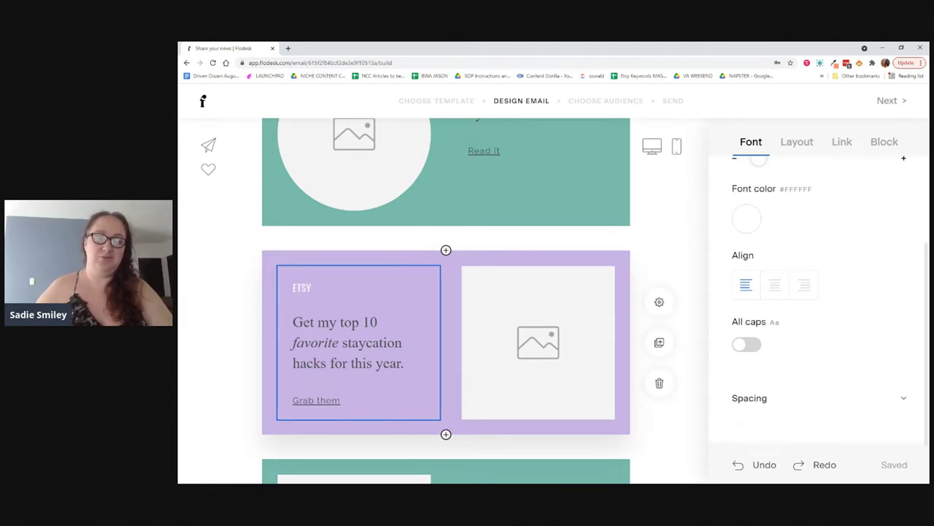
{"action": "scroll", "coordinate": [425, 248], "scroll_direction": "down", "scroll_amount": 2}
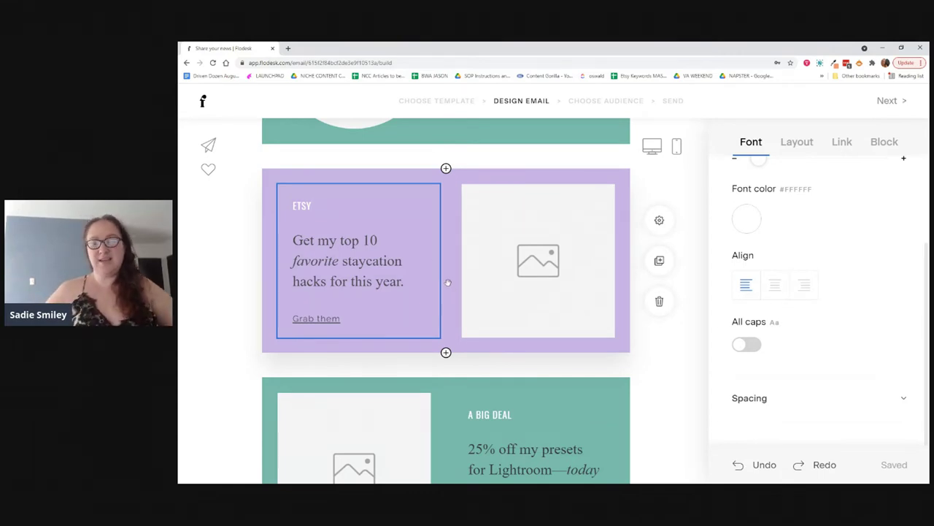
{"action": "scroll", "coordinate": [463, 279], "scroll_direction": "up", "scroll_amount": 5}
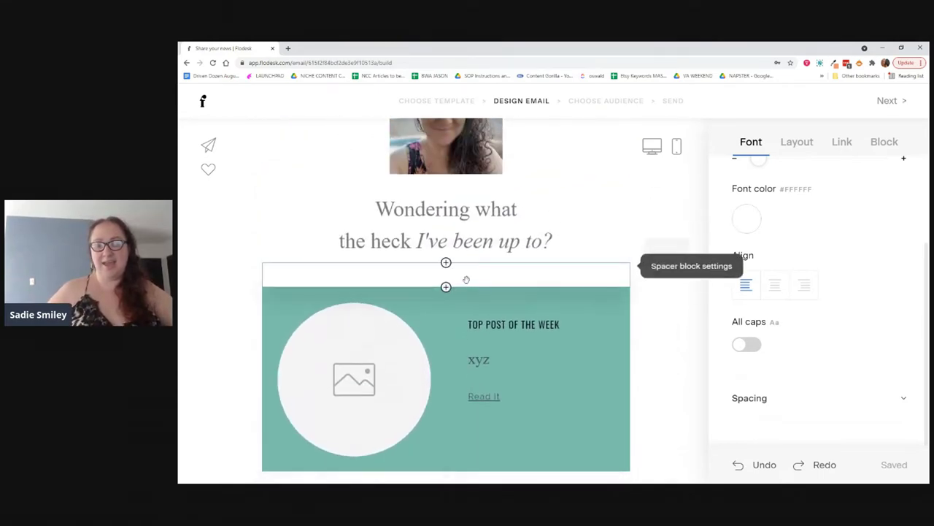
{"action": "scroll", "coordinate": [466, 280], "scroll_direction": "down", "scroll_amount": 5}
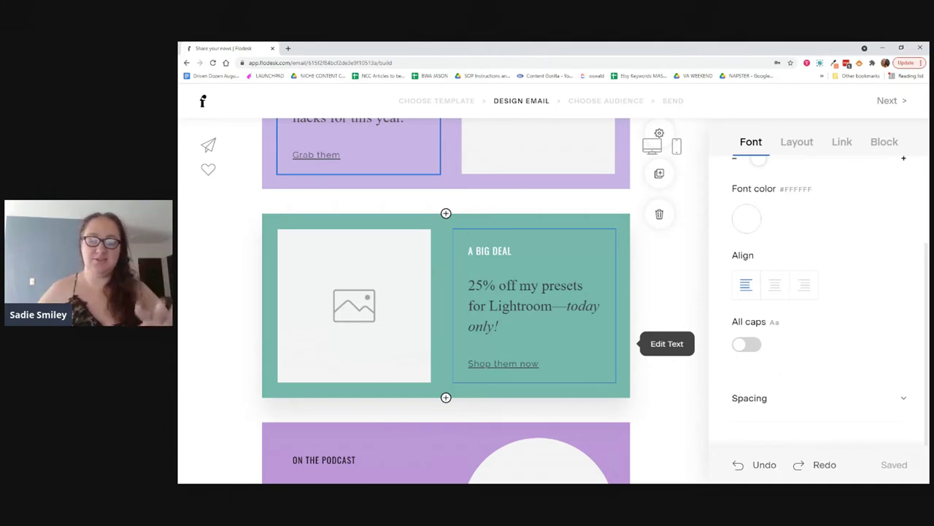
- Replace the staycation hacks headline text with xy
{"action": "scroll", "coordinate": [467, 373], "scroll_direction": "up", "scroll_amount": 3}
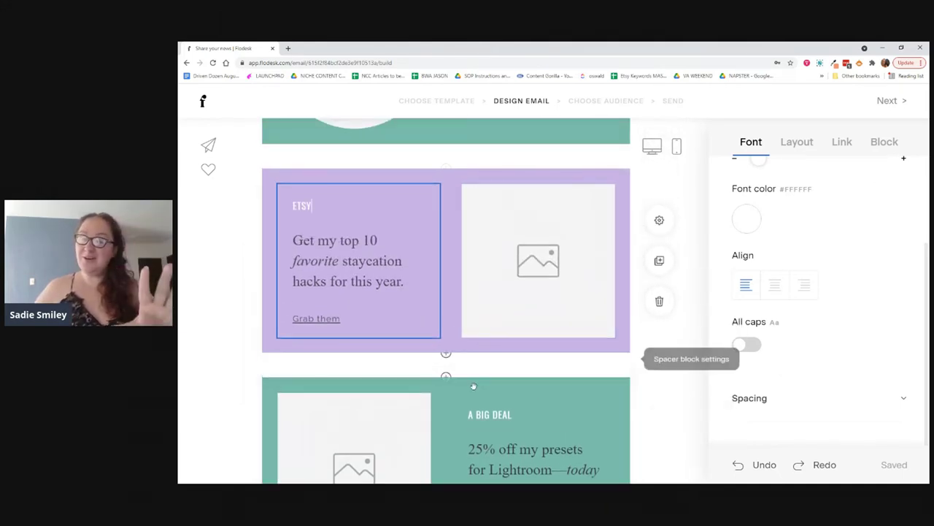
{"action": "scroll", "coordinate": [467, 373], "scroll_direction": "up", "scroll_amount": 3}
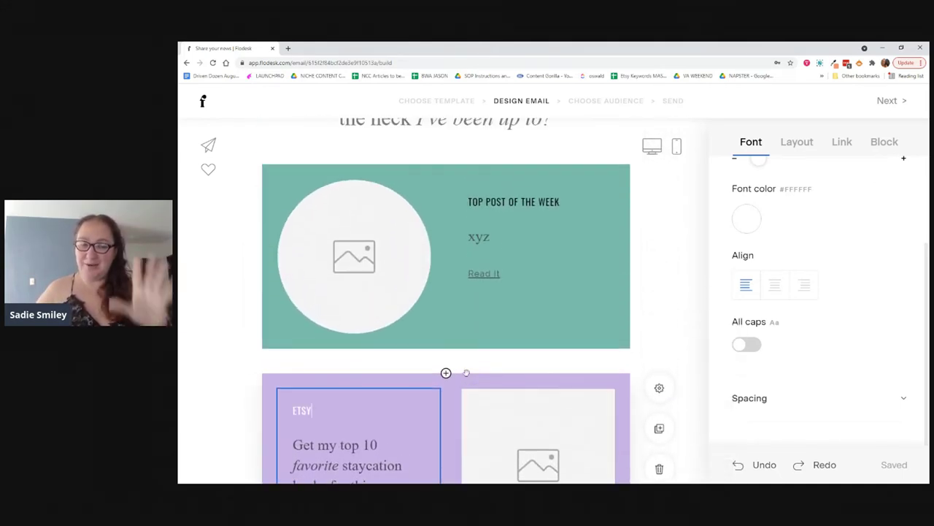
{"action": "scroll", "coordinate": [444, 371], "scroll_direction": "down", "scroll_amount": 3}
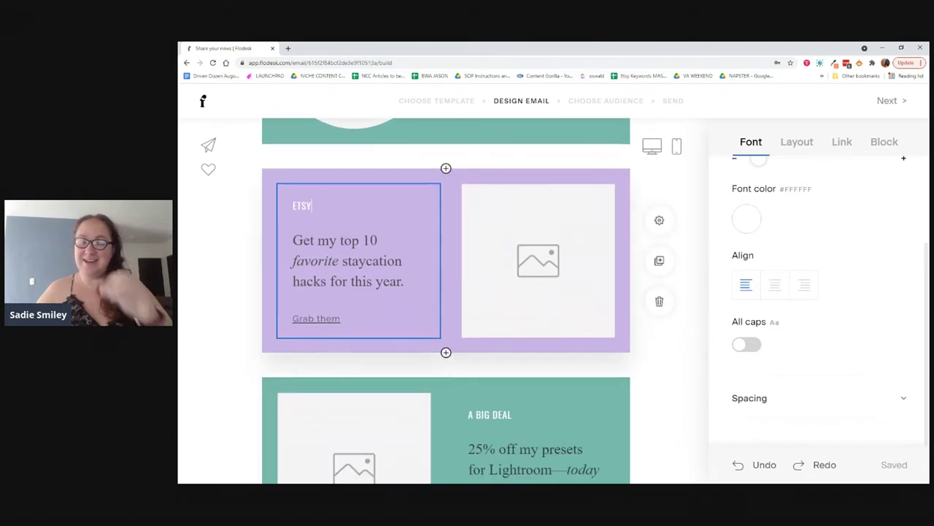
{"action": "left_click_drag", "start_coordinate": [293, 241], "coordinate": [404, 281]}
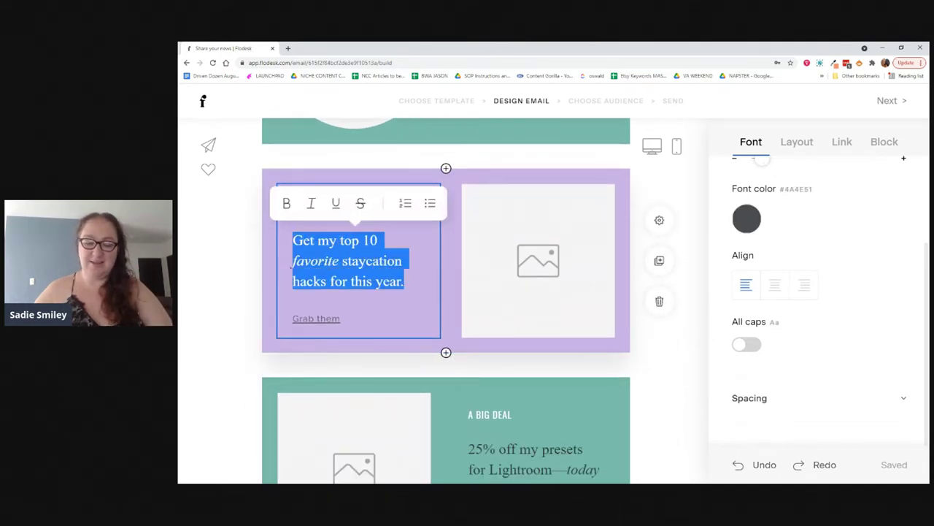
{"action": "type", "text": "xyz"}
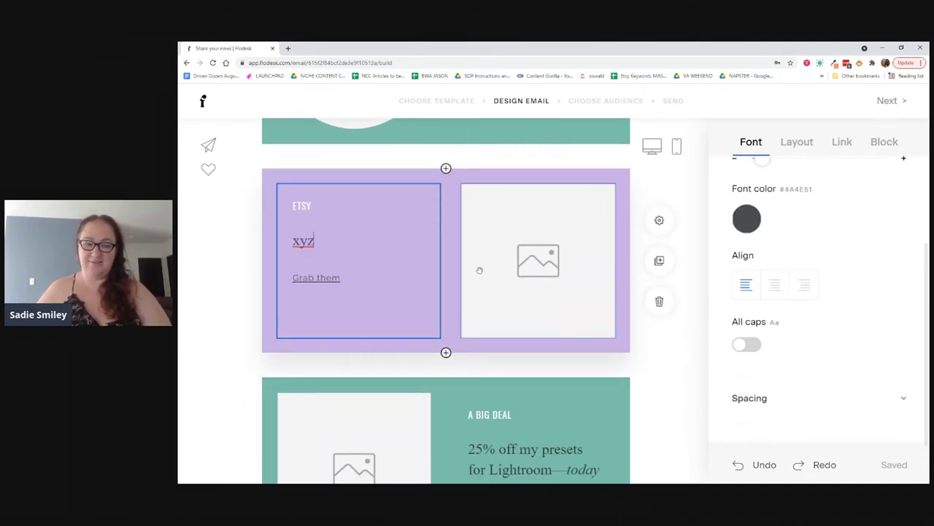
- In the Big Deal block, set the body to xyz and the heading to SIDE HUSTLE OF THE WEEK
{"action": "scroll", "coordinate": [480, 270], "scroll_direction": "down", "scroll_amount": 2}
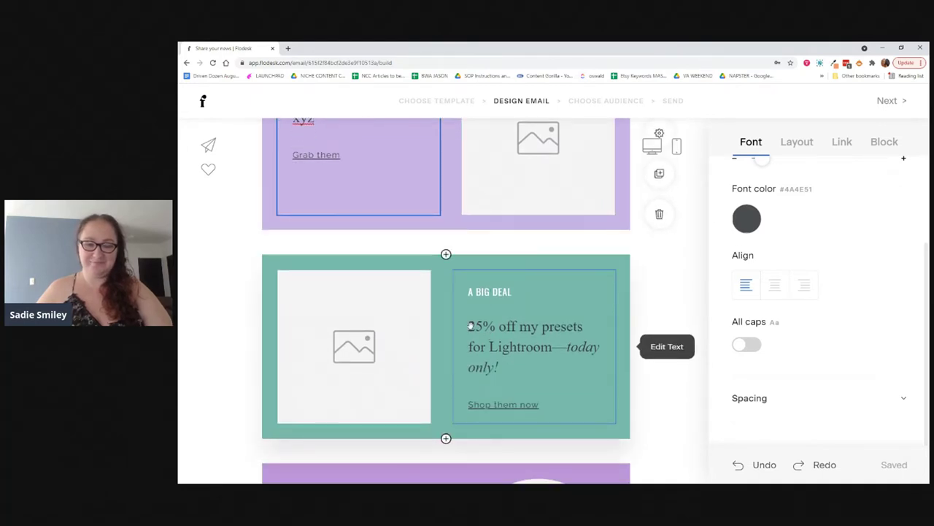
{"action": "left_click", "coordinate": [469, 327]}
{"action": "left_click_drag", "start_coordinate": [469, 326], "coordinate": [500, 368]}
{"action": "type", "text": "xyz"}
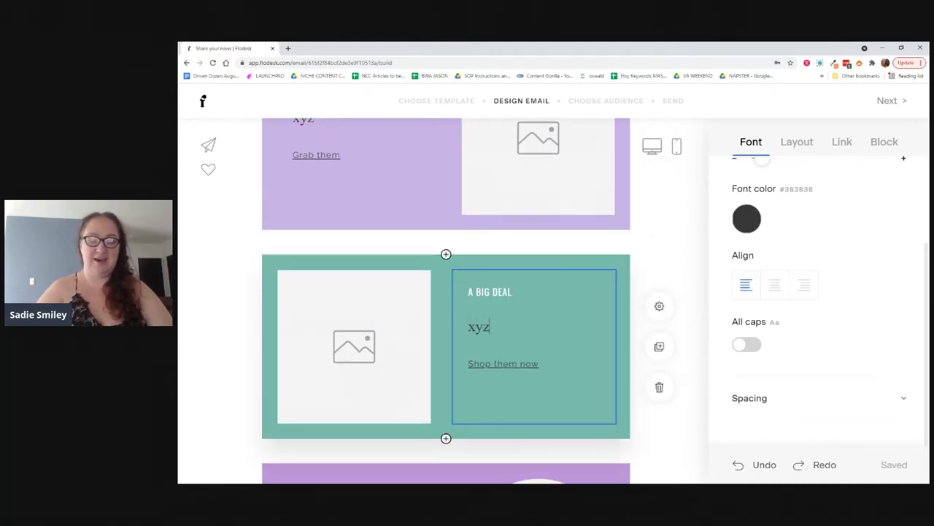
{"action": "scroll", "coordinate": [500, 364], "scroll_direction": "up", "scroll_amount": 4}
{"action": "scroll", "coordinate": [467, 343], "scroll_direction": "down", "scroll_amount": 6}
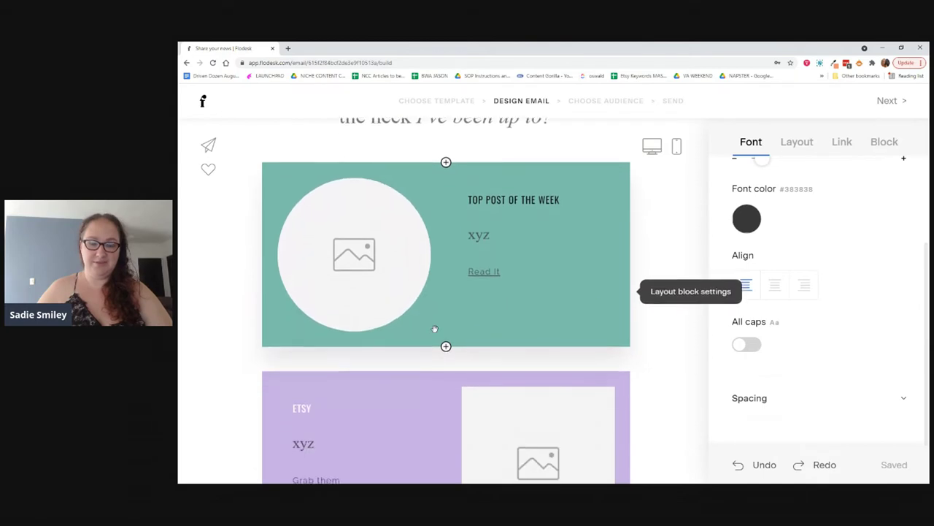
{"action": "left_click_drag", "start_coordinate": [512, 332], "coordinate": [474, 332]}
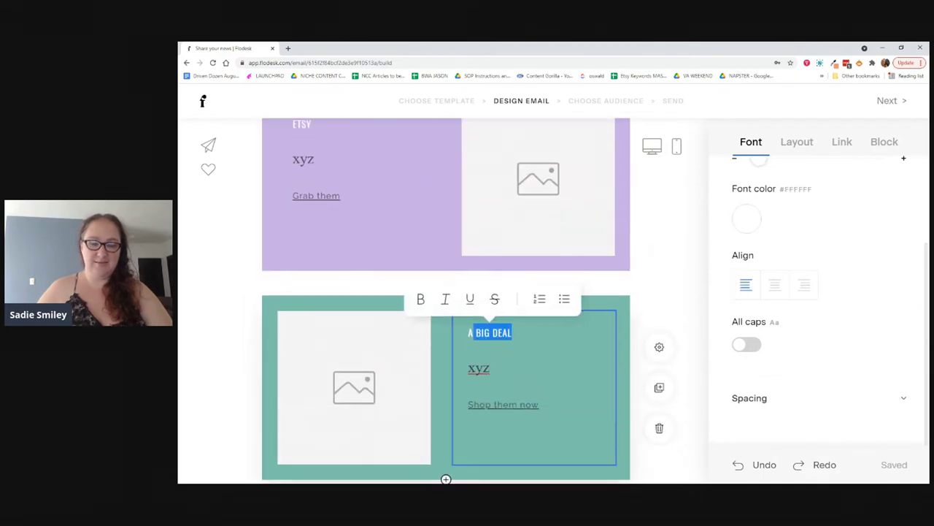
{"action": "type", "text": "SIDE HUSTLE OF THE WEEK"}
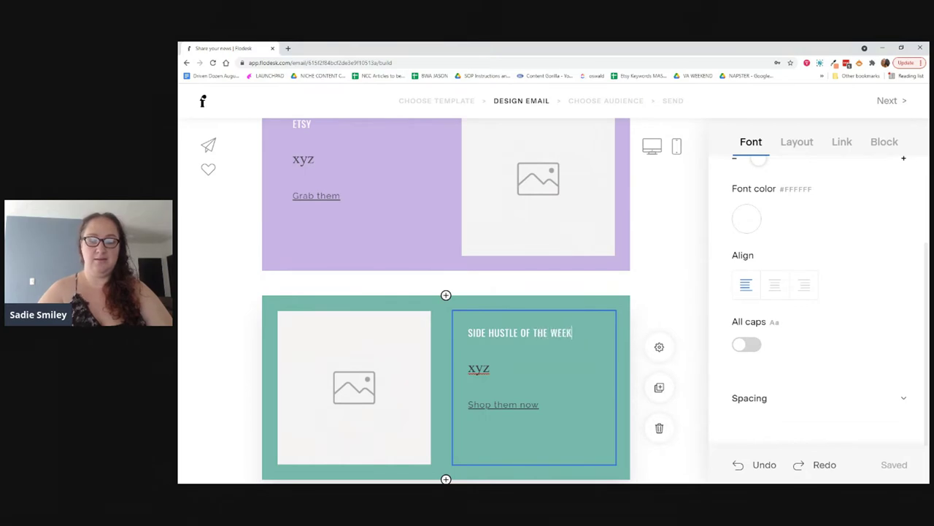
- Retitle the podcast block WRITING TIP OF THE WEEK with body text xyz
{"action": "scroll", "coordinate": [468, 329], "scroll_direction": "down", "scroll_amount": 5}
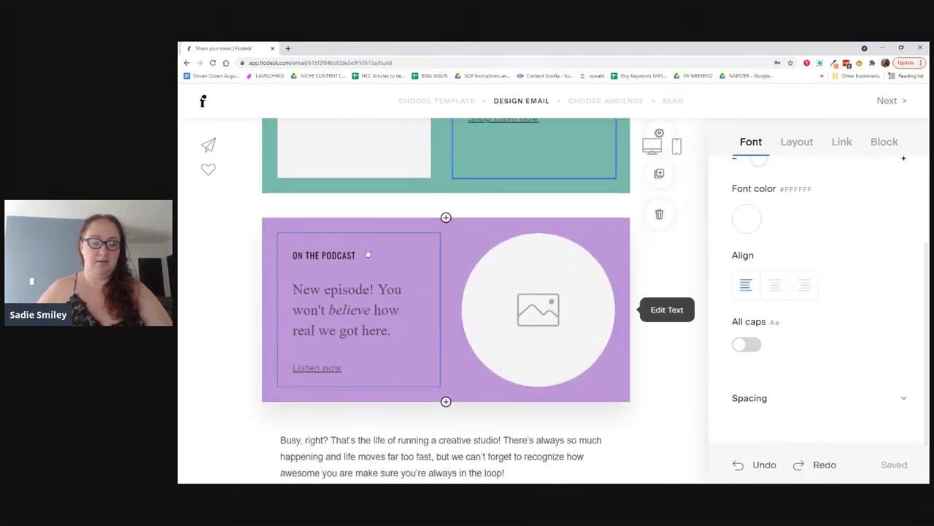
{"action": "left_click", "coordinate": [368, 255]}
{"action": "left_click_drag", "start_coordinate": [294, 255], "coordinate": [289, 252]}
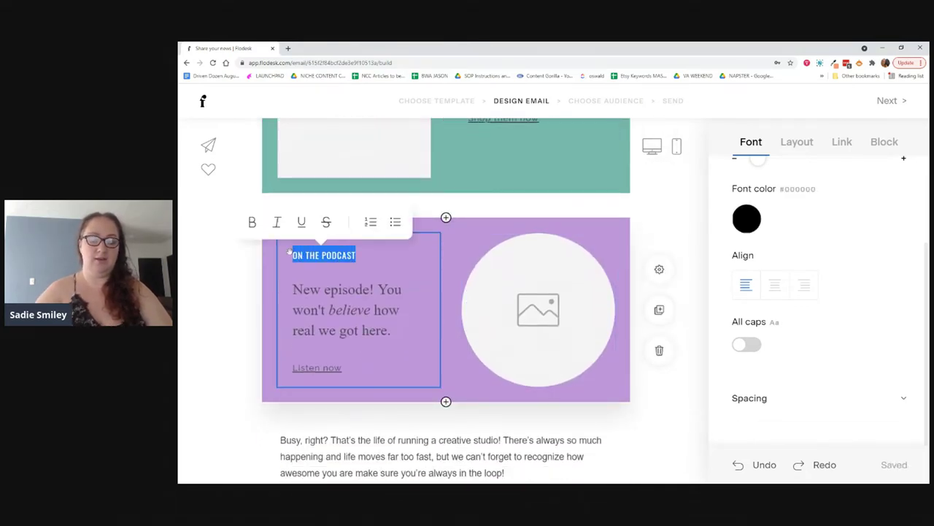
{"action": "type", "text": "WRITING TIP OF THE WEEK"}
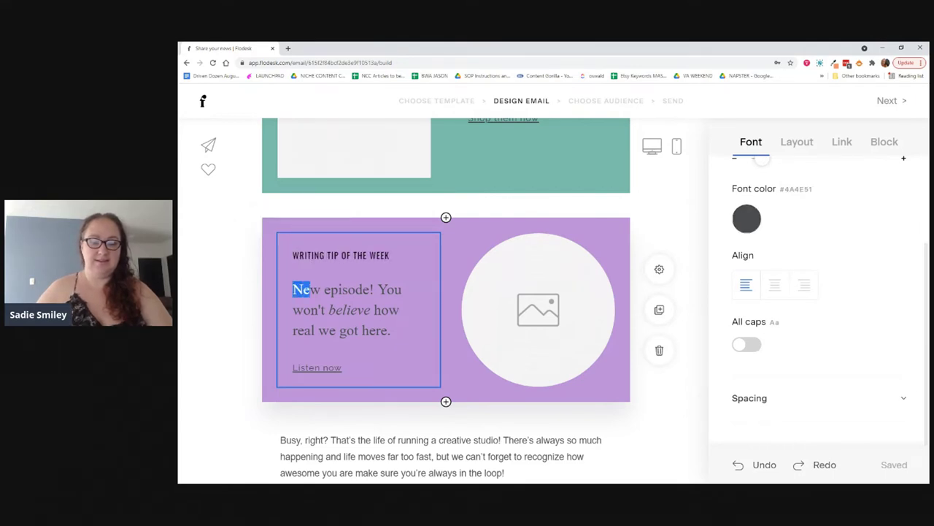
{"action": "left_click_drag", "start_coordinate": [293, 289], "coordinate": [390, 330]}
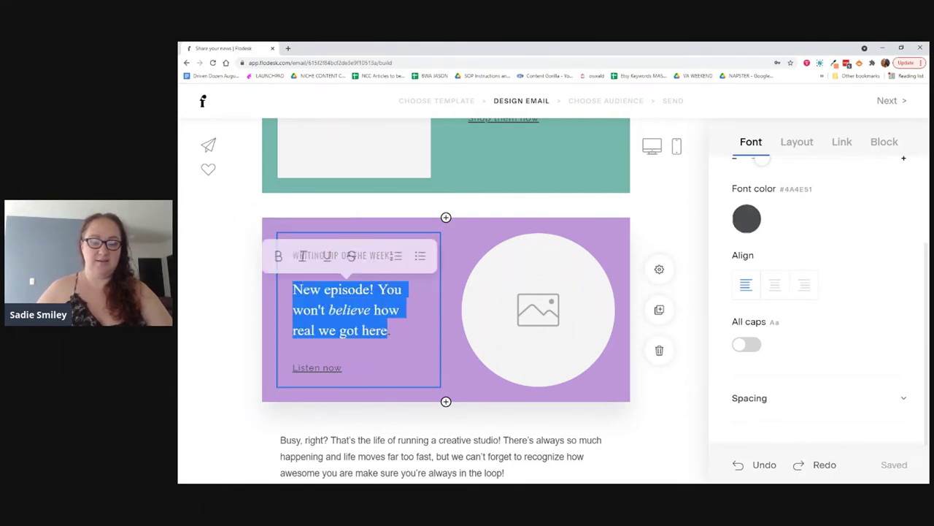
{"action": "type", "text": "xyz"}
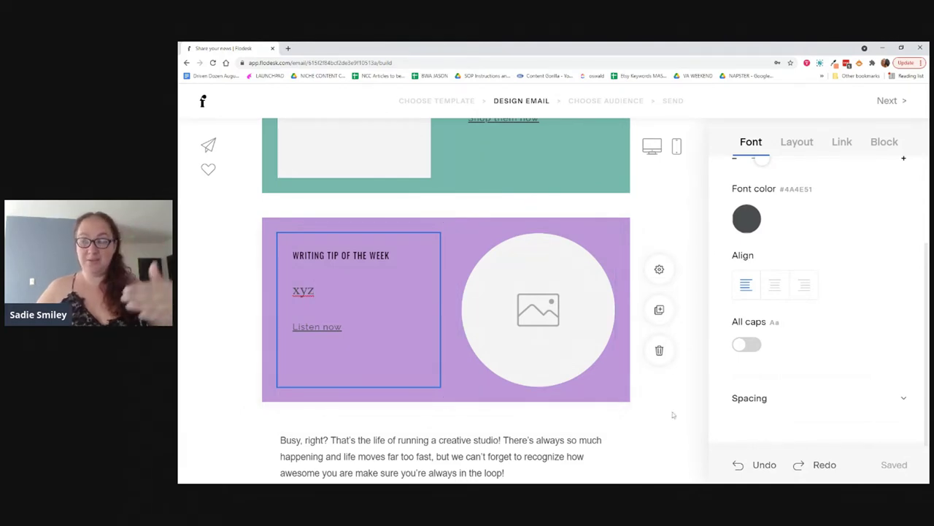
{"action": "left_click", "coordinate": [584, 406]}
{"action": "scroll", "coordinate": [458, 378], "scroll_direction": "up", "scroll_amount": 10}
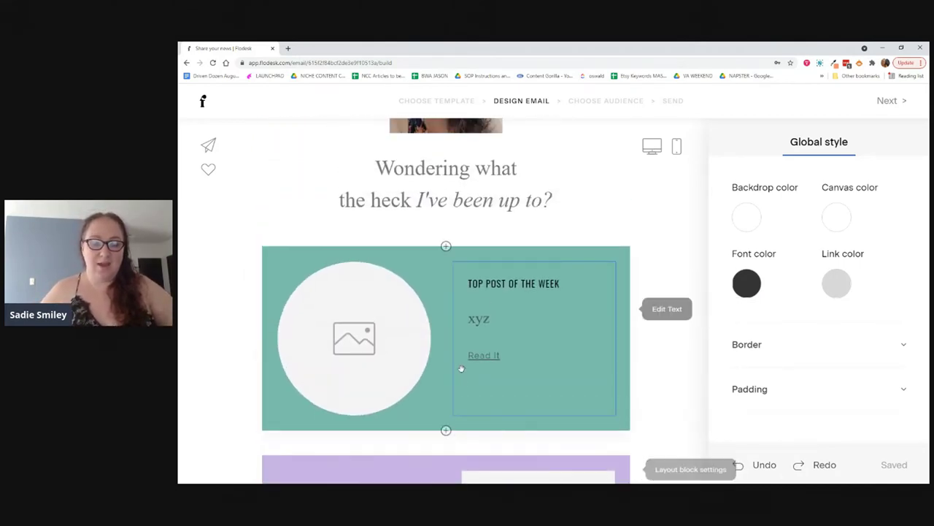
- Make the Top Post and Etsy block text white #FFFFFF
{"action": "scroll", "coordinate": [467, 343], "scroll_direction": "down", "scroll_amount": 1}
{"action": "left_click", "coordinate": [668, 302]}
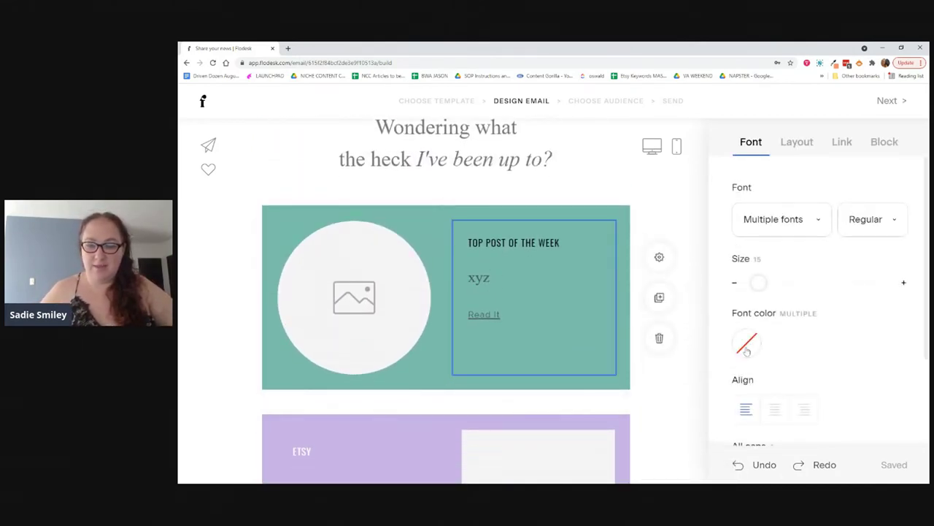
{"action": "left_click", "coordinate": [746, 349]}
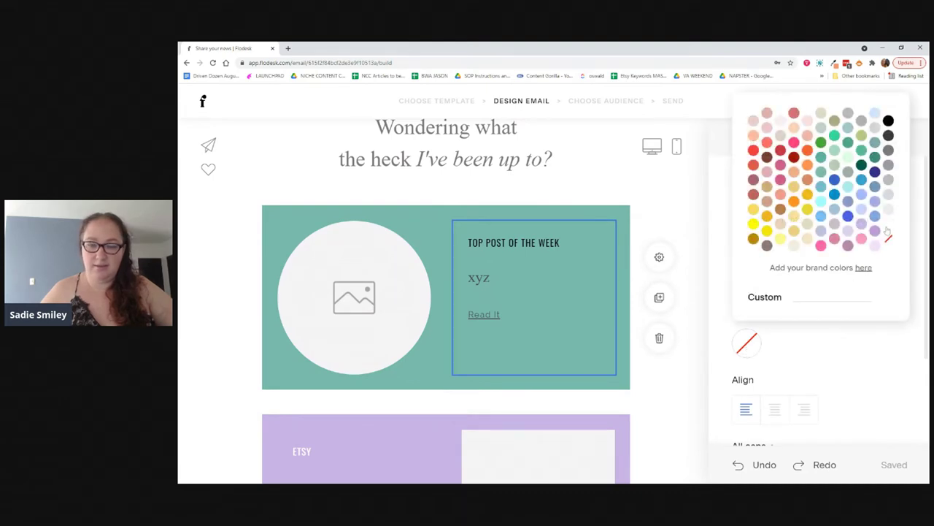
{"action": "left_click", "coordinate": [583, 193]}
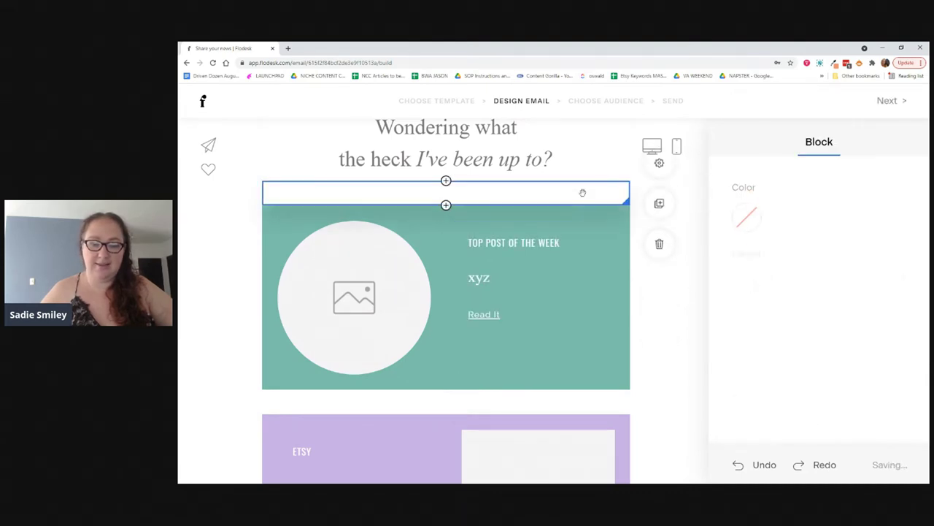
{"action": "scroll", "coordinate": [540, 250], "scroll_direction": "down", "scroll_amount": 4}
{"action": "left_click", "coordinate": [288, 277]}
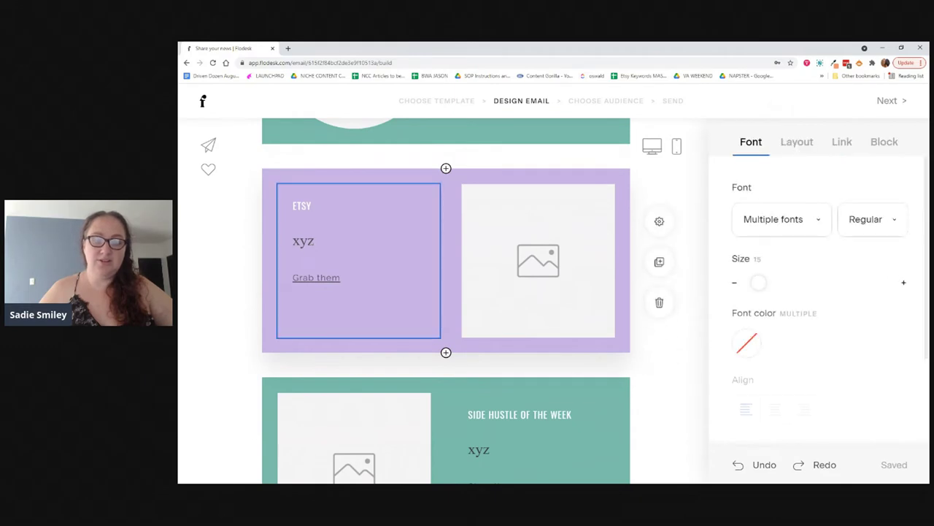
{"action": "left_click", "coordinate": [748, 344]}
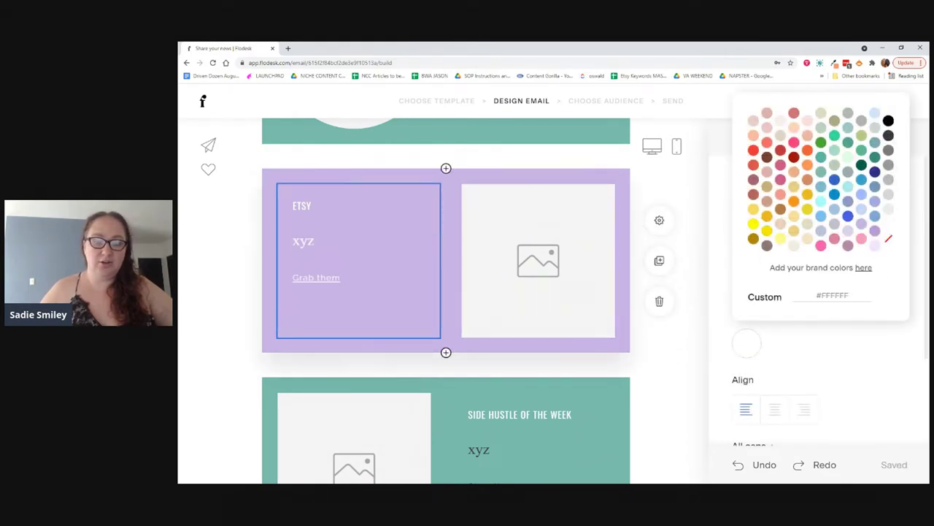
{"action": "left_click", "coordinate": [662, 363]}
- Make the Side Hustle and Writing Tip block text white #FFFFFF
{"action": "scroll", "coordinate": [590, 349], "scroll_direction": "down", "scroll_amount": 2}
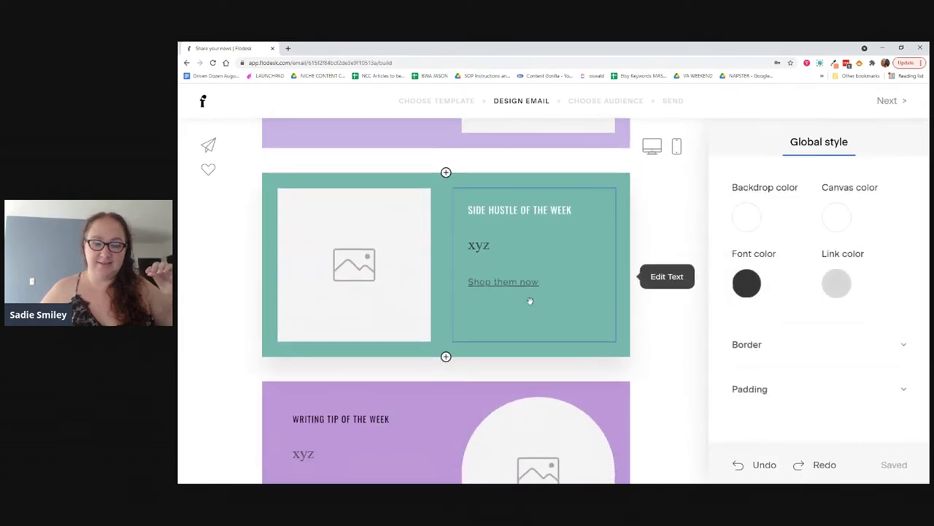
{"action": "left_click", "coordinate": [509, 246]}
{"action": "left_click", "coordinate": [747, 346]}
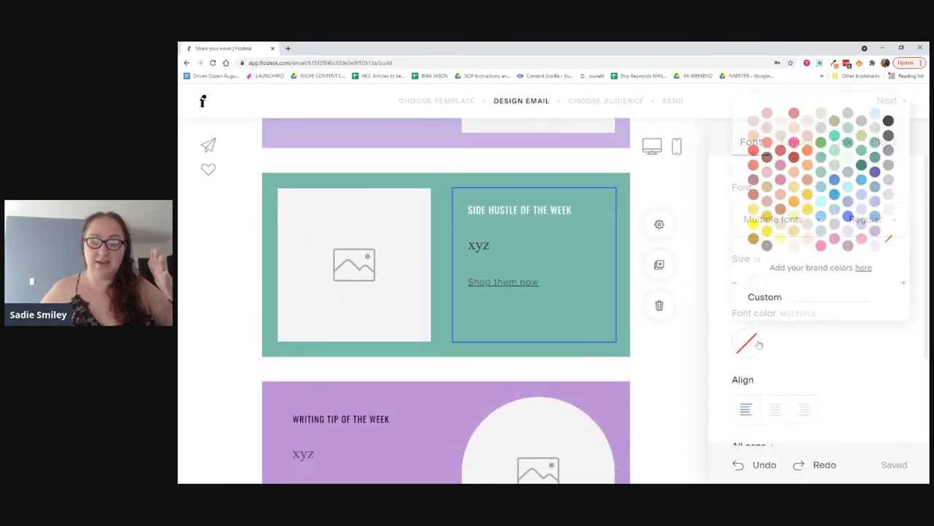
{"action": "left_click", "coordinate": [663, 378]}
{"action": "scroll", "coordinate": [664, 378], "scroll_direction": "down", "scroll_amount": 2}
{"action": "left_click", "coordinate": [353, 317]}
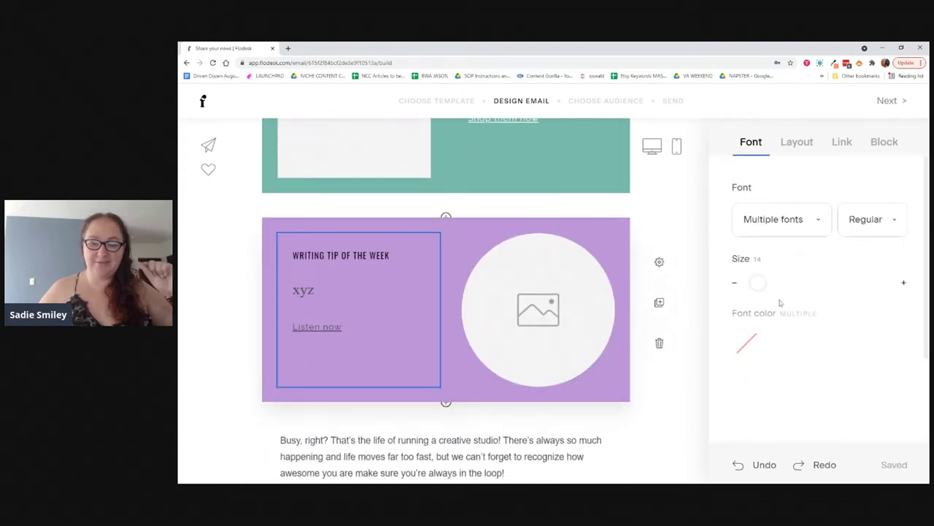
{"action": "left_click", "coordinate": [748, 345]}
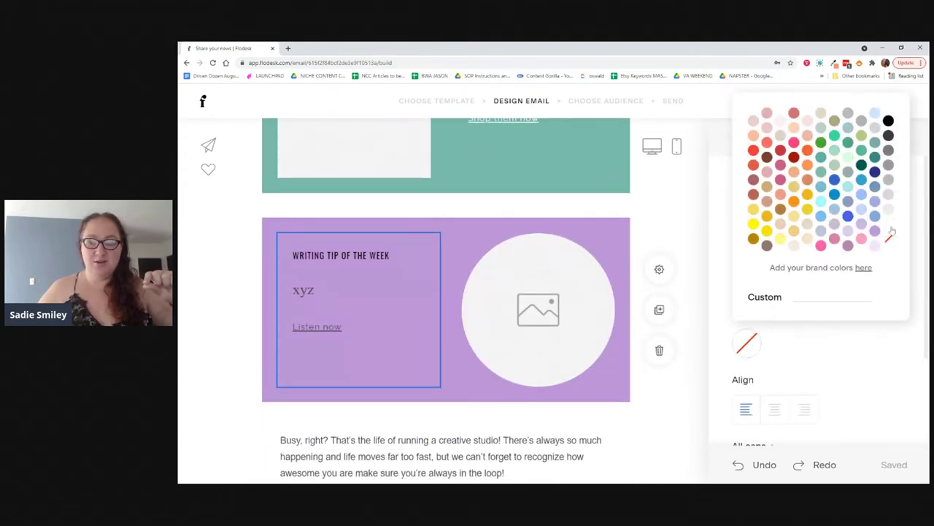
{"action": "left_click", "coordinate": [666, 406]}
- Replace the closing body with 'outro goes here' and put the sender's name in the signature
{"action": "scroll", "coordinate": [518, 394], "scroll_direction": "down", "scroll_amount": 4}
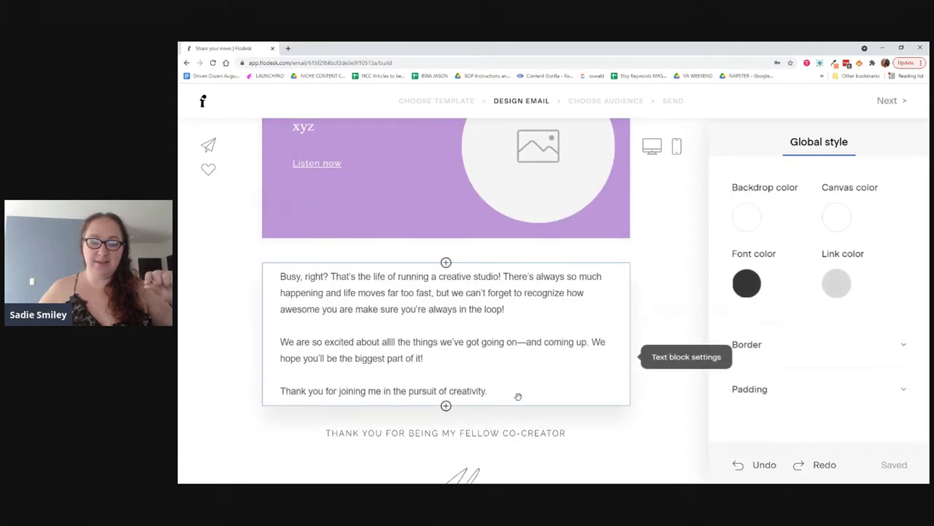
{"action": "scroll", "coordinate": [519, 396], "scroll_direction": "up", "scroll_amount": 5}
{"action": "scroll", "coordinate": [519, 397], "scroll_direction": "up", "scroll_amount": 8}
{"action": "scroll", "coordinate": [518, 397], "scroll_direction": "down", "scroll_amount": 9}
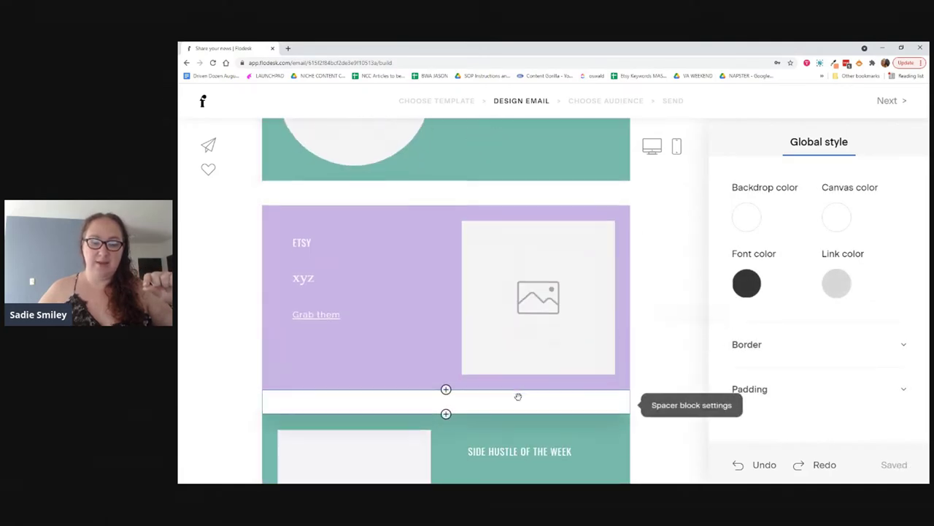
{"action": "scroll", "coordinate": [518, 396], "scroll_direction": "down", "scroll_amount": 3}
{"action": "left_click", "coordinate": [515, 390]}
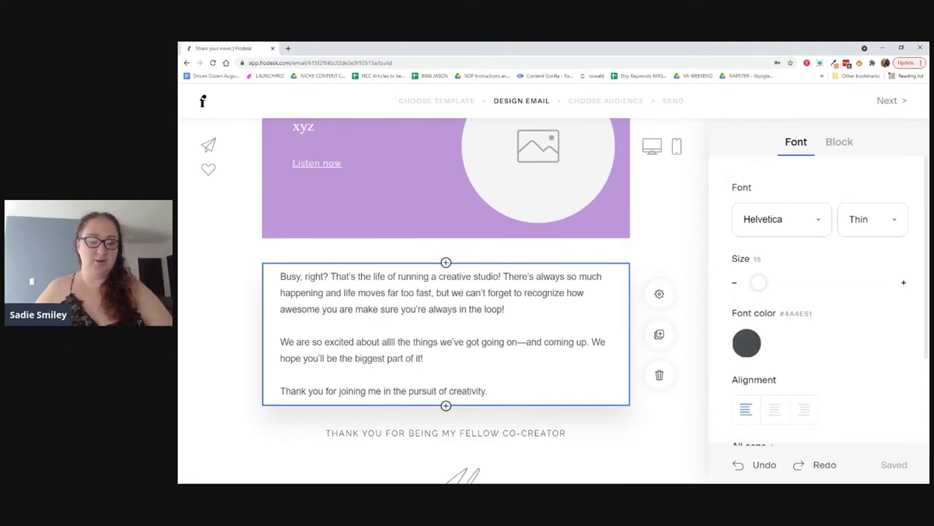
{"action": "left_click_drag", "start_coordinate": [281, 276], "coordinate": [487, 390]}
{"action": "type", "text": "o"}
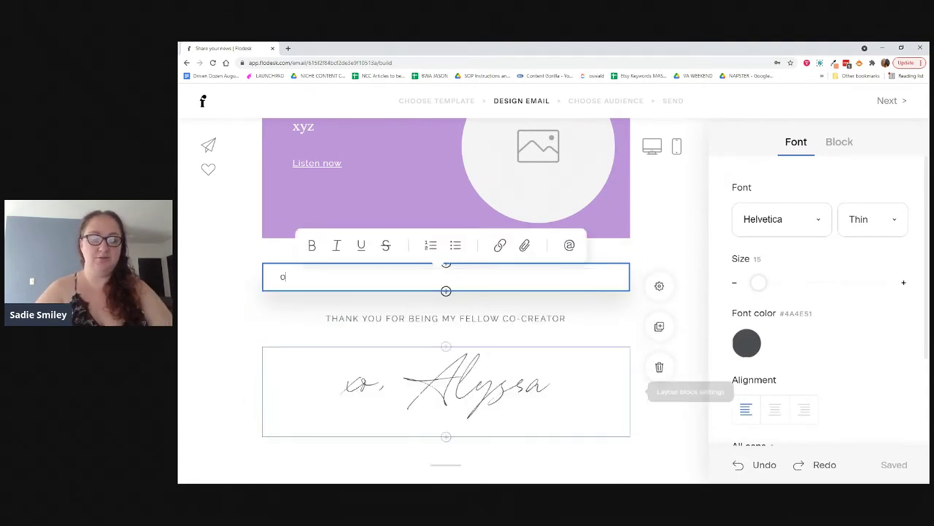
{"action": "type", "text": "utro goes here"}
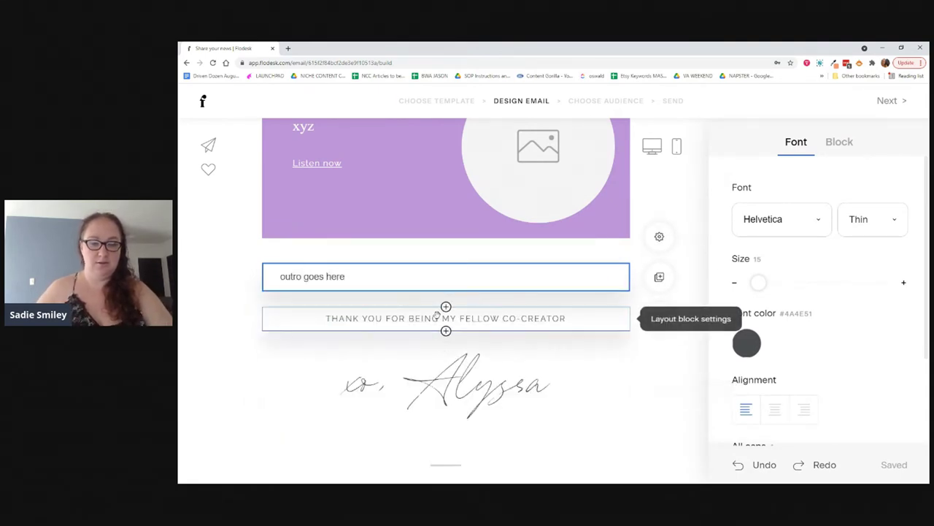
{"action": "triple_click", "coordinate": [442, 386]}
{"action": "type", "text": "Sadie"}
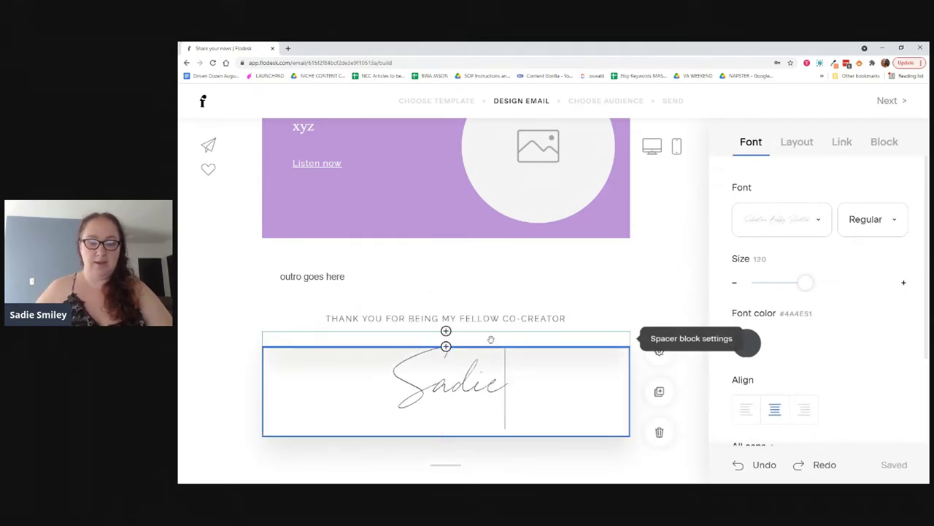
- Duplicate the outro block and move the copy up under the opening heading
{"action": "left_click", "coordinate": [463, 283]}
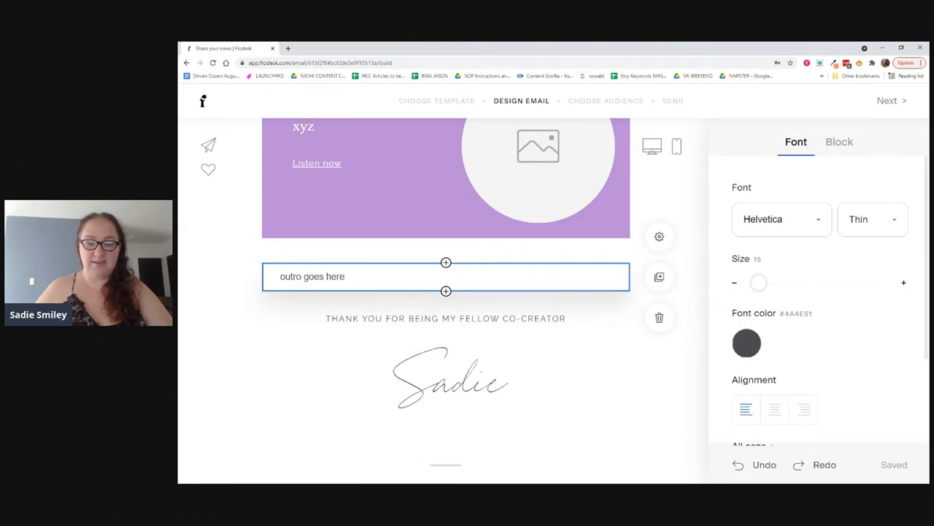
{"action": "left_click", "coordinate": [659, 278]}
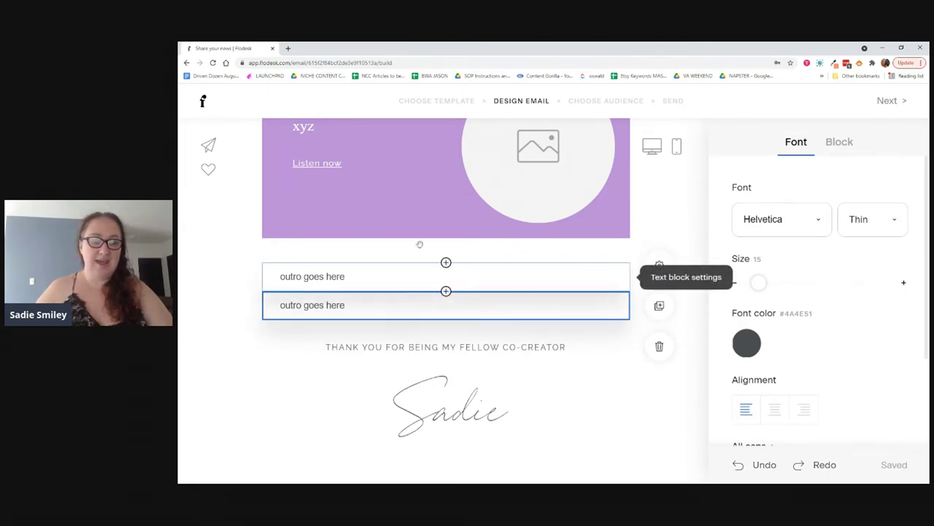
{"action": "left_click_drag", "start_coordinate": [418, 271], "coordinate": [378, 382]}
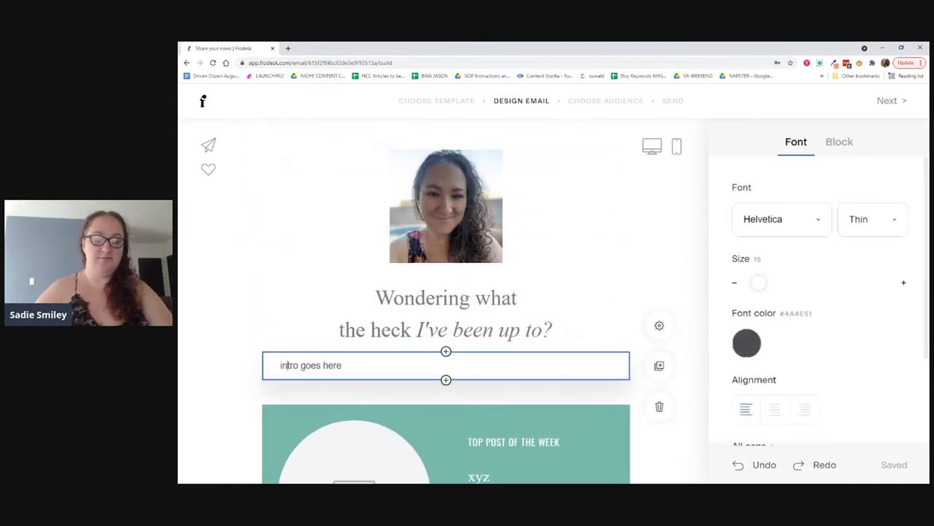
- Replace both headline lines with new text starting 'catch'
{"action": "left_click", "coordinate": [404, 303]}
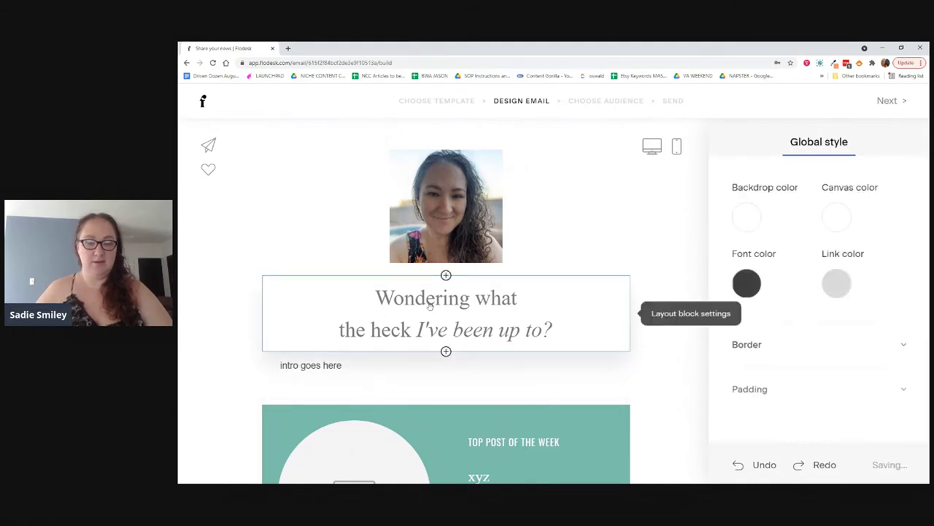
{"action": "left_click", "coordinate": [387, 301]}
{"action": "left_click_drag", "start_coordinate": [376, 292], "coordinate": [552, 332]}
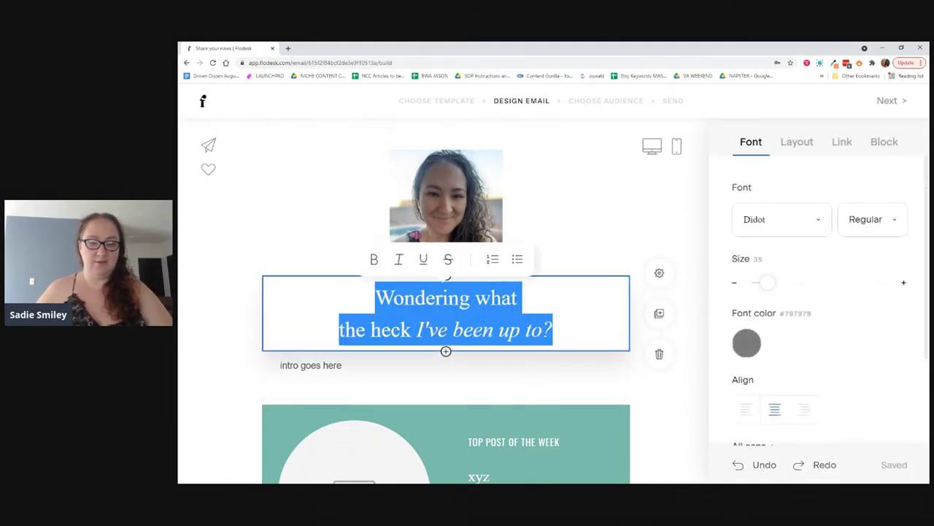
{"action": "type", "text": "catchy headline oh yeahhh"}
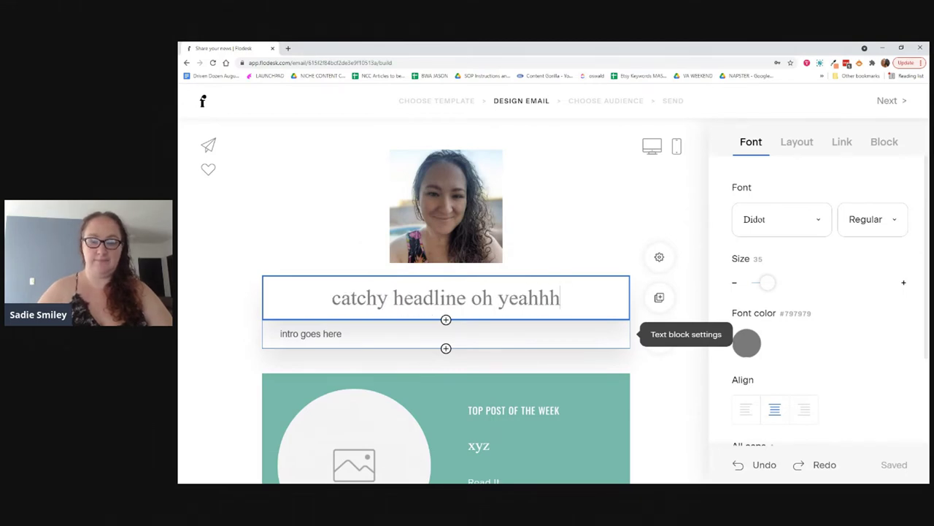
- Replace the co-creator thank-you line with 'THANKS FOR BEING AWESOME, SEE YA NEXT WEEK!'
{"action": "scroll", "coordinate": [557, 331], "scroll_direction": "down", "scroll_amount": 8}
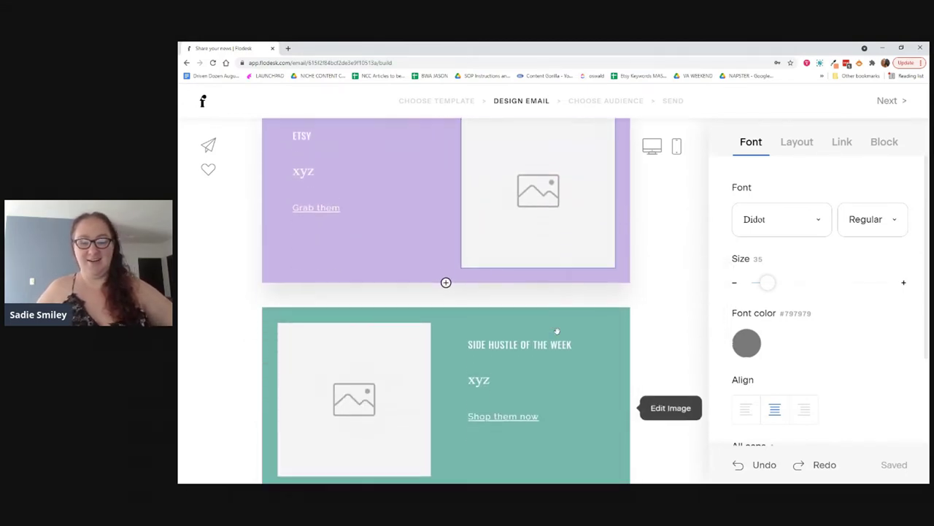
{"action": "scroll", "coordinate": [557, 331], "scroll_direction": "down", "scroll_amount": 5}
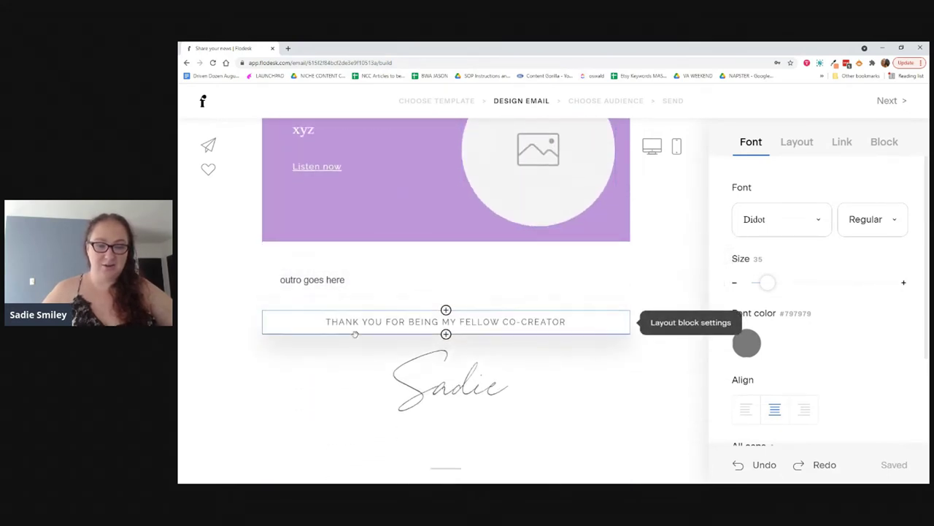
{"action": "scroll", "coordinate": [379, 276], "scroll_direction": "down", "scroll_amount": 1}
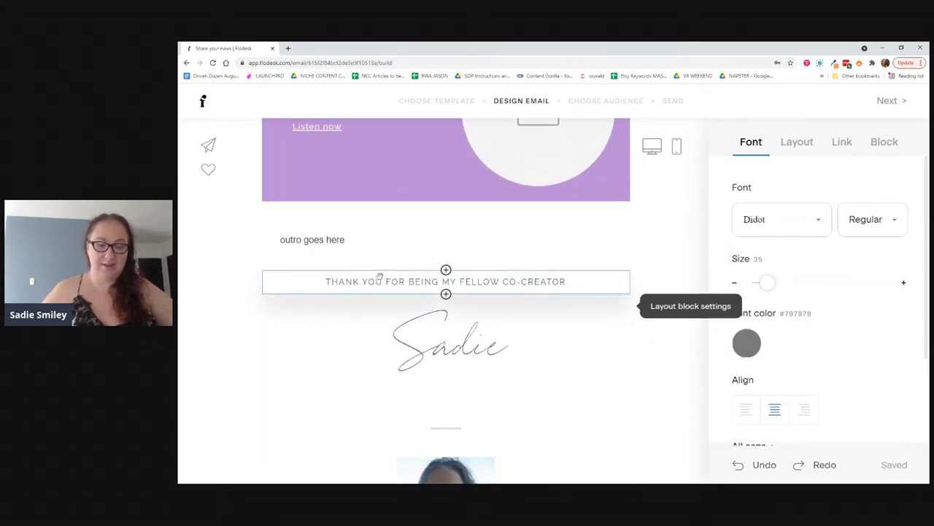
{"action": "double_click", "coordinate": [421, 281]}
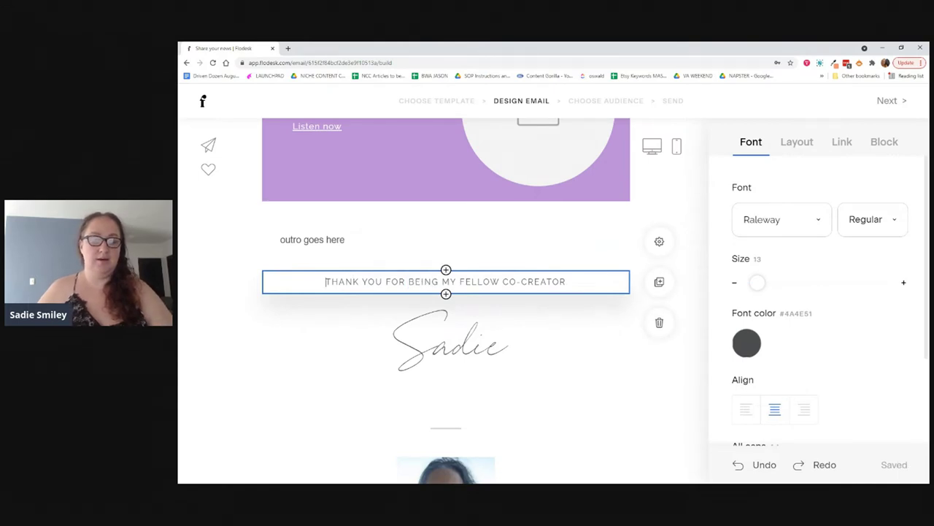
{"action": "left_click_drag", "start_coordinate": [326, 282], "coordinate": [566, 281]}
{"action": "type", "text": "THANKS FOR BEING AWESOME, SEE"}
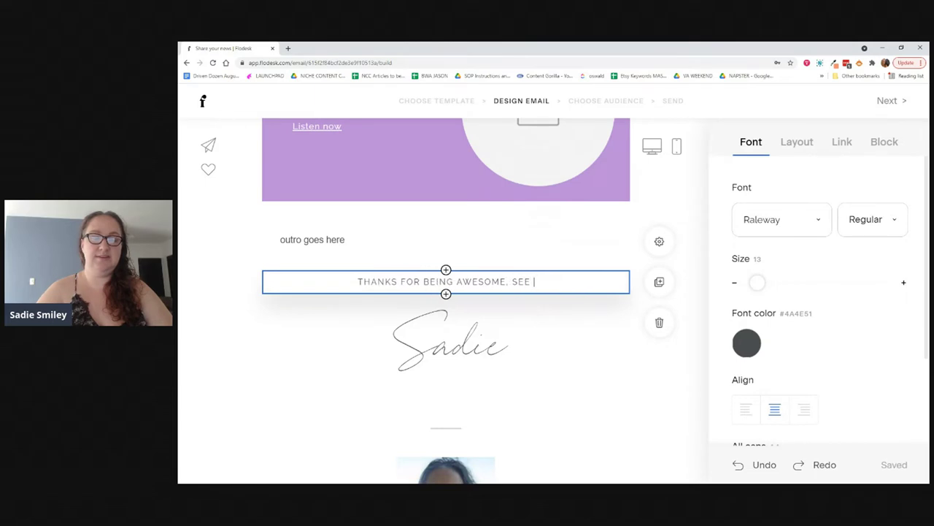
{"action": "type", "text": " YA NEXT WEEK!"}
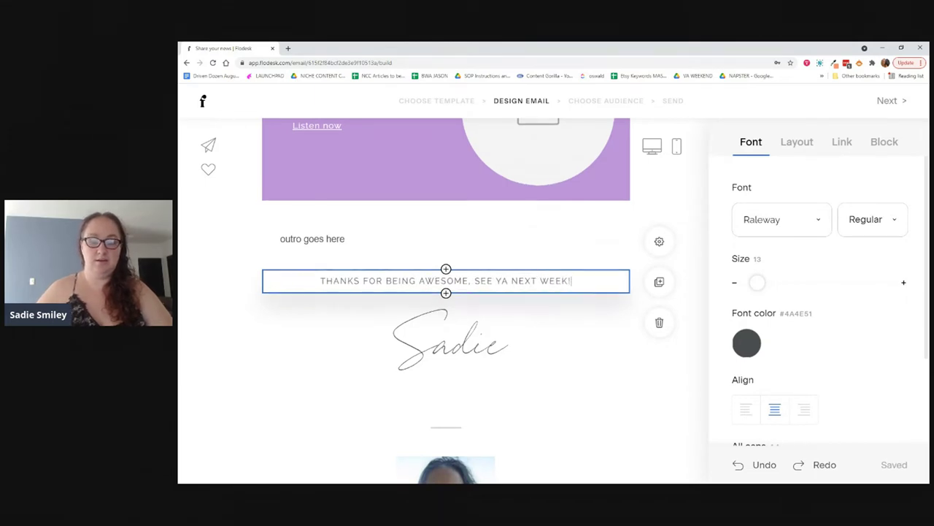
{"action": "scroll", "coordinate": [593, 238], "scroll_direction": "down", "scroll_amount": 3}
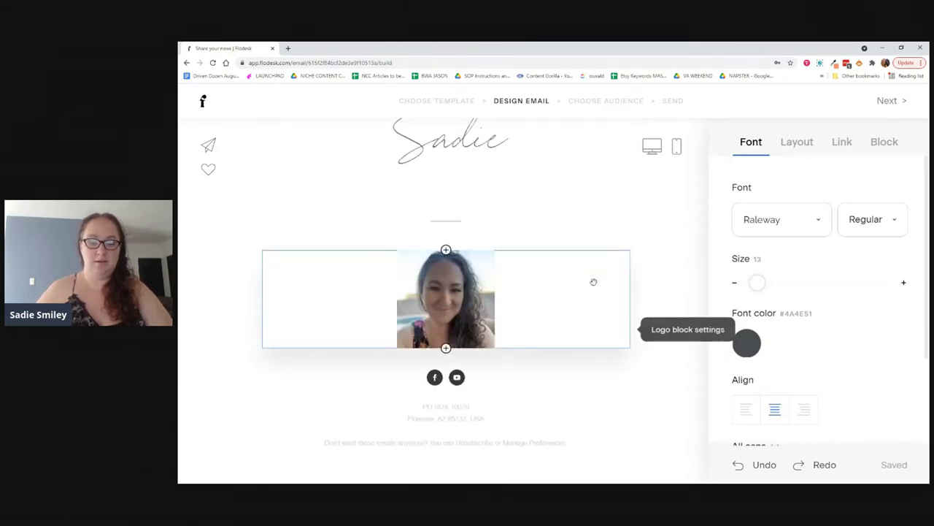
- Delete the spacer, divider and photo blocks under the signature
{"action": "left_click", "coordinate": [474, 208]}
{"action": "left_click", "coordinate": [659, 242]}
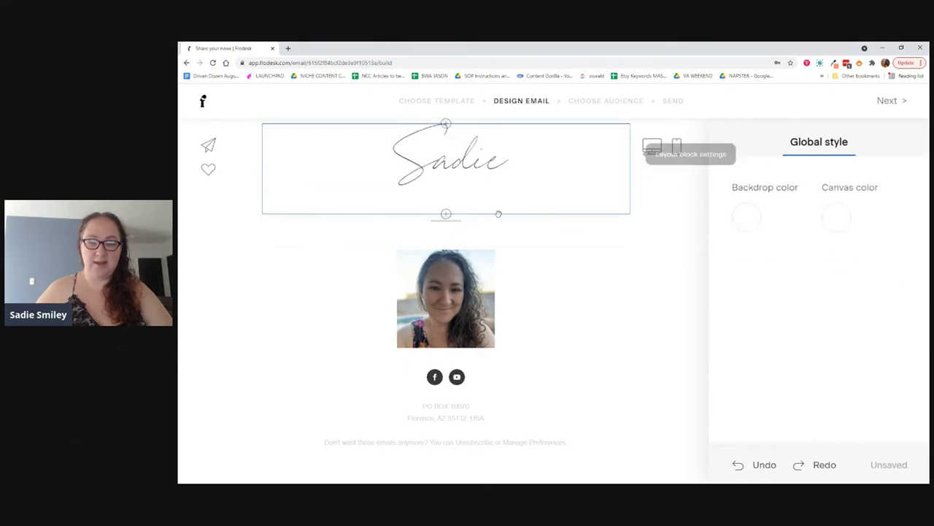
{"action": "left_click", "coordinate": [557, 217]}
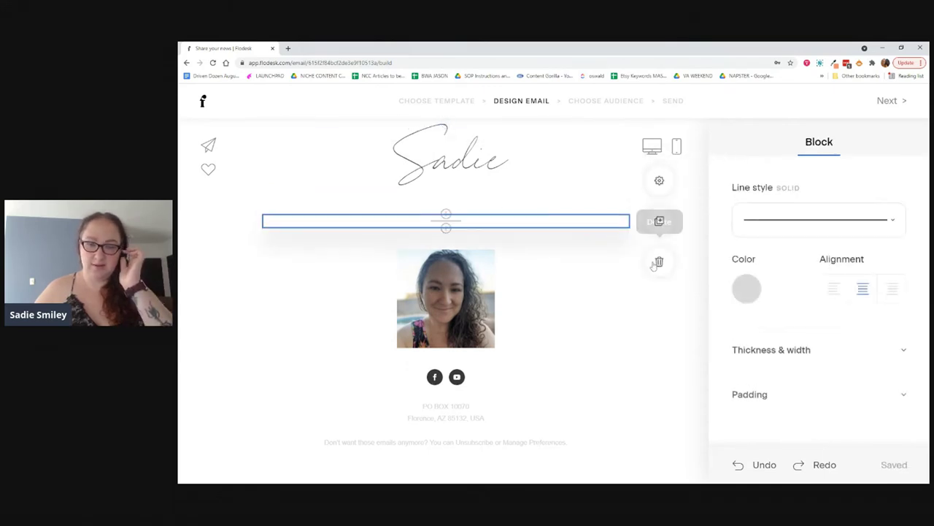
{"action": "left_click", "coordinate": [659, 261]}
{"action": "left_click", "coordinate": [620, 309]}
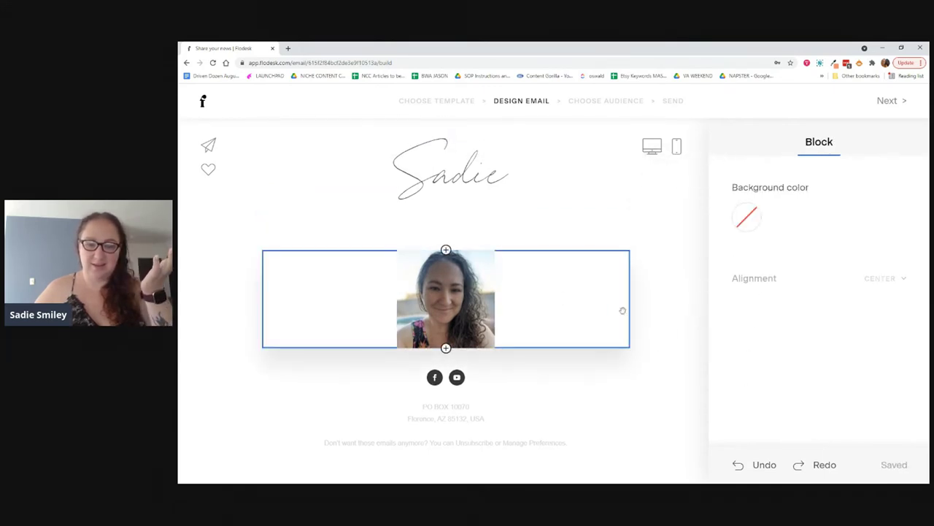
{"action": "left_click", "coordinate": [658, 339]}
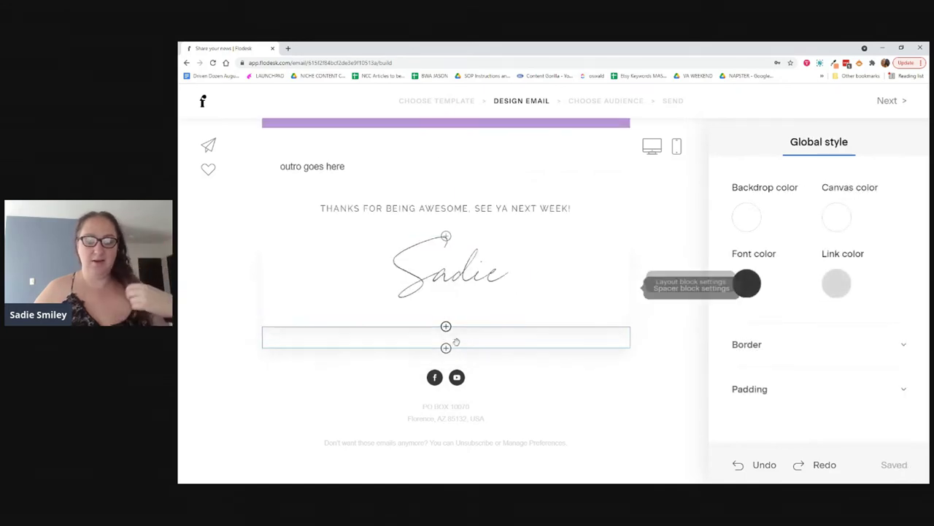
- Duplicate the 'outro goes here' text block and move the copy below the signature
{"action": "left_click", "coordinate": [446, 348]}
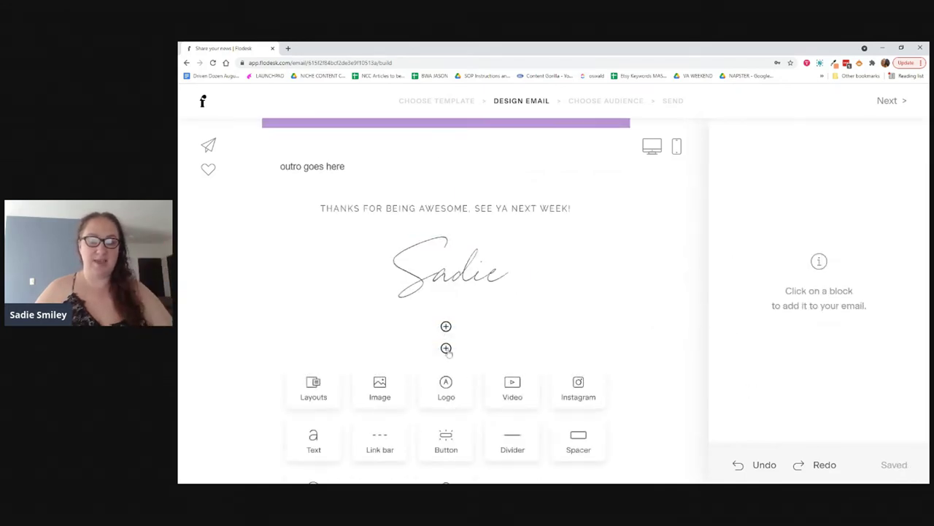
{"action": "left_click", "coordinate": [627, 310]}
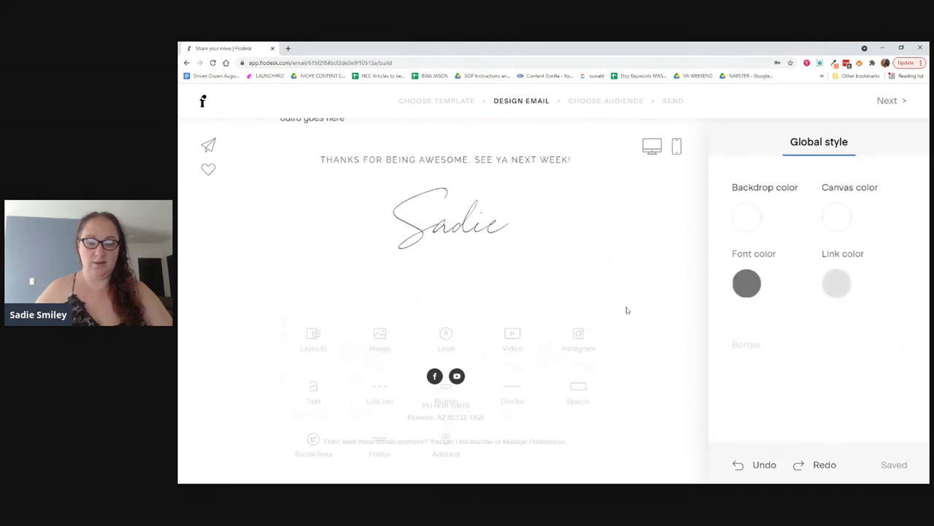
{"action": "scroll", "coordinate": [625, 309], "scroll_direction": "up", "scroll_amount": 3}
{"action": "left_click", "coordinate": [450, 258]}
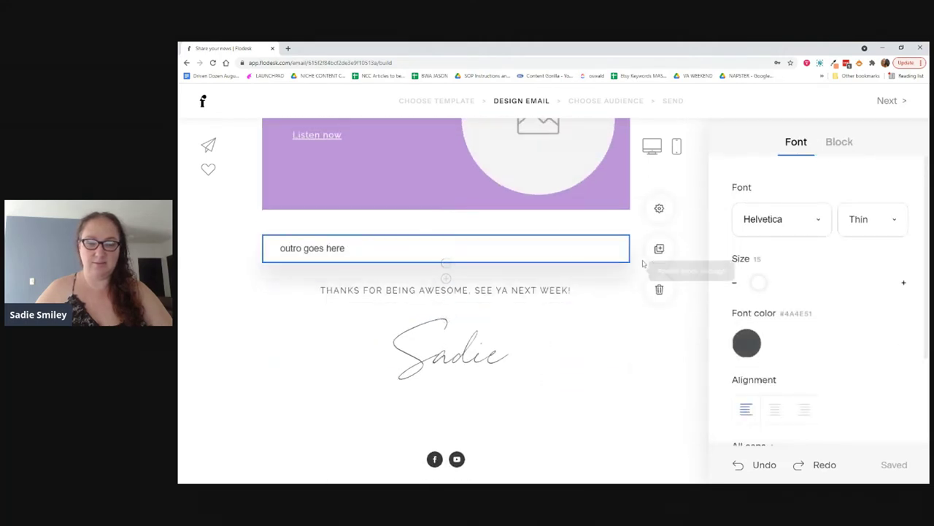
{"action": "left_click", "coordinate": [659, 248]}
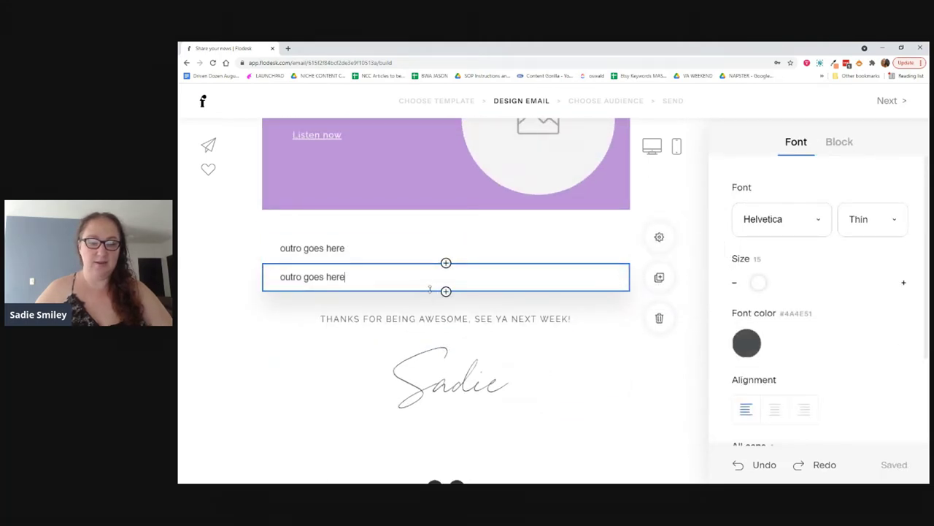
{"action": "mouse_move", "coordinate": [354, 267]}
{"action": "left_mouse_down"}
{"action": "mouse_move", "coordinate": [344, 389]}
{"action": "mouse_move", "coordinate": [353, 339]}
{"action": "left_mouse_up"}
- Retype the copied text as 'P.S. – goes here' and make it italic
{"action": "scroll", "coordinate": [353, 339], "scroll_direction": "down", "scroll_amount": 2}
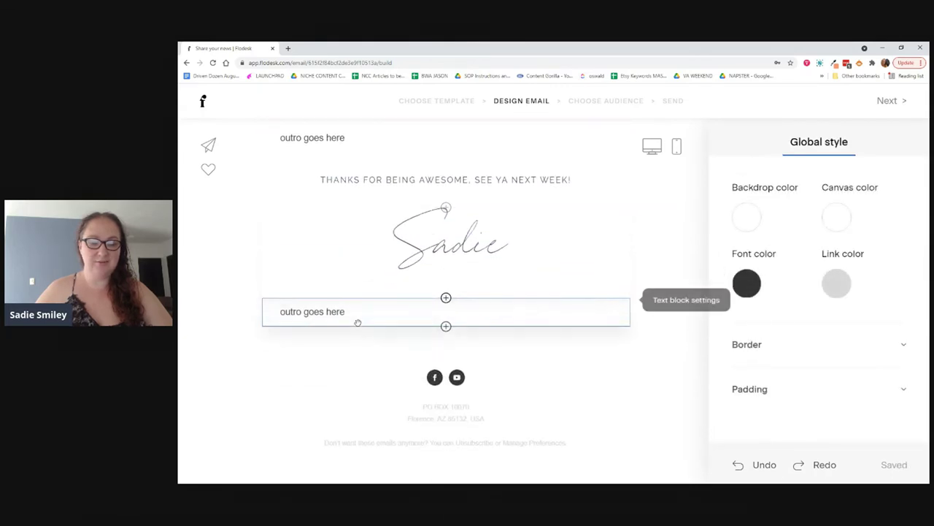
{"action": "left_click", "coordinate": [342, 319]}
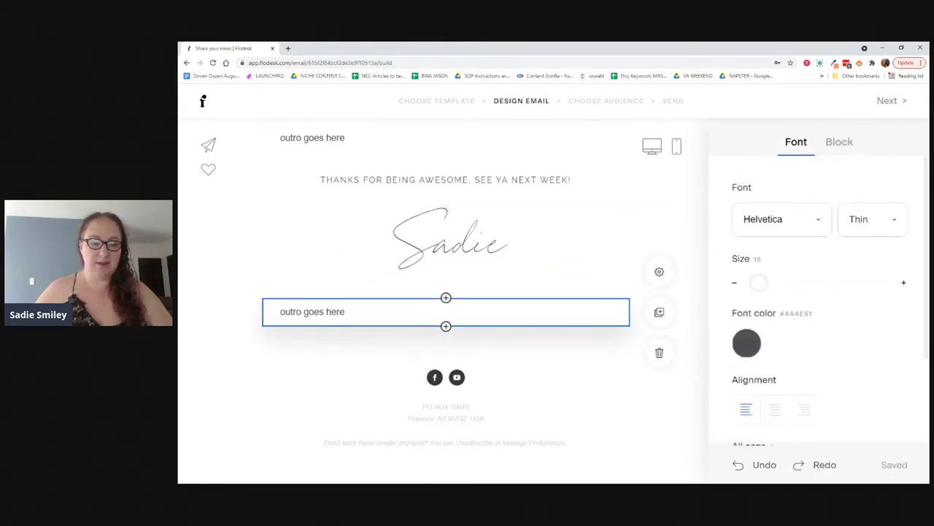
{"action": "triple_click", "coordinate": [342, 318]}
{"action": "type", "text": "P.S."}
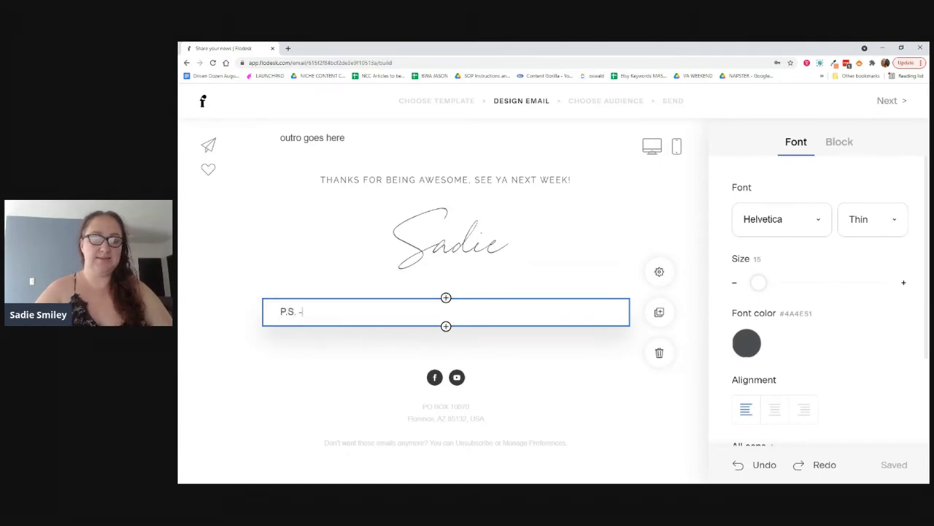
{"action": "type", "text": " – goes here"}
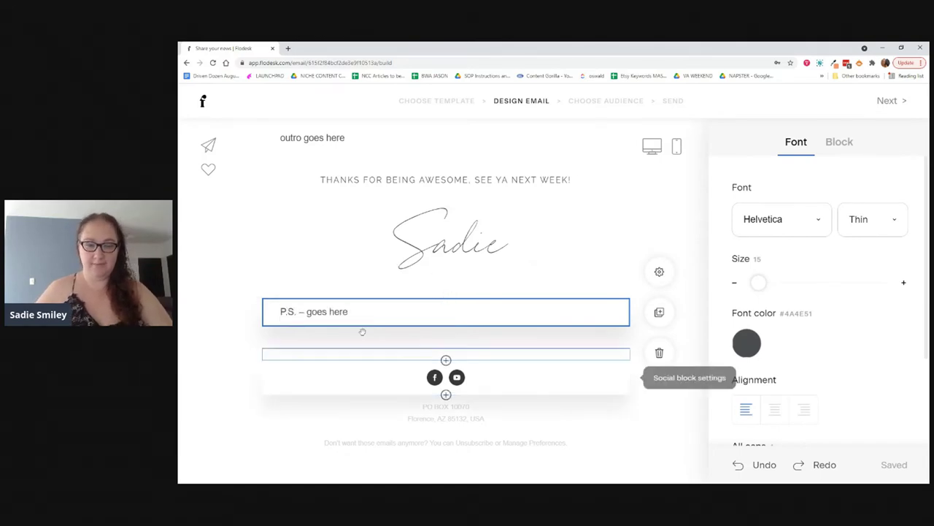
{"action": "left_click_drag", "start_coordinate": [350, 312], "coordinate": [273, 310]}
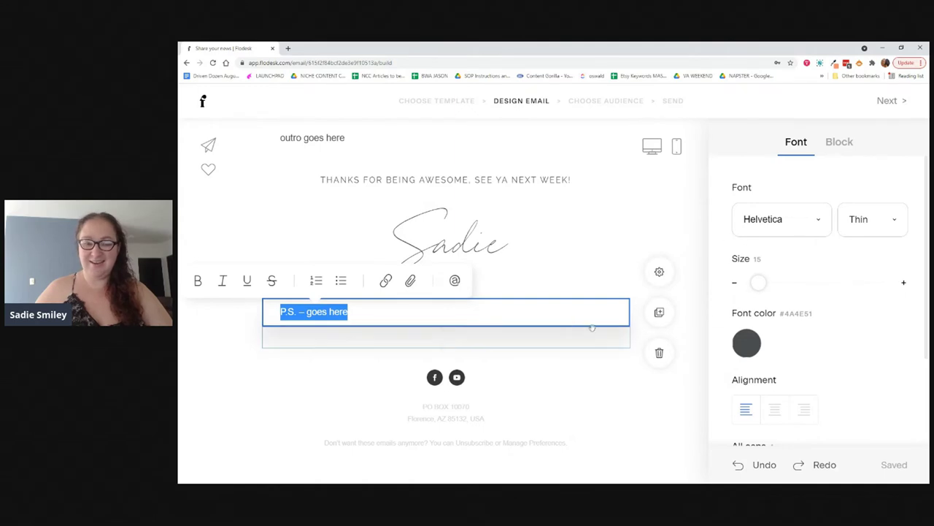
{"action": "left_click", "coordinate": [224, 282]}
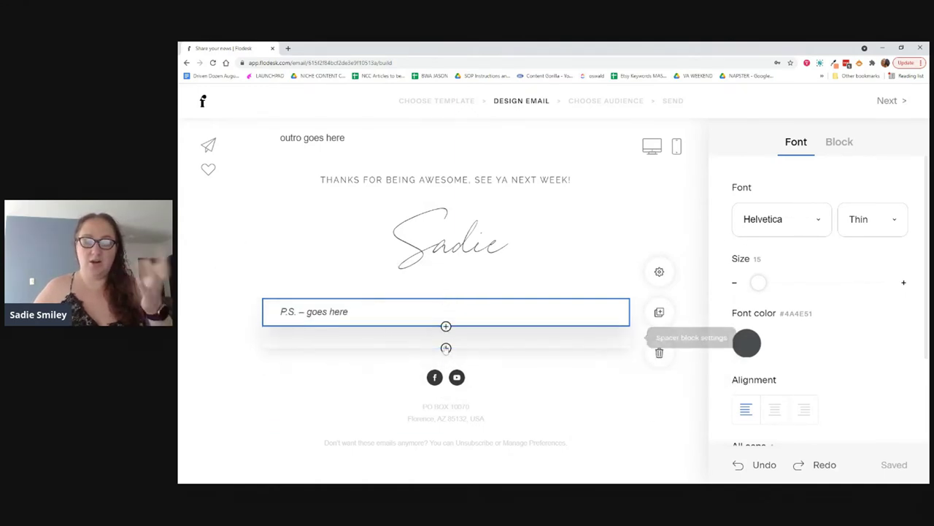
- Add and remove a spacer, then move a spacer up below the THANKS line
{"action": "left_click", "coordinate": [445, 347]}
{"action": "left_click", "coordinate": [578, 314]}
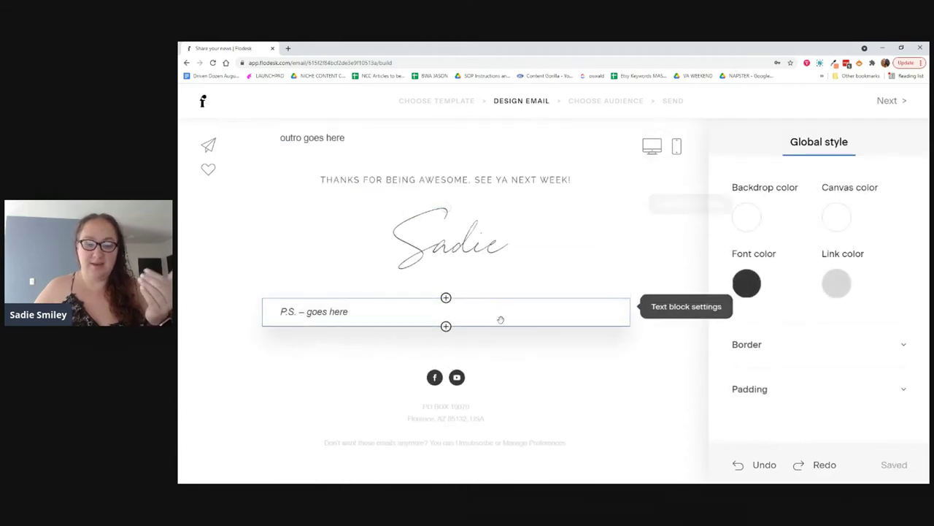
{"action": "left_click", "coordinate": [596, 340]}
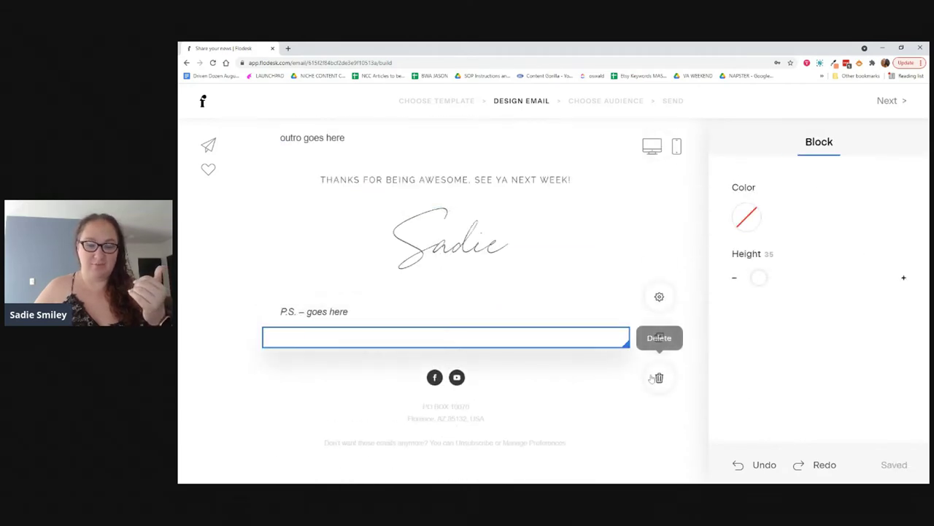
{"action": "left_click", "coordinate": [660, 338]}
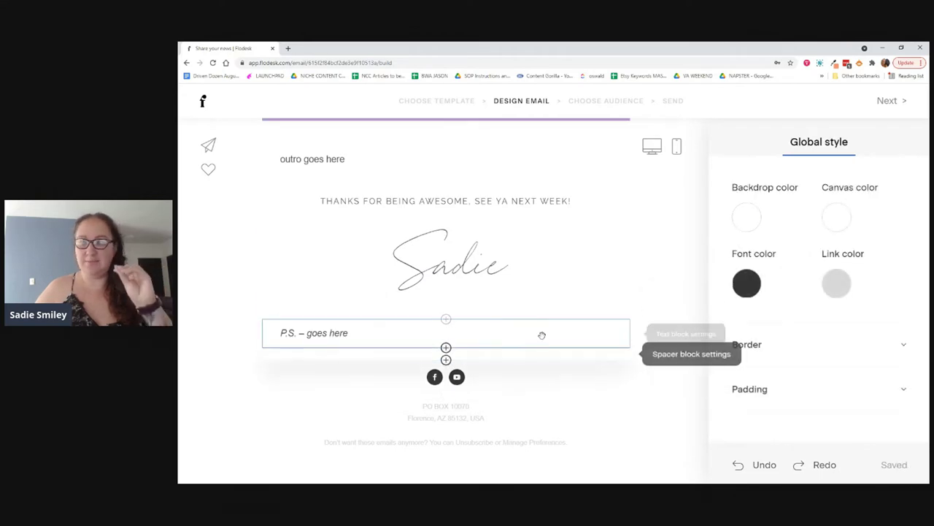
{"action": "scroll", "coordinate": [539, 314], "scroll_direction": "up", "scroll_amount": 10}
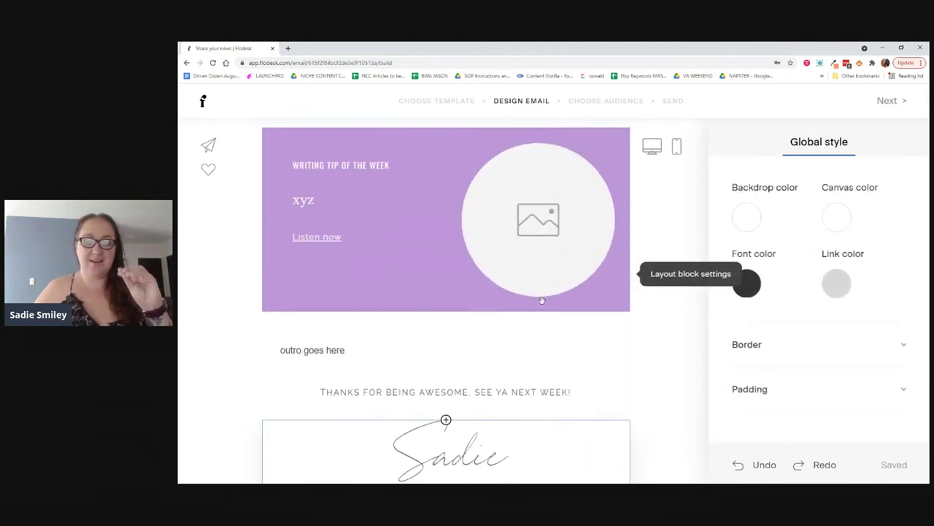
{"action": "scroll", "coordinate": [541, 300], "scroll_direction": "up", "scroll_amount": 4}
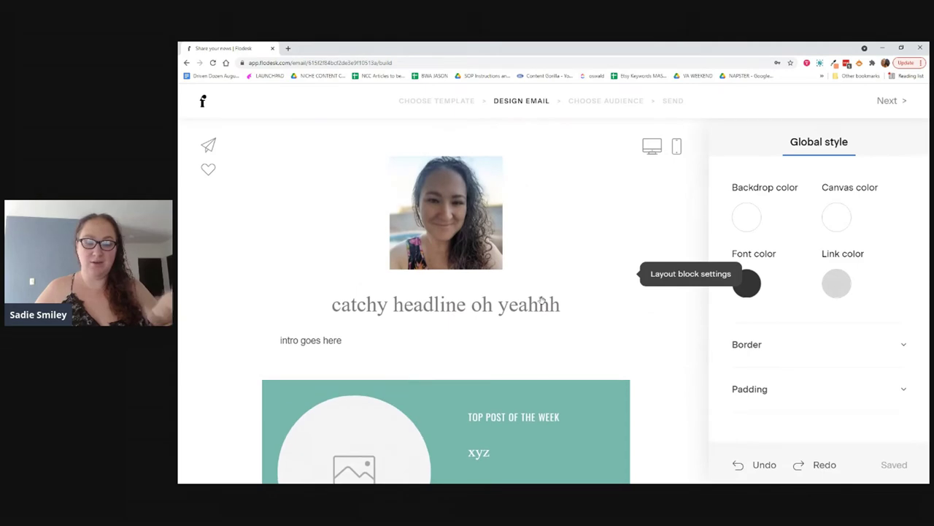
{"action": "scroll", "coordinate": [542, 300], "scroll_direction": "down", "scroll_amount": 12}
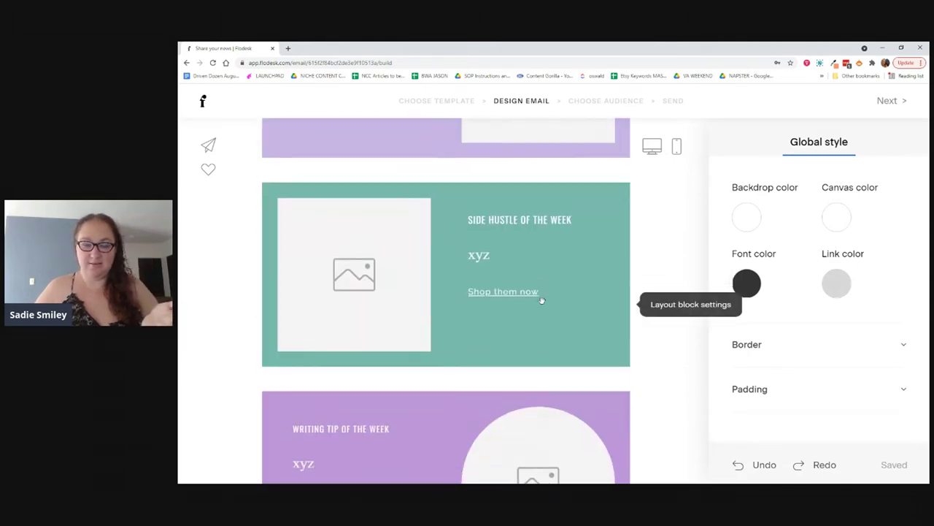
{"action": "scroll", "coordinate": [542, 300], "scroll_direction": "down", "scroll_amount": 1}
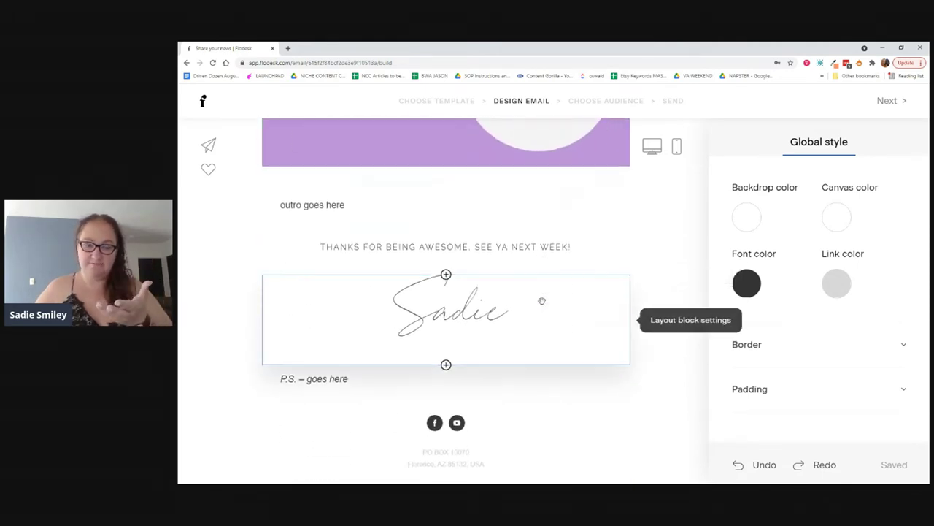
{"action": "scroll", "coordinate": [542, 300], "scroll_direction": "down", "scroll_amount": 2}
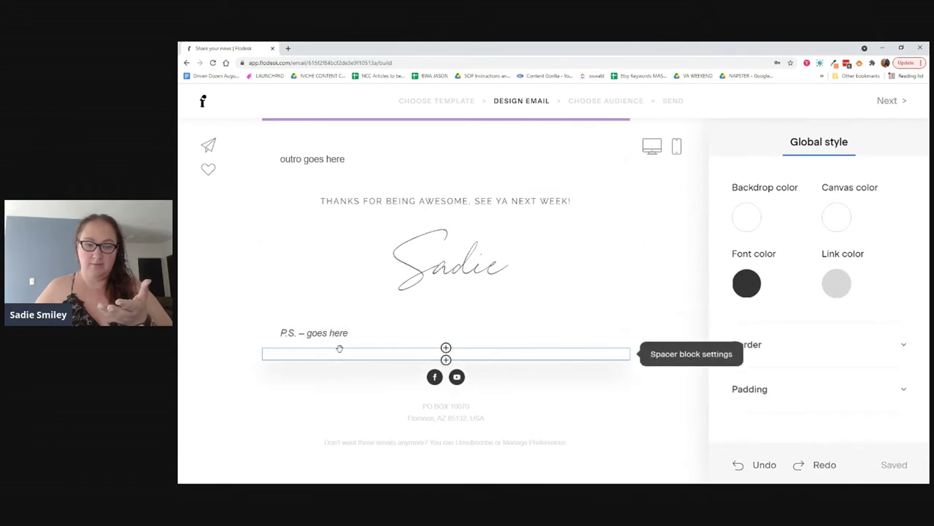
{"action": "mouse_move", "coordinate": [340, 349]}
{"action": "left_mouse_down"}
{"action": "mouse_move", "coordinate": [344, 332]}
{"action": "mouse_move", "coordinate": [438, 277]}
{"action": "mouse_move", "coordinate": [474, 218]}
{"action": "mouse_move", "coordinate": [519, 199]}
{"action": "mouse_move", "coordinate": [363, 202]}
{"action": "left_mouse_up"}
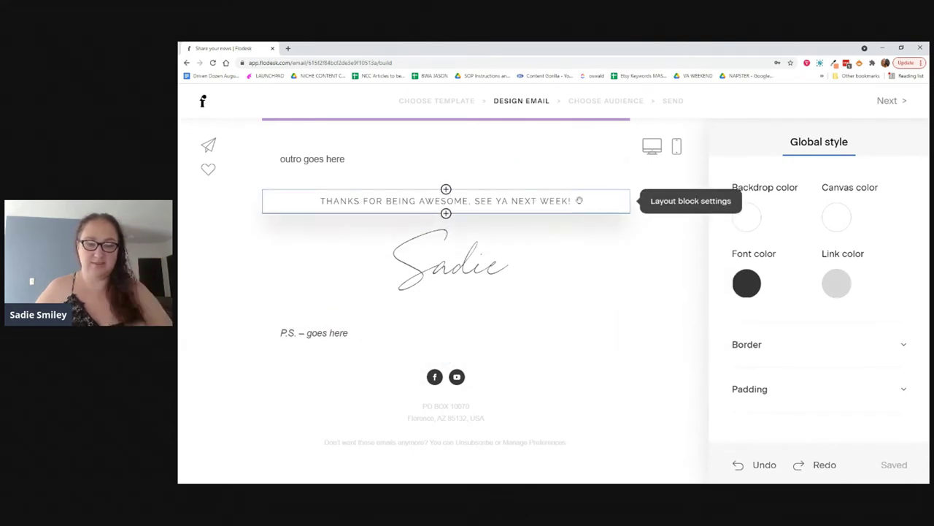
- Add a 'MISS ME? JOIN MY BLOGGING FACEBOOK GROUP!' line after the THANKS line
{"action": "left_click", "coordinate": [575, 202]}
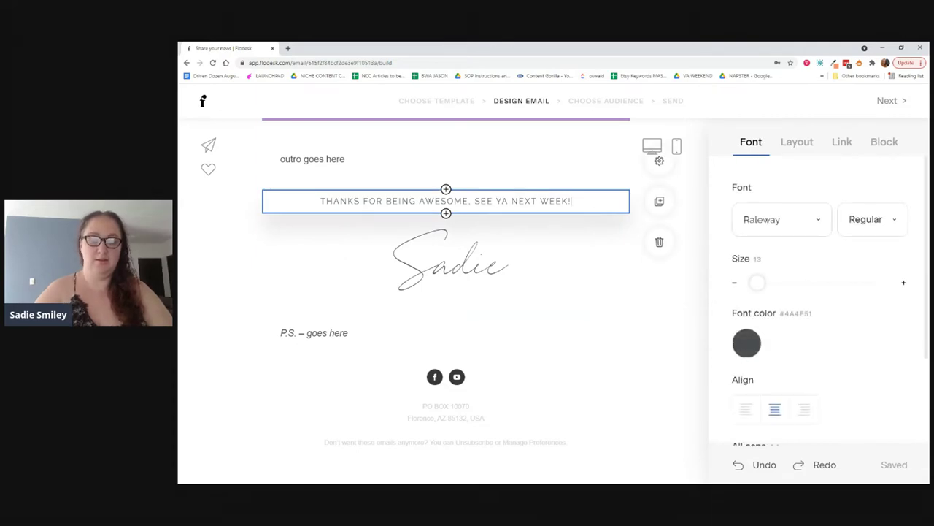
{"action": "type", "text": "MISS ME? JOIN MY FACEBOOK GROUP!"}
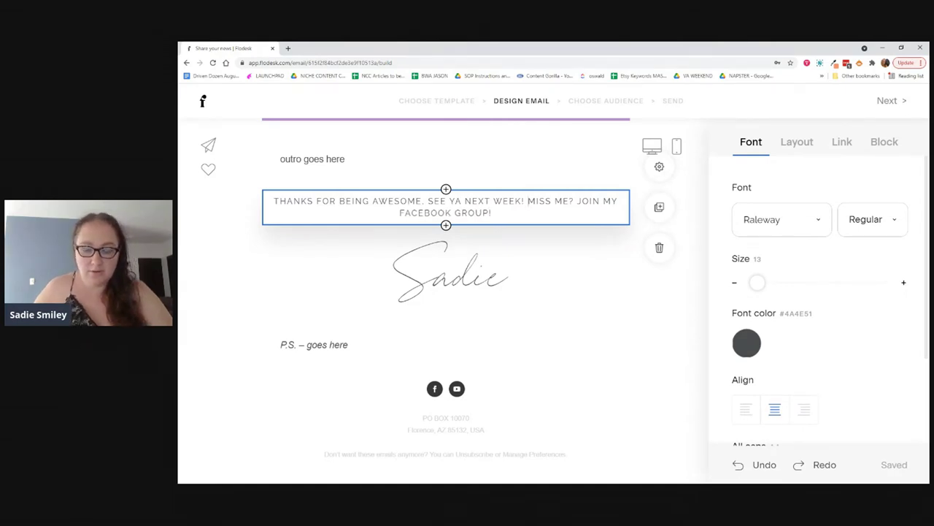
{"action": "key", "text": "Return"}
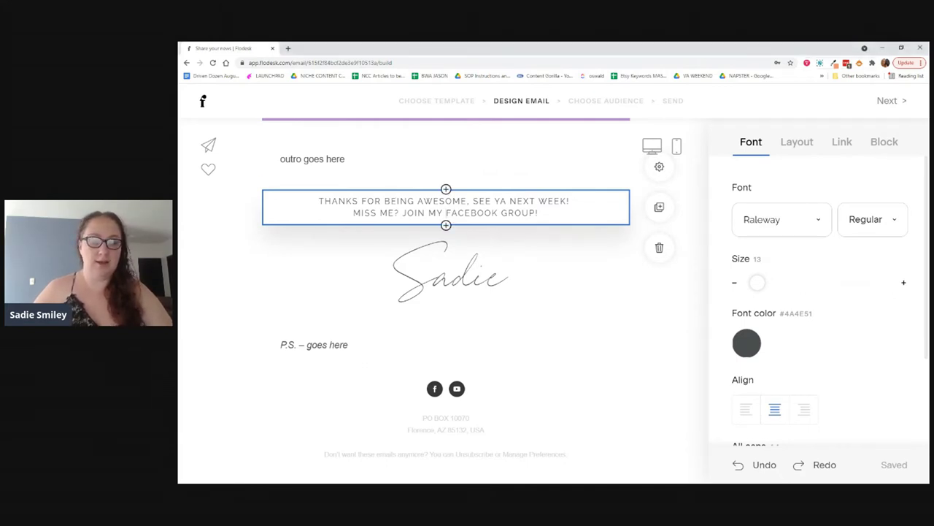
{"action": "type", "text": "BLOGGING"}
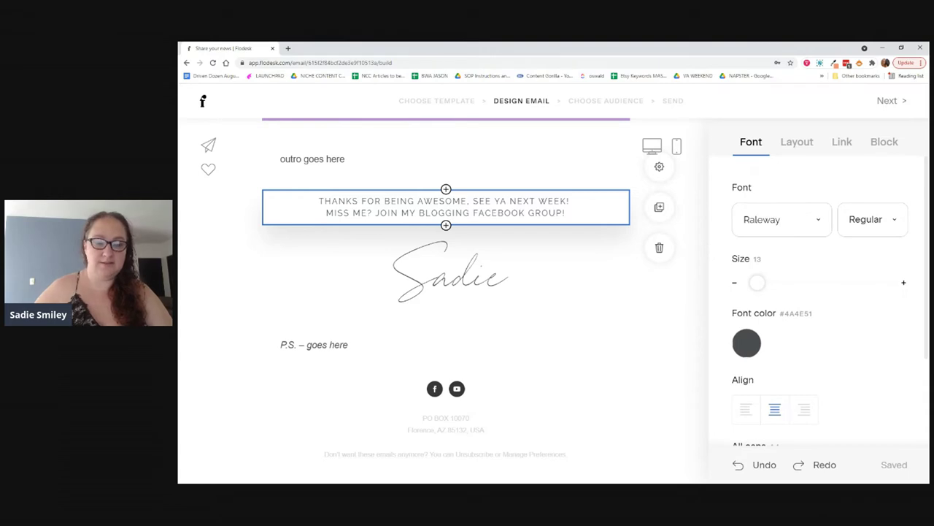
- Bold 'BLOGGING FACEBOOK GROUP', link it to the Facebook group URL, and go Next
{"action": "left_click_drag", "start_coordinate": [419, 212], "coordinate": [564, 212]}
{"action": "left_click", "coordinate": [418, 183]}
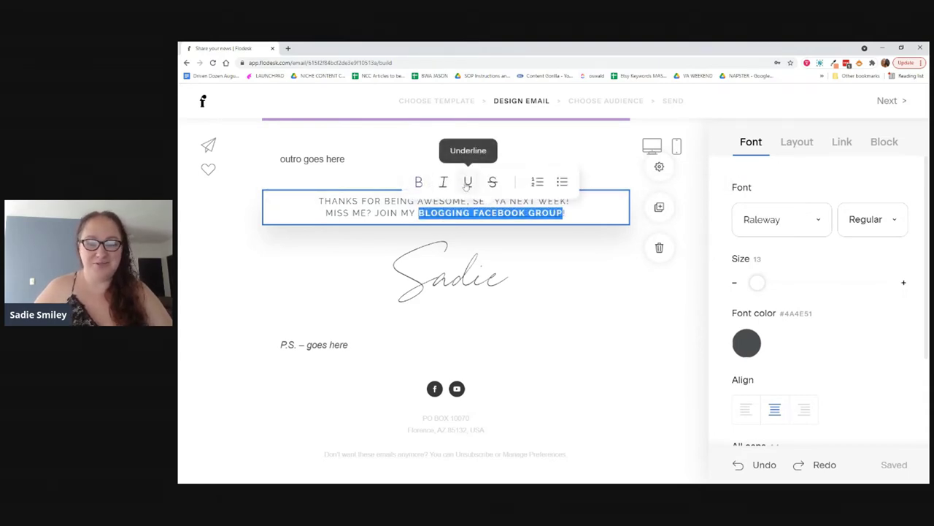
{"action": "left_click", "coordinate": [842, 142]}
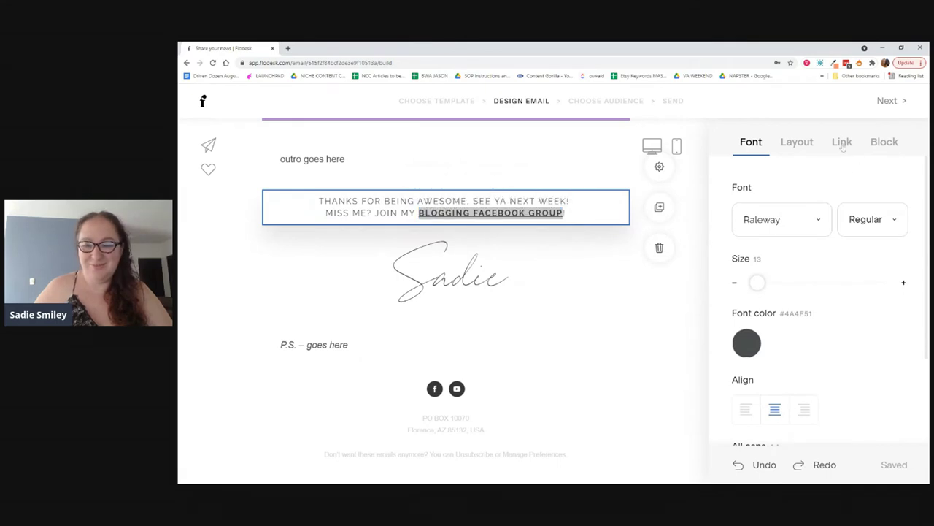
{"action": "key", "text": "ctrl+v"}
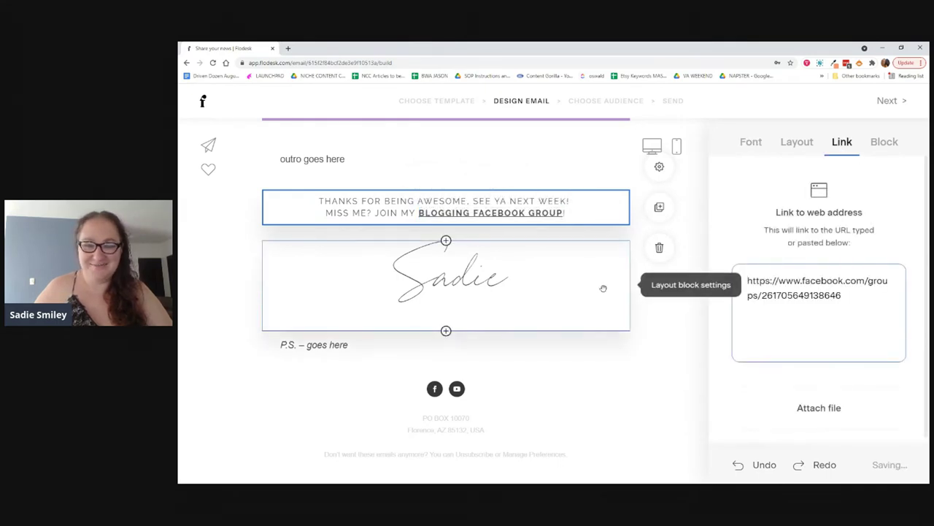
{"action": "left_click", "coordinate": [668, 323]}
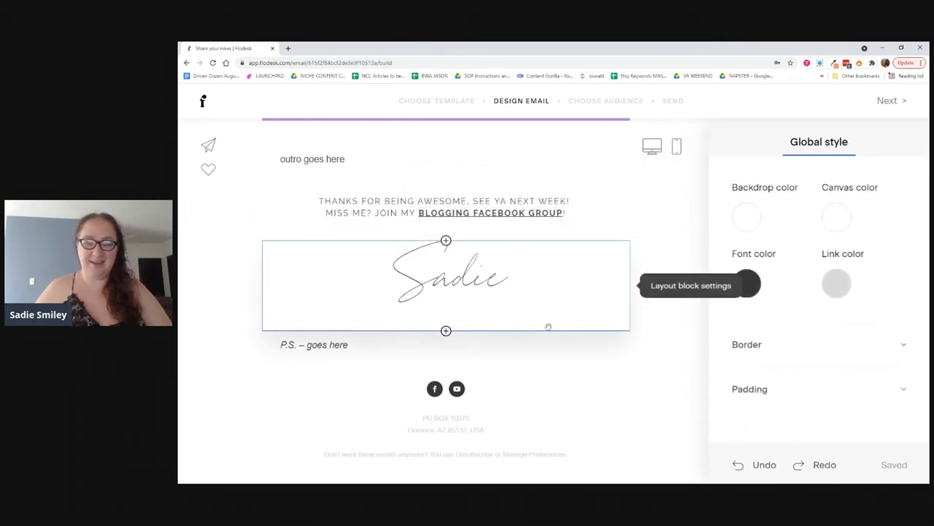
{"action": "left_click", "coordinate": [889, 102]}
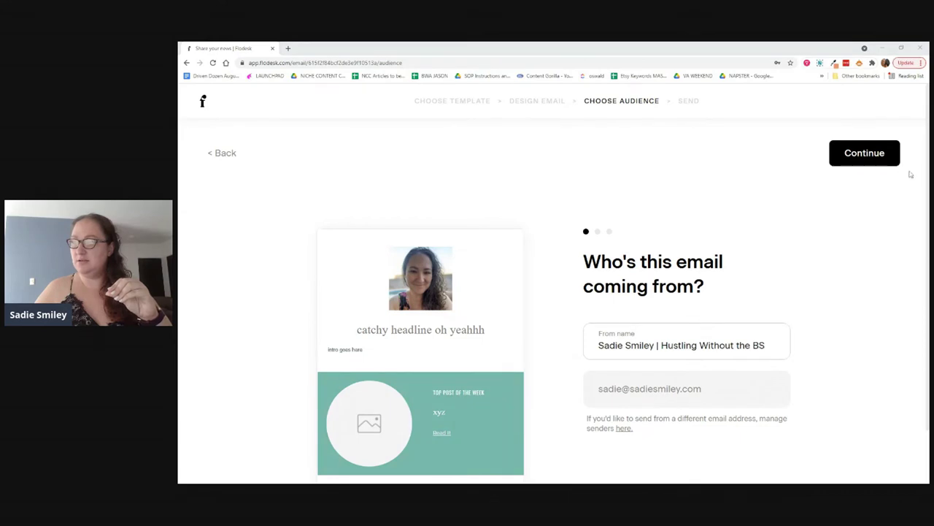
- Keep the existing sender name and confirm the sender details
{"action": "scroll", "coordinate": [577, 256], "scroll_direction": "down", "scroll_amount": 1}
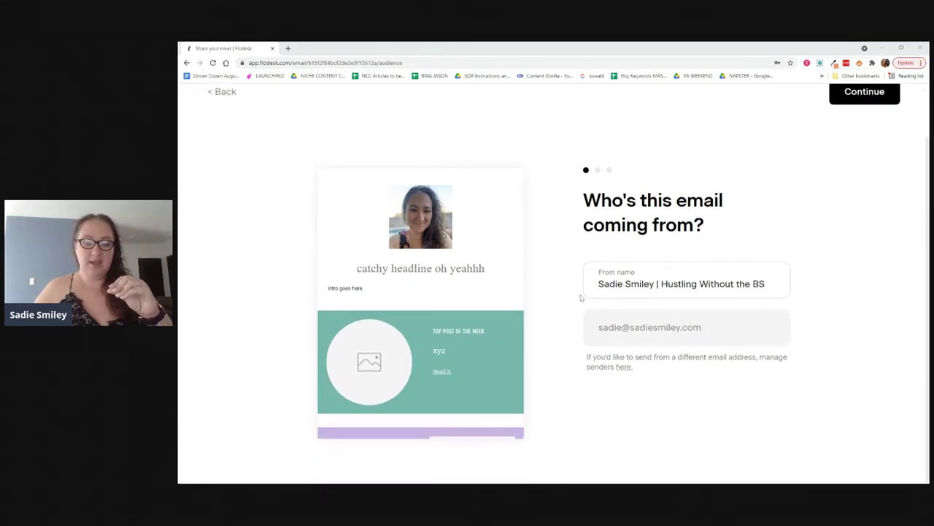
{"action": "left_click_drag", "start_coordinate": [598, 284], "coordinate": [766, 284]}
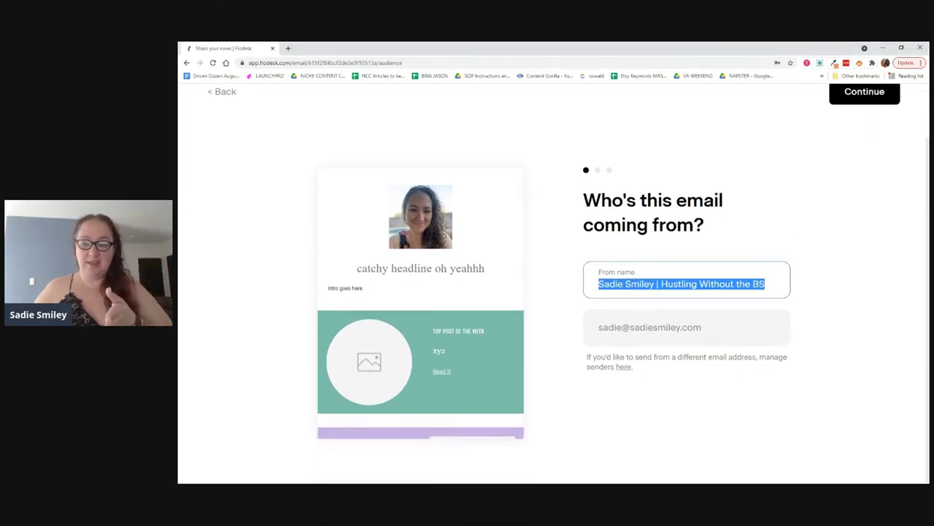
{"action": "left_click", "coordinate": [766, 284]}
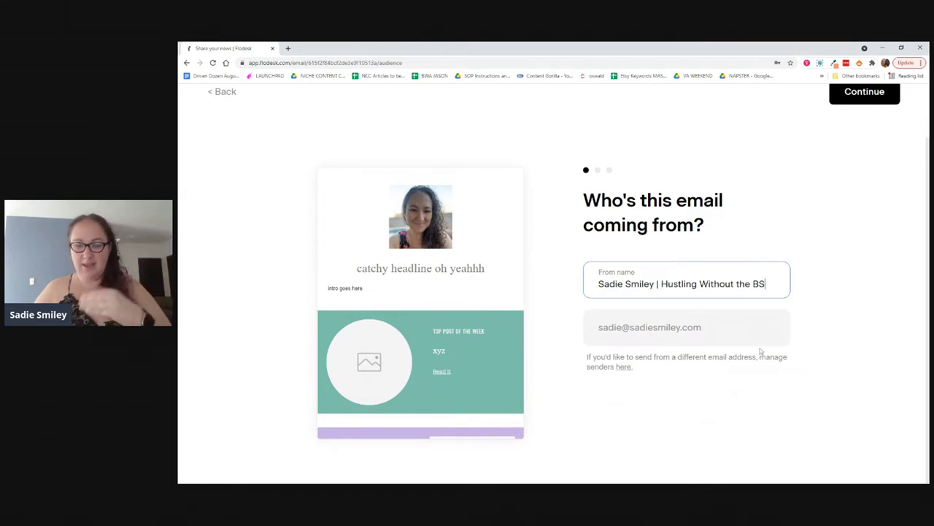
{"action": "left_click", "coordinate": [860, 93]}
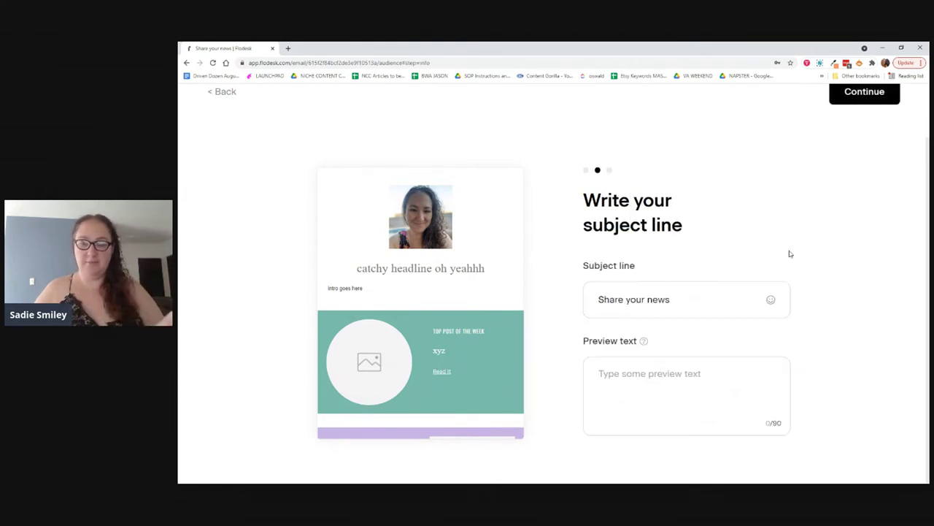
- Change the subject line from 'Share your news' to 'TEMPLATE' and continue
{"action": "left_click_drag", "start_coordinate": [670, 299], "coordinate": [599, 299]}
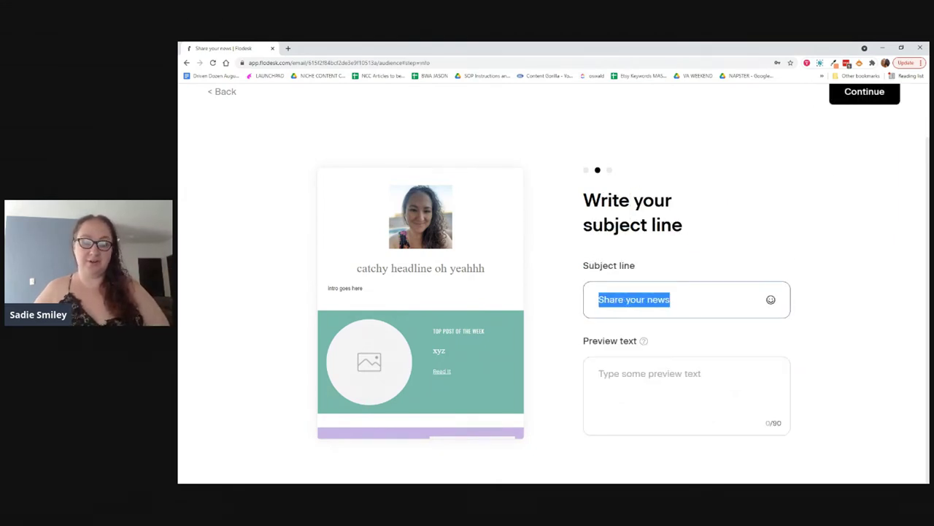
{"action": "type", "text": "TEMPLATE"}
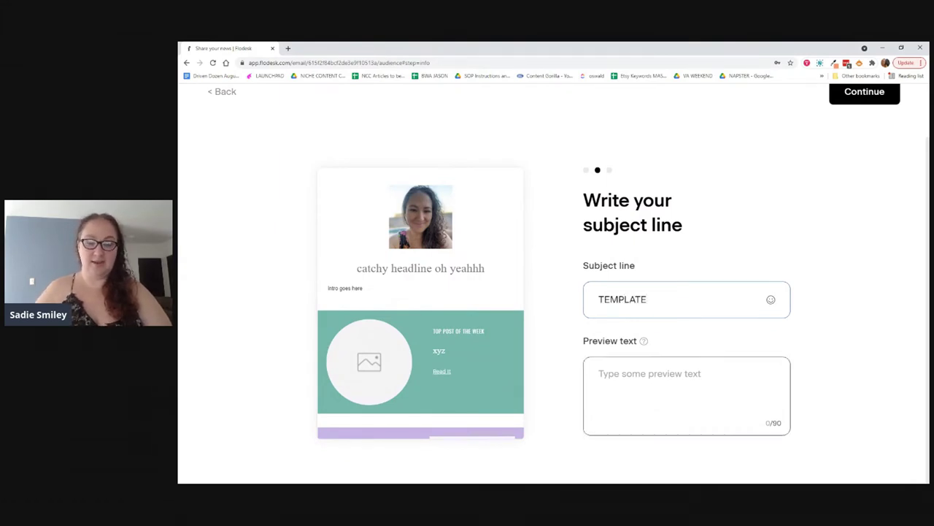
{"action": "key", "text": "Tab"}
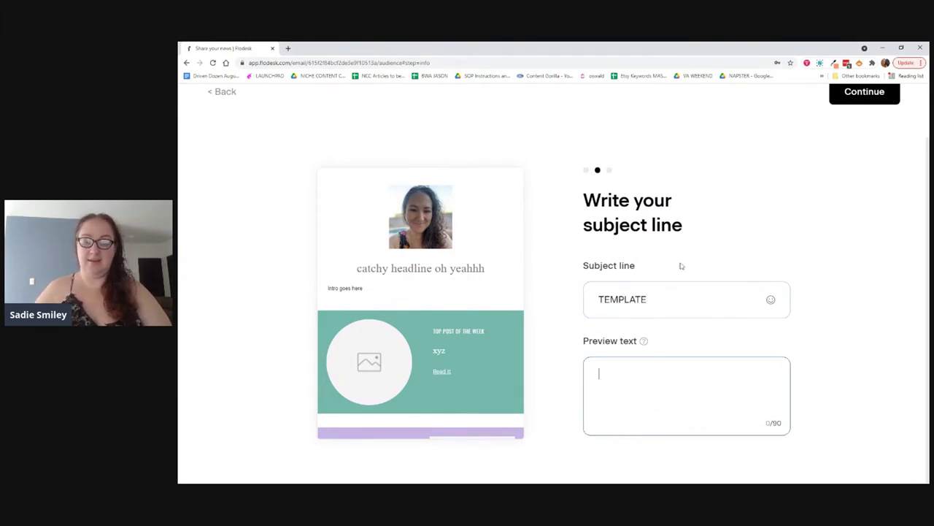
{"action": "left_click", "coordinate": [847, 94]}
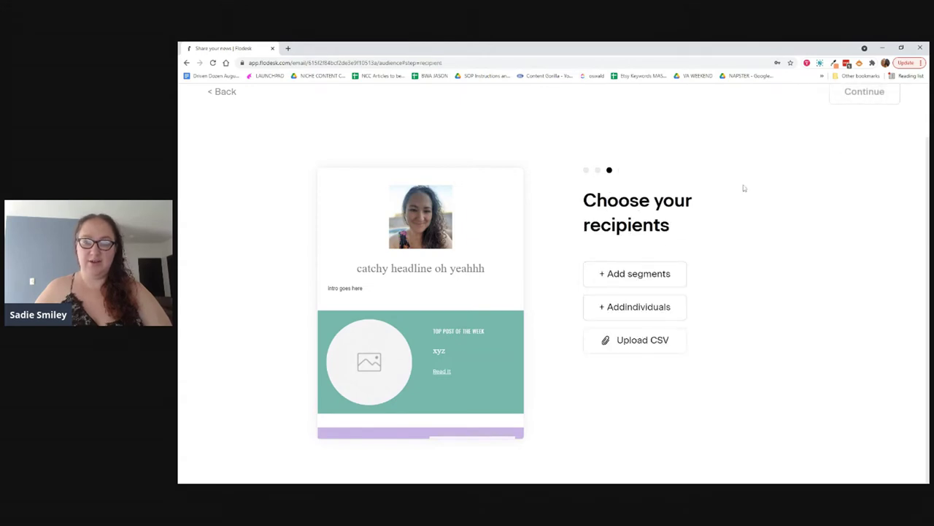
{"action": "scroll", "coordinate": [428, 297], "scroll_direction": "up", "scroll_amount": 2}
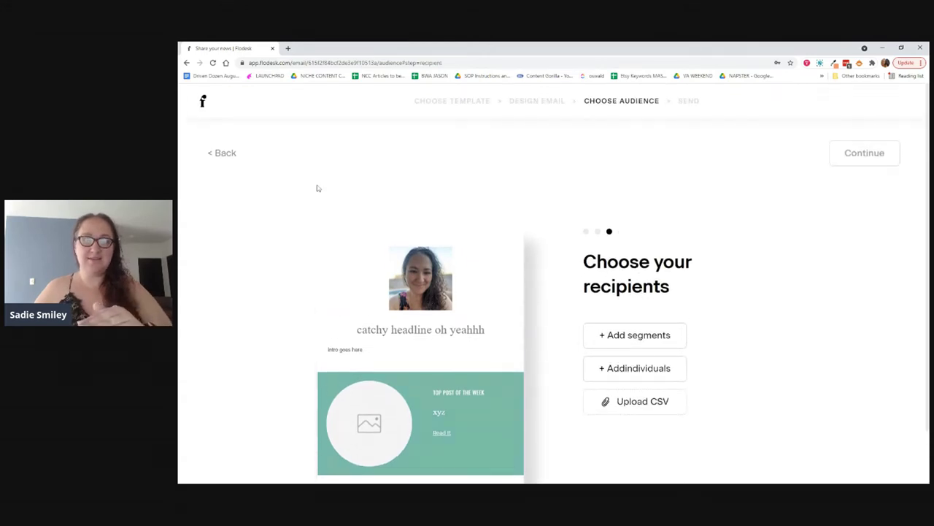
- Create a from-scratch workflow named 'Sample//YouTube' from the Workflows dashboard
{"action": "left_click", "coordinate": [203, 102]}
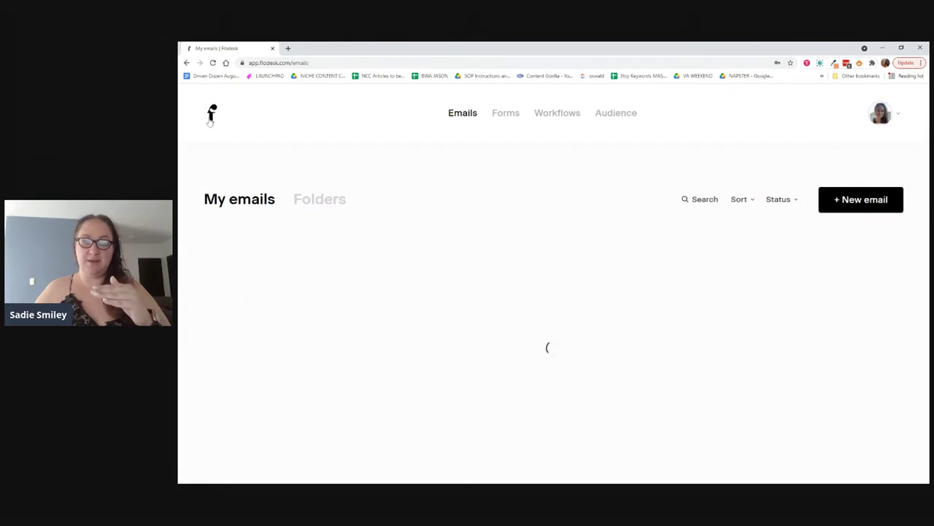
{"action": "mouse_move", "coordinate": [335, 373]}
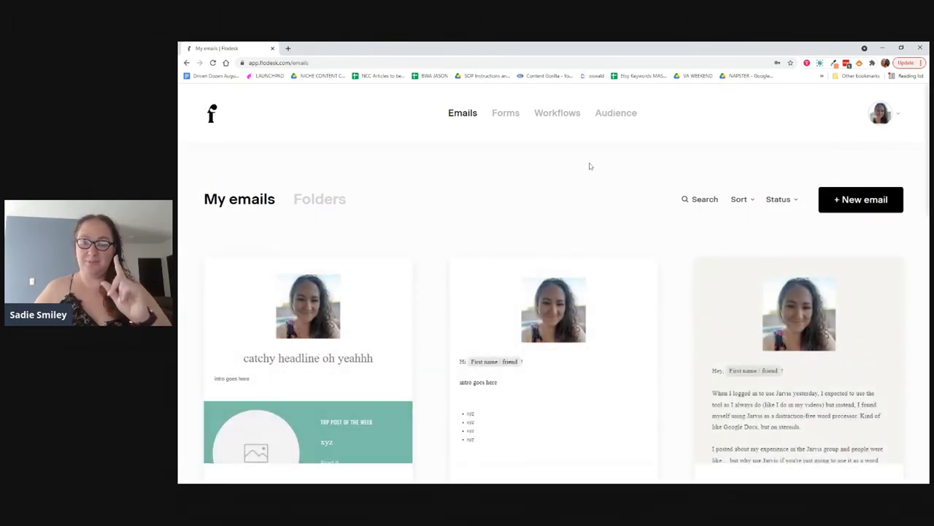
{"action": "left_click", "coordinate": [557, 114]}
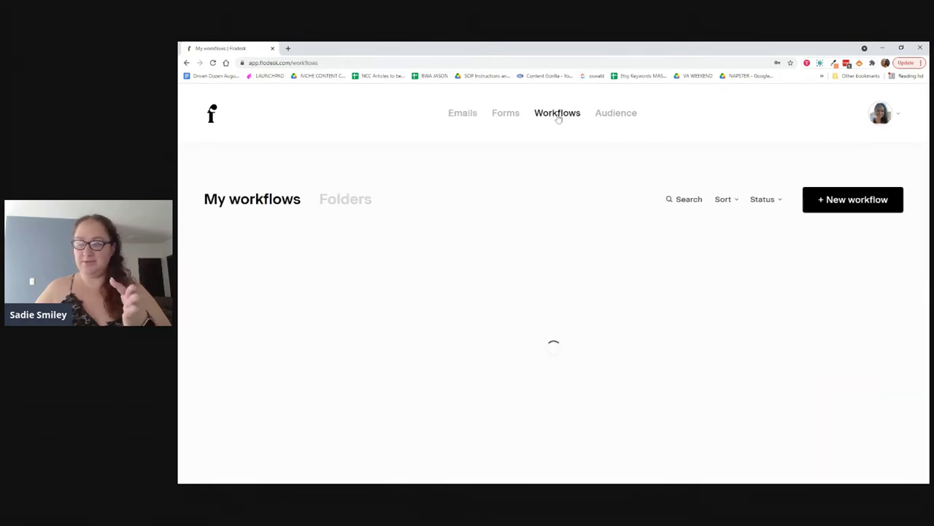
{"action": "left_click", "coordinate": [851, 202]}
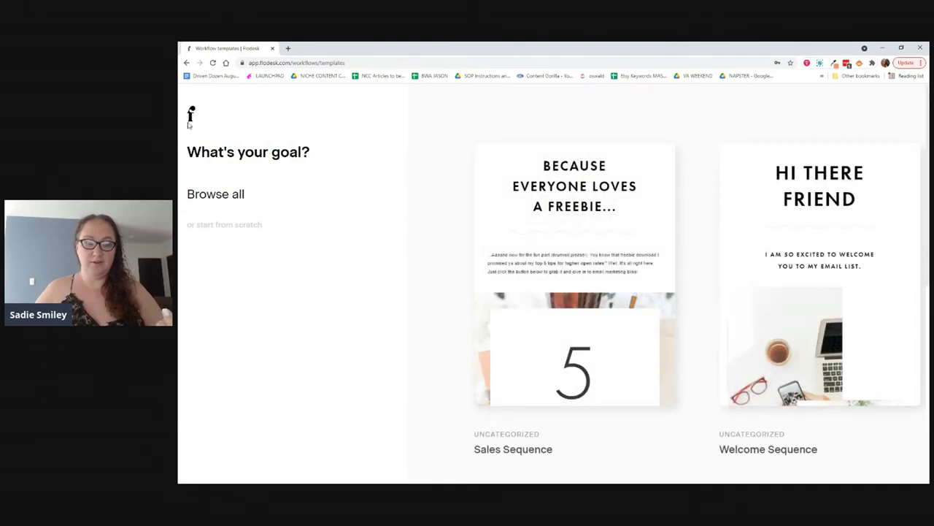
{"action": "left_click", "coordinate": [233, 225]}
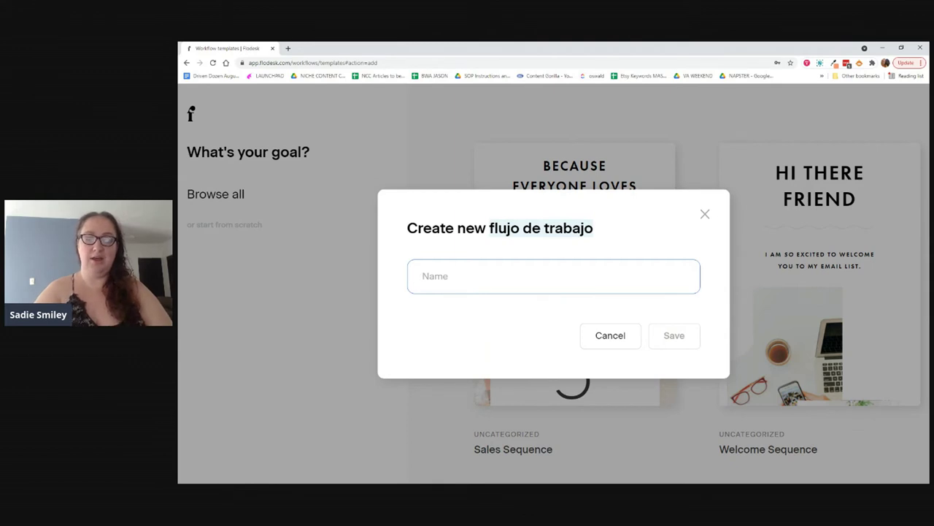
{"action": "type", "text": "Samp"}
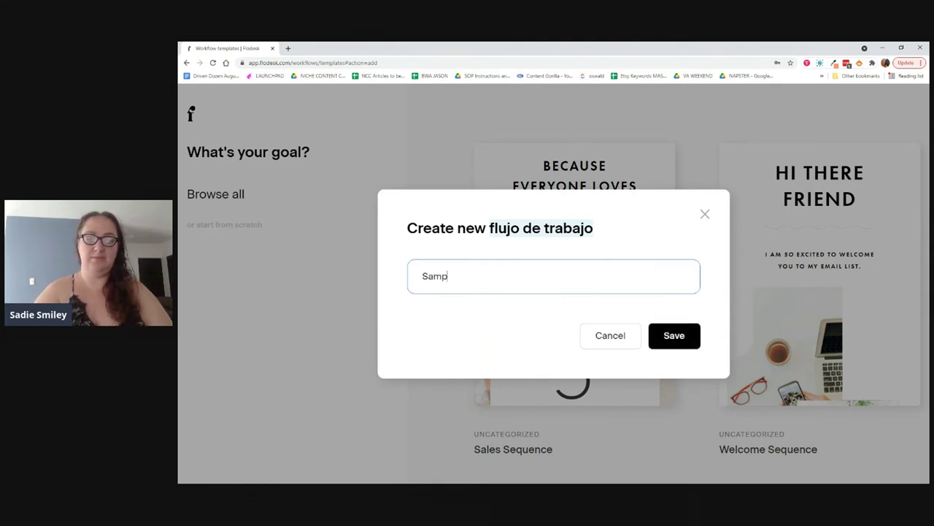
{"action": "type", "text": "le//YouTube"}
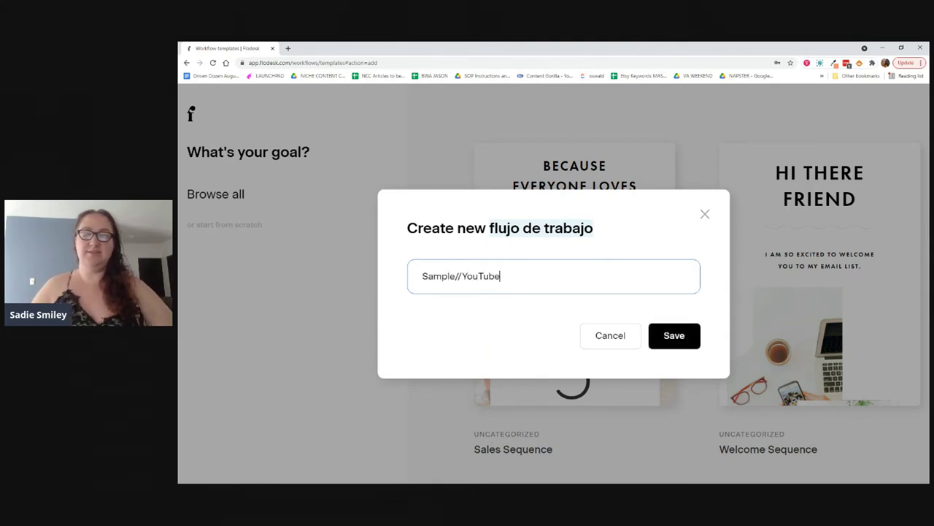
{"action": "left_click", "coordinate": [660, 338]}
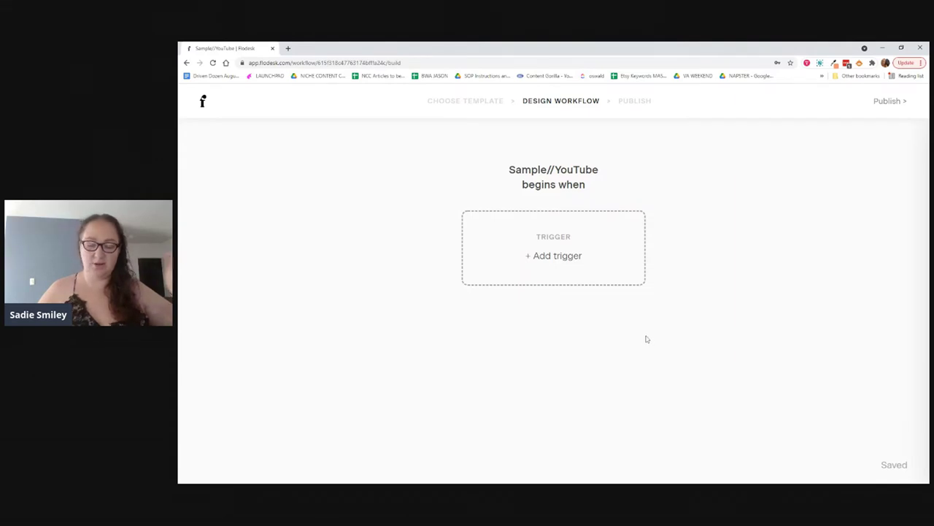
- Set the trigger to 'A subscriber is added to segment(s)' using the youtube segment
{"action": "left_click", "coordinate": [554, 256]}
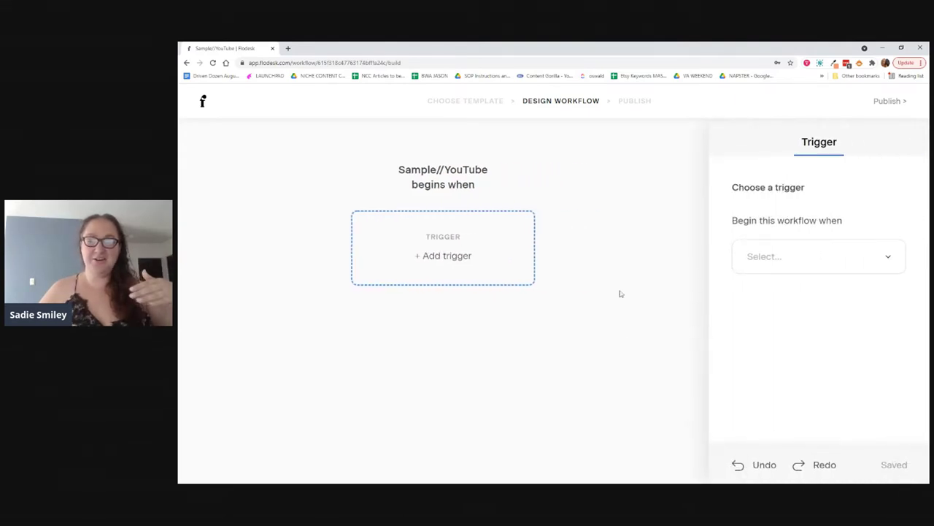
{"action": "left_click", "coordinate": [885, 260]}
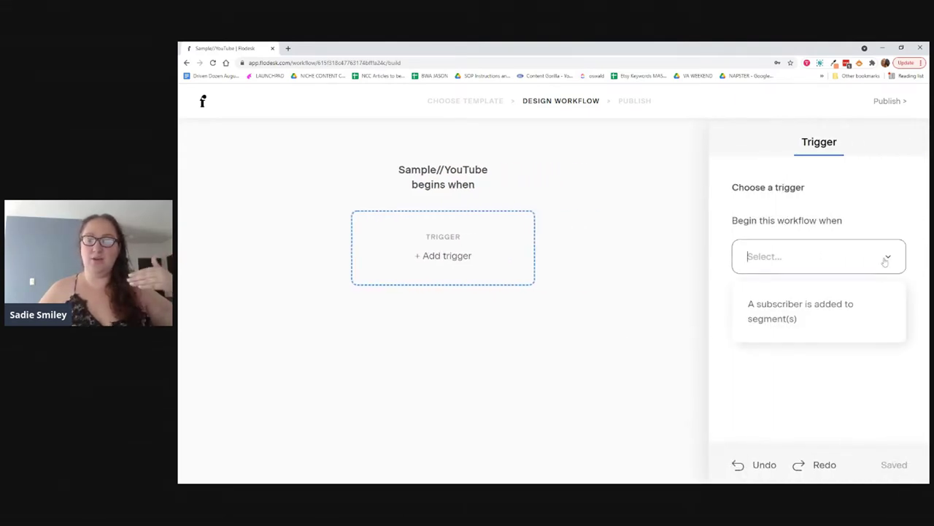
{"action": "left_click", "coordinate": [810, 319]}
{"action": "left_click", "coordinate": [806, 329]}
{"action": "type", "text": "you"}
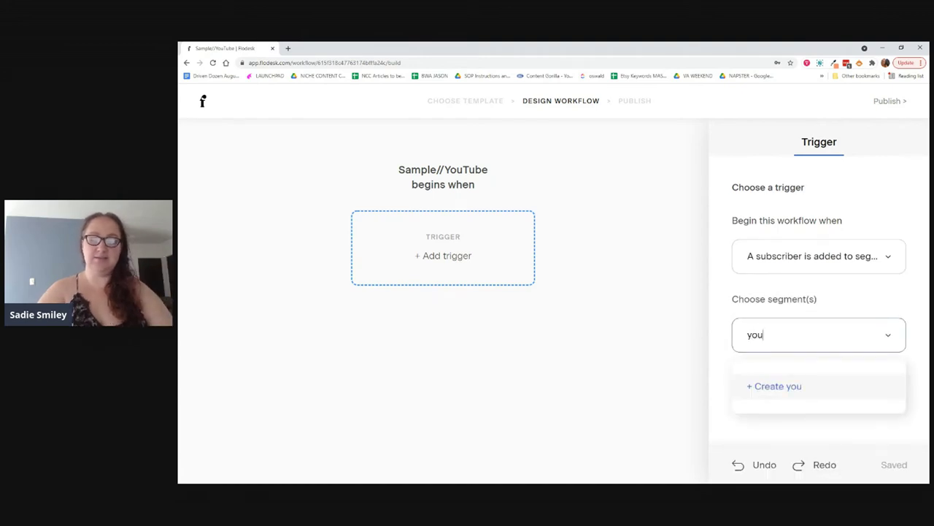
{"action": "key", "text": "Escape"}
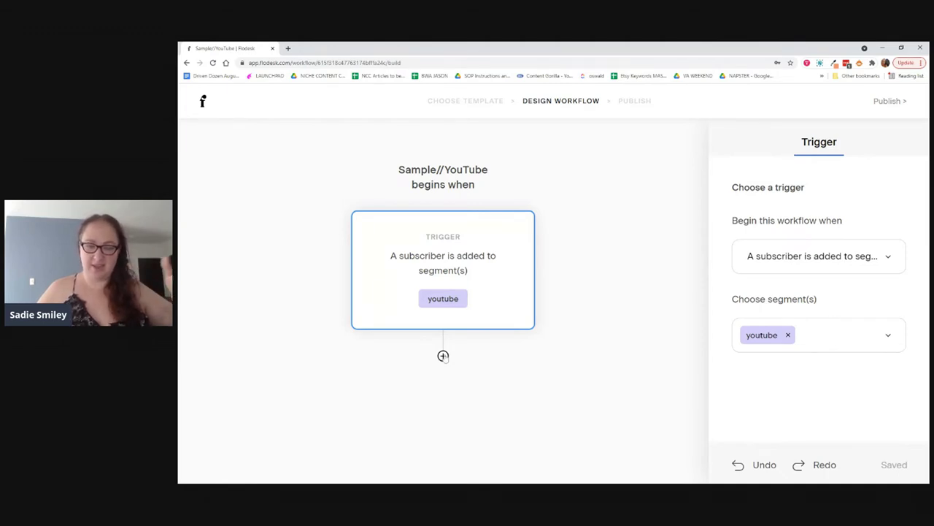
{"action": "left_click", "coordinate": [443, 356]}
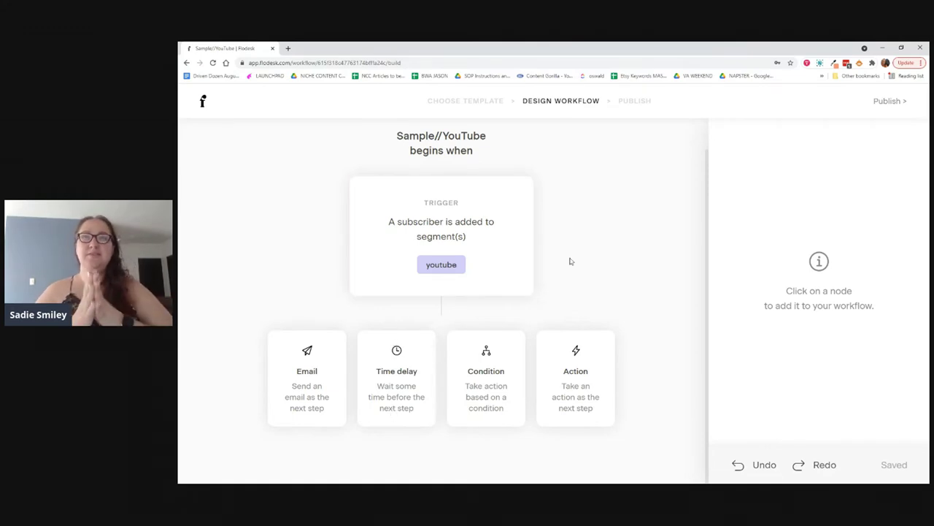
{"action": "left_click", "coordinate": [411, 371]}
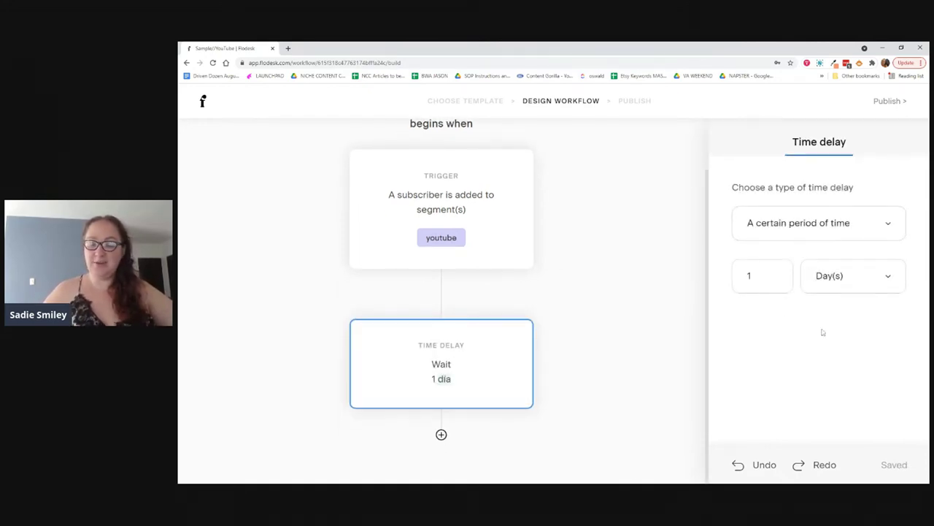
{"action": "left_click", "coordinate": [441, 434]}
{"action": "mouse_move", "coordinate": [467, 283]}
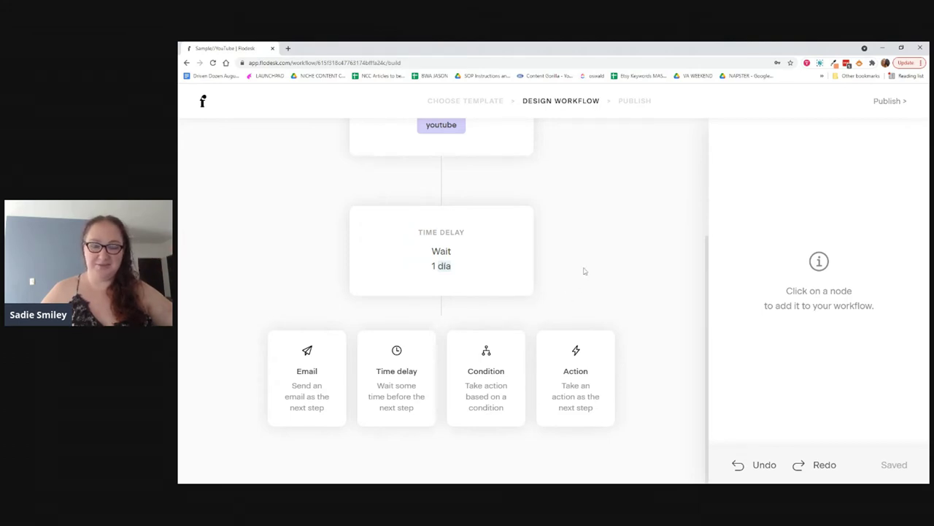
{"action": "left_click", "coordinate": [307, 383]}
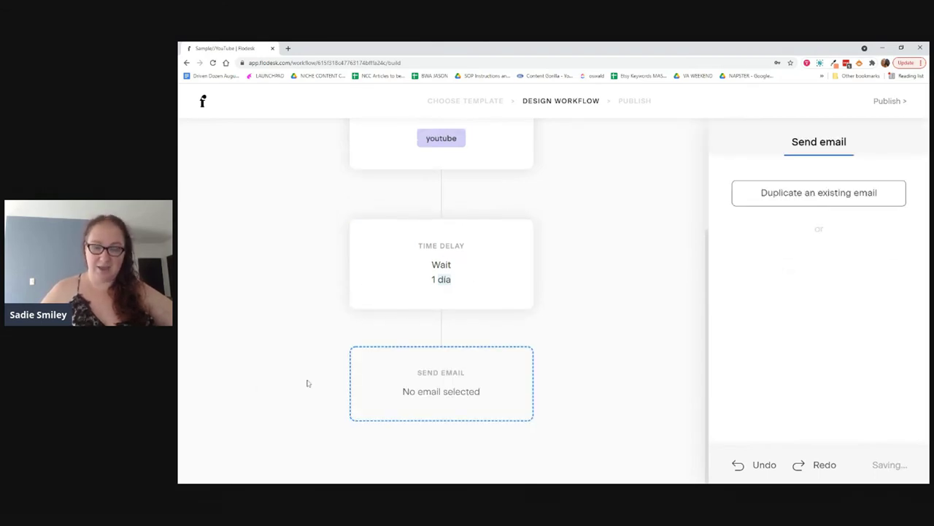
{"action": "left_click", "coordinate": [777, 199]}
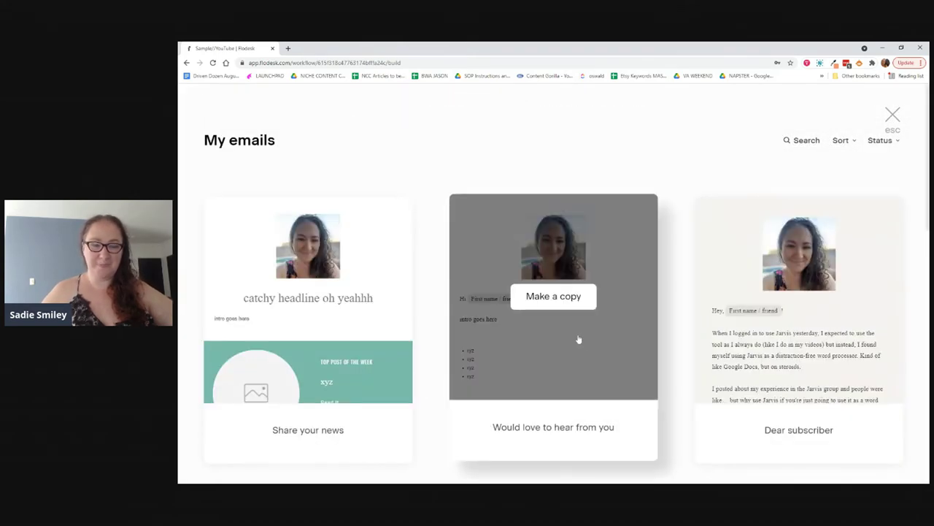
{"action": "mouse_move", "coordinate": [290, 358]}
{"action": "left_click", "coordinate": [305, 296]}
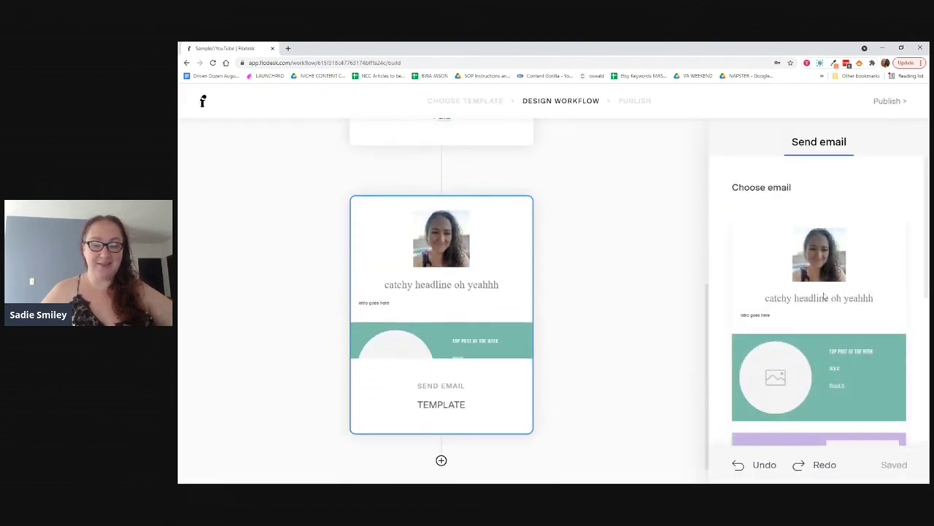
{"action": "scroll", "coordinate": [839, 292], "scroll_direction": "down", "scroll_amount": 5}
{"action": "key", "text": "ctrl+a"}
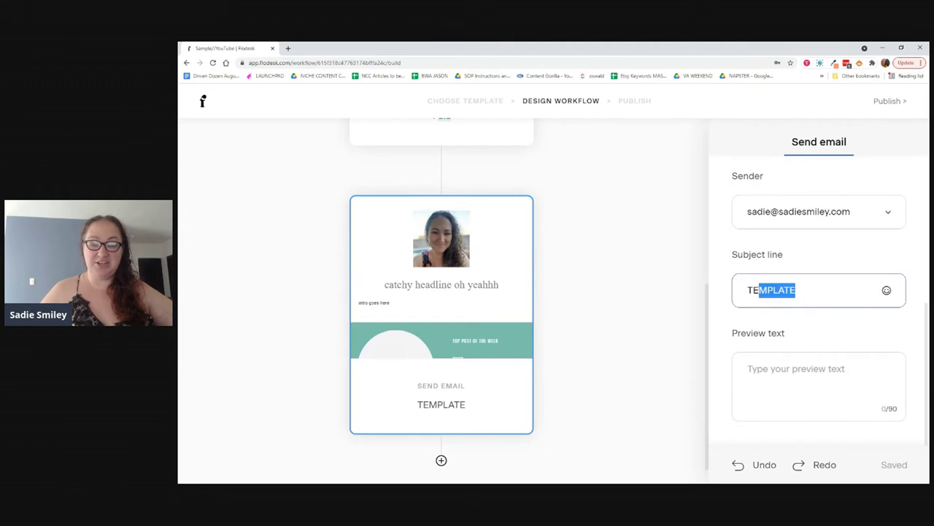
{"action": "key", "text": "Tab"}
{"action": "key", "text": "Tab"}
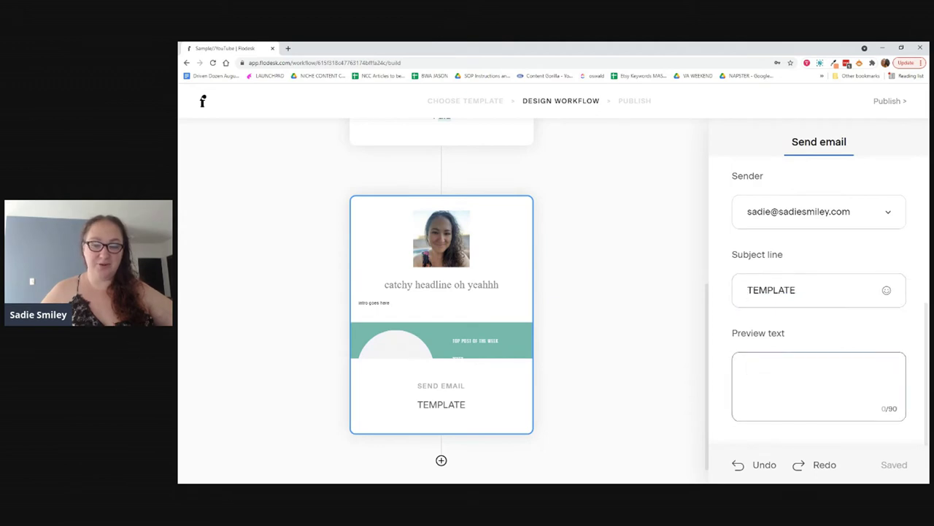
{"action": "scroll", "coordinate": [856, 349], "scroll_direction": "up", "scroll_amount": 5}
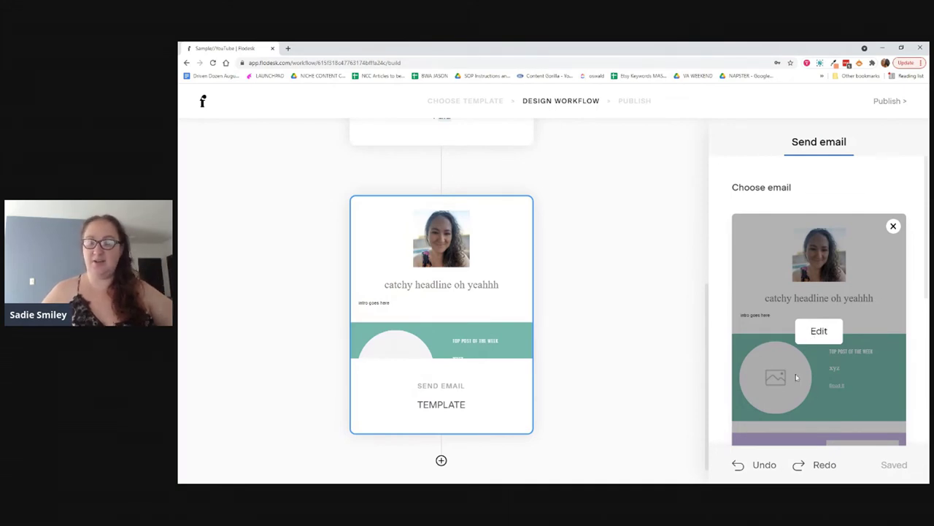
- Fill the teal block's circular image with an Unsplash 'driving' steering-wheel photo and reposition it
{"action": "left_click", "coordinate": [816, 330]}
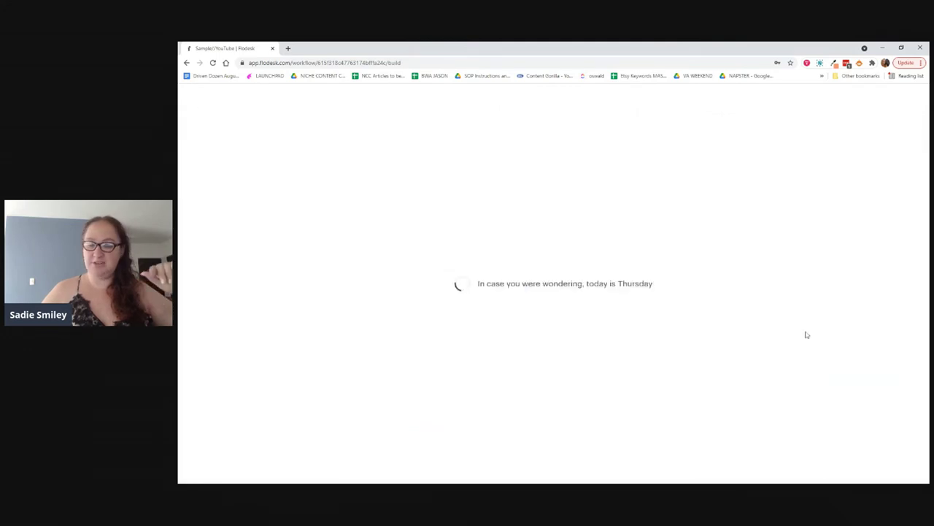
{"action": "scroll", "coordinate": [592, 332], "scroll_direction": "down", "scroll_amount": 3}
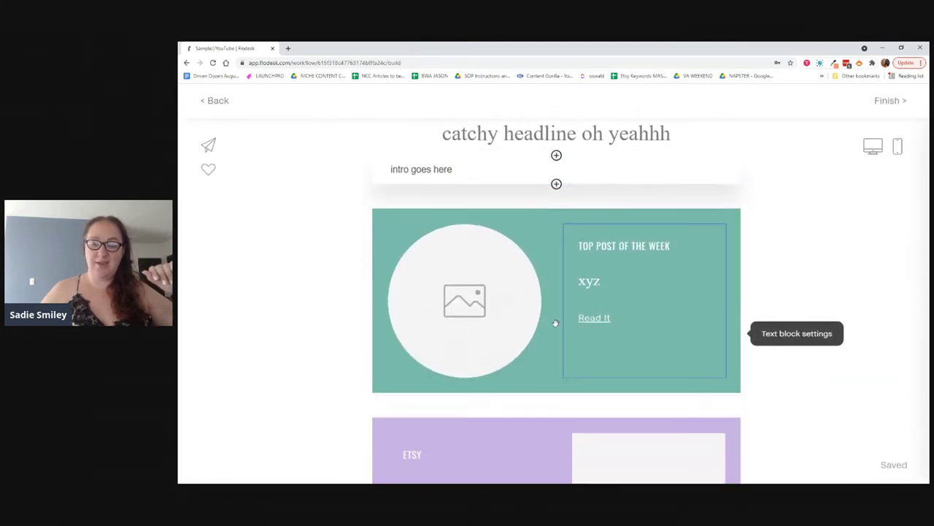
{"action": "left_click", "coordinate": [481, 292]}
{"action": "scroll", "coordinate": [820, 365], "scroll_direction": "down", "scroll_amount": 2}
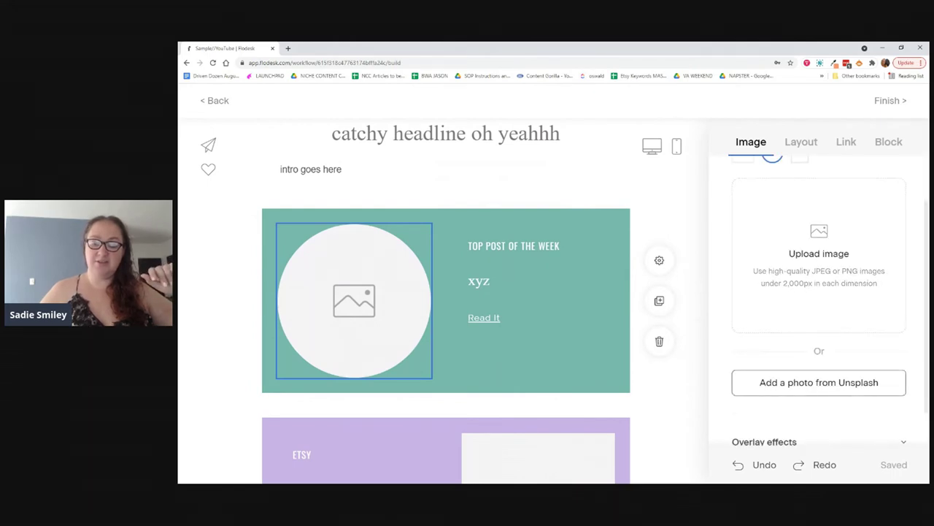
{"action": "left_click", "coordinate": [809, 386]}
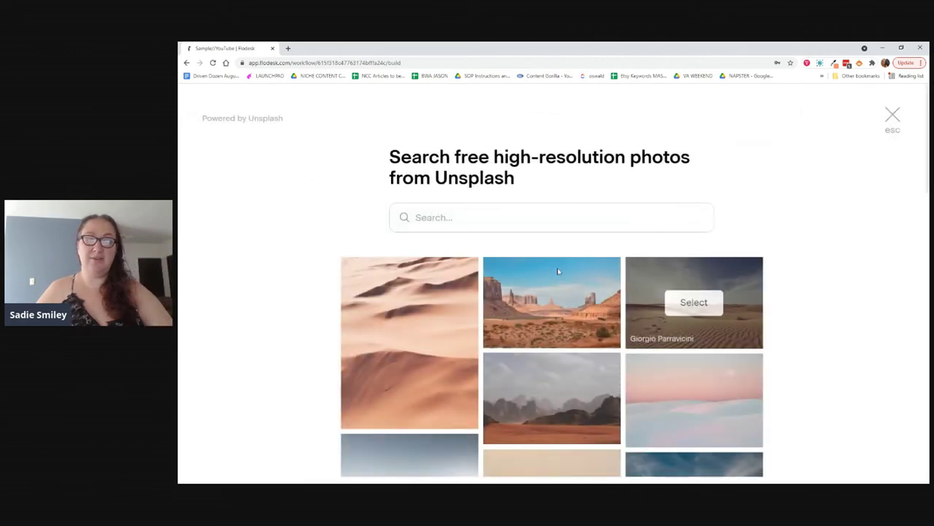
{"action": "type", "text": "driving"}
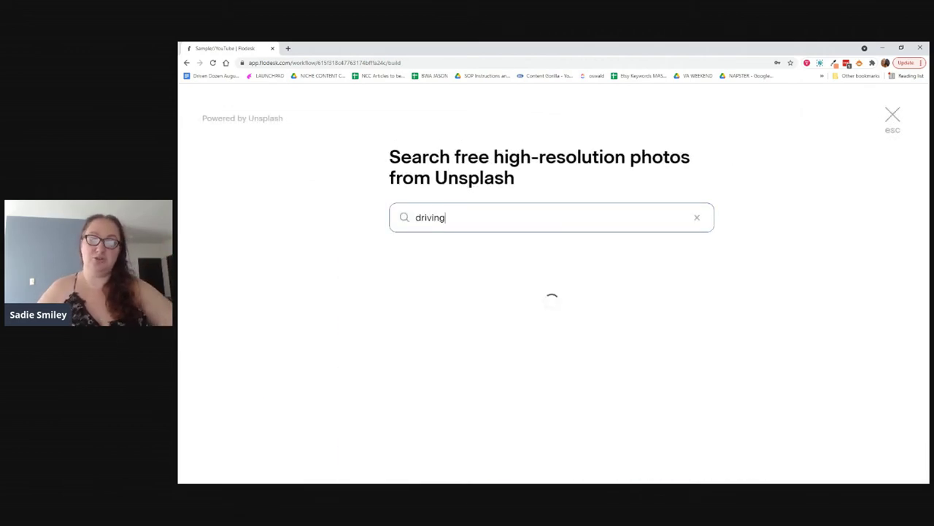
{"action": "scroll", "coordinate": [482, 222], "scroll_direction": "down", "scroll_amount": 5}
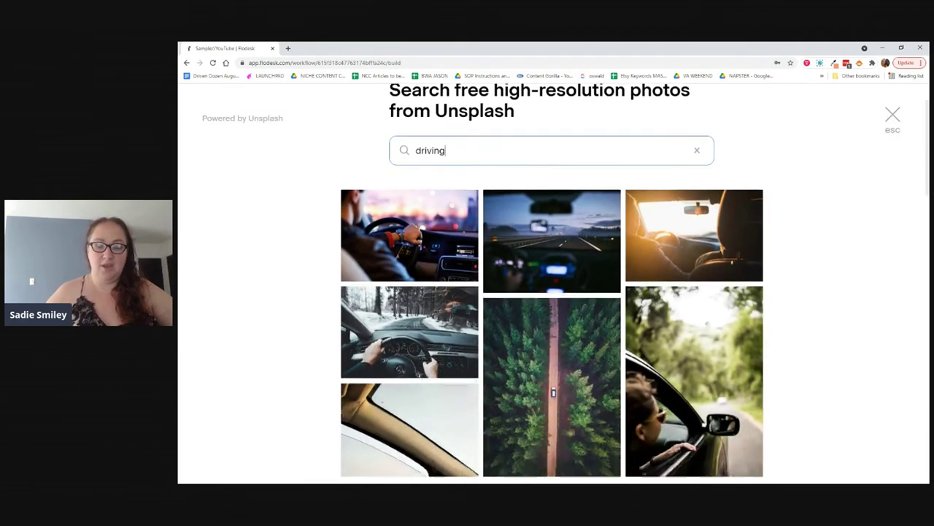
{"action": "scroll", "coordinate": [483, 222], "scroll_direction": "down", "scroll_amount": 4}
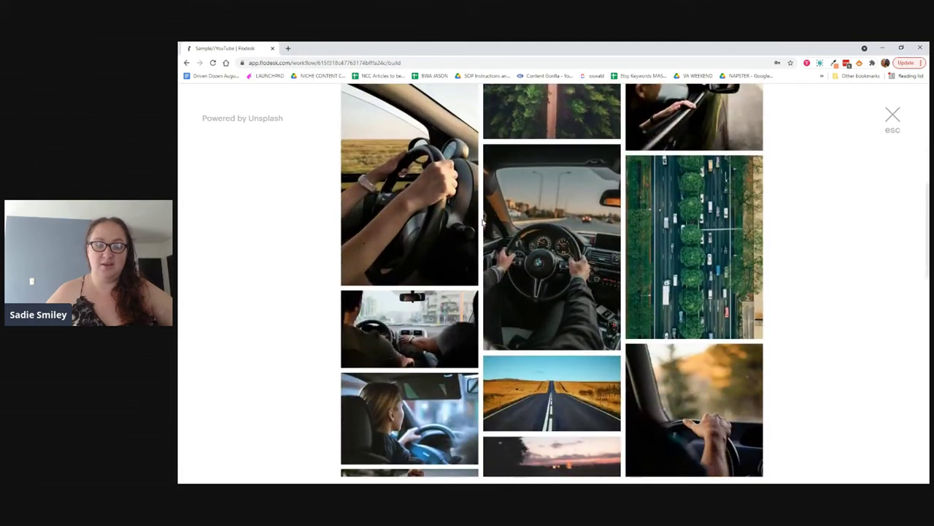
{"action": "mouse_move", "coordinate": [562, 190]}
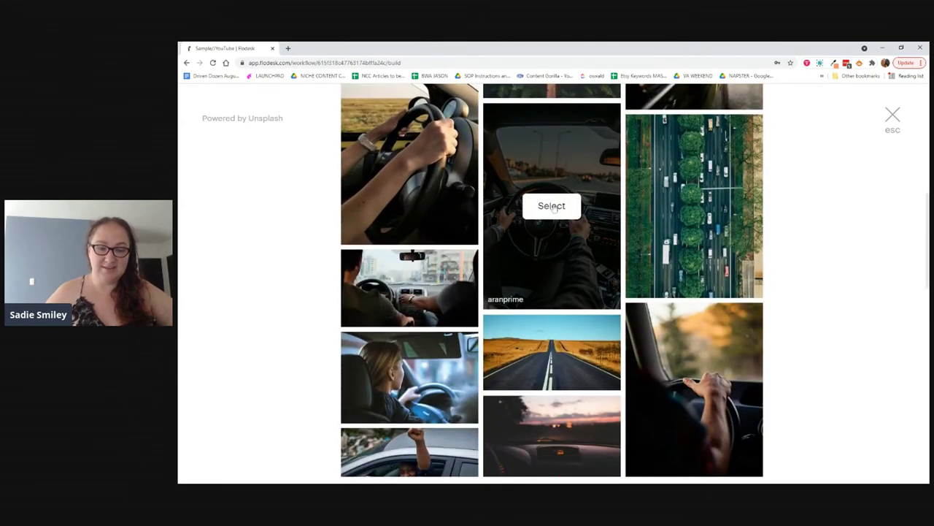
{"action": "left_click", "coordinate": [552, 206]}
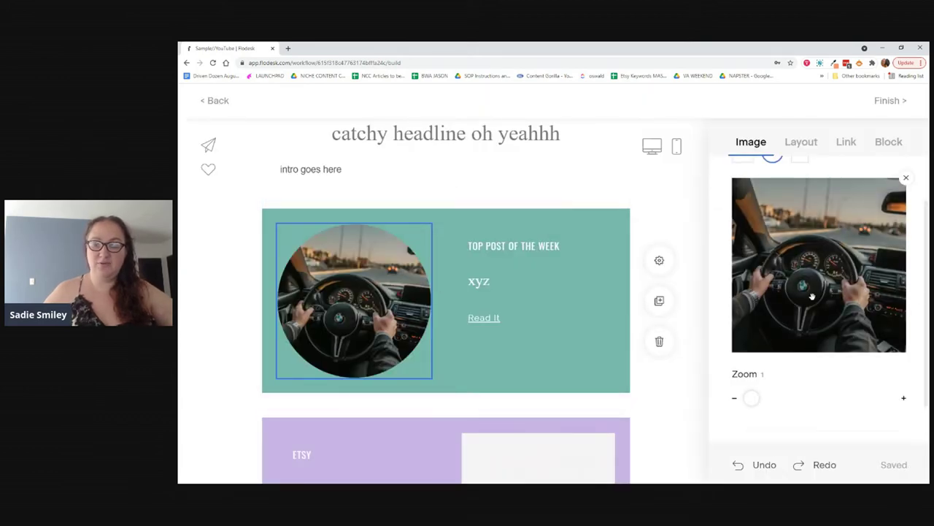
{"action": "left_click_drag", "start_coordinate": [812, 296], "coordinate": [816, 254]}
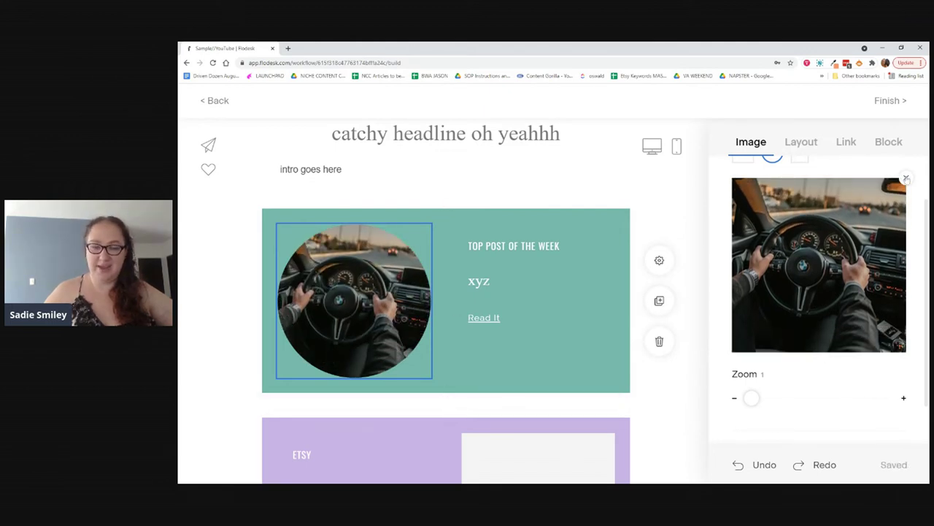
- Check the teal text column's link options and return to the workflow
{"action": "left_click", "coordinate": [454, 333]}
{"action": "scroll", "coordinate": [463, 319], "scroll_direction": "up", "scroll_amount": 1}
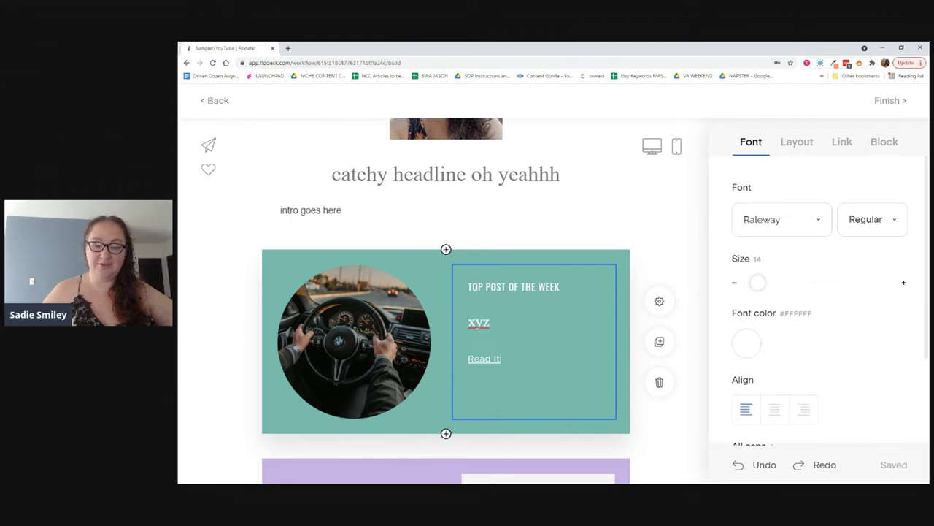
{"action": "left_click", "coordinate": [843, 143]}
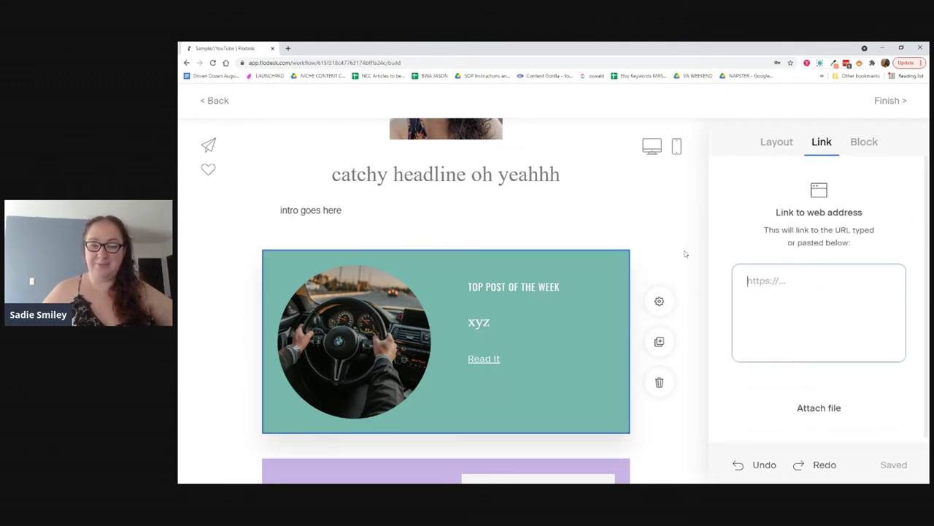
{"action": "left_click", "coordinate": [215, 101]}
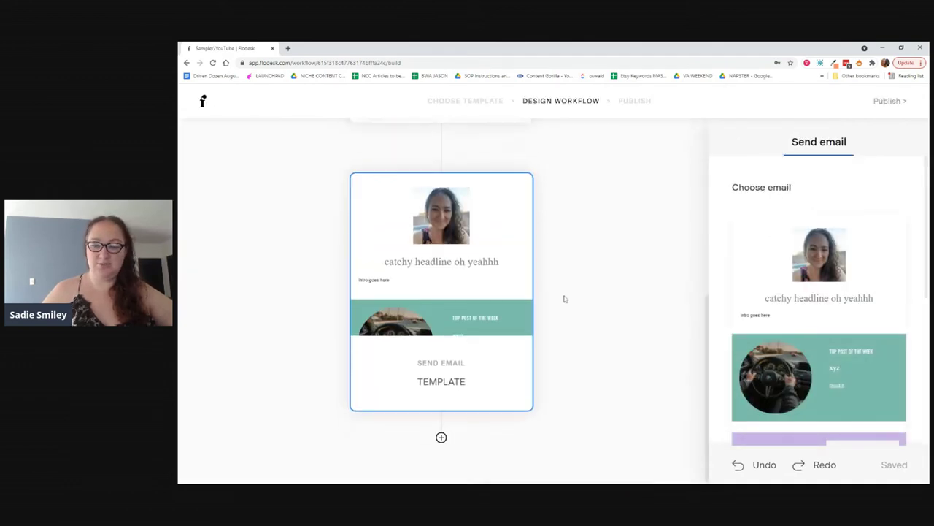
- Add a Time delay step and an empty Send email step below the TEMPLATE email
{"action": "scroll", "coordinate": [850, 289], "scroll_direction": "down", "scroll_amount": 3}
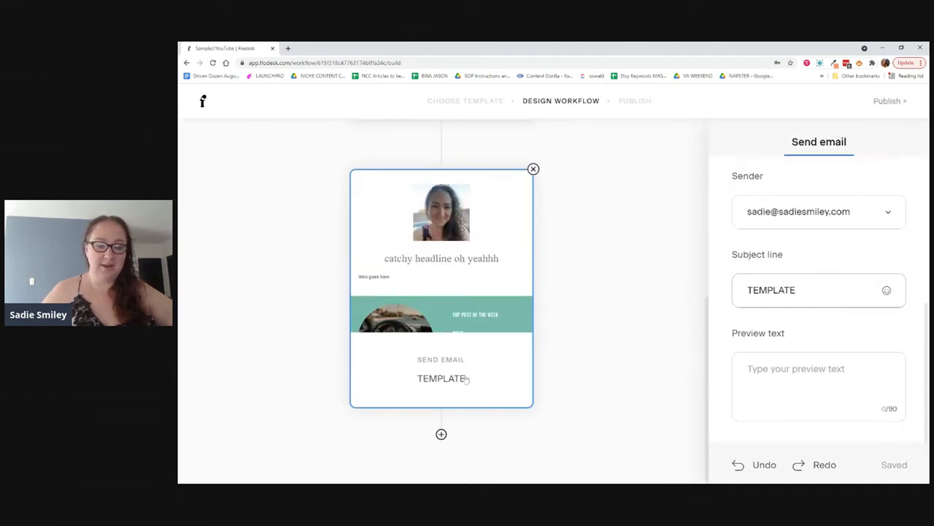
{"action": "left_click", "coordinate": [441, 434]}
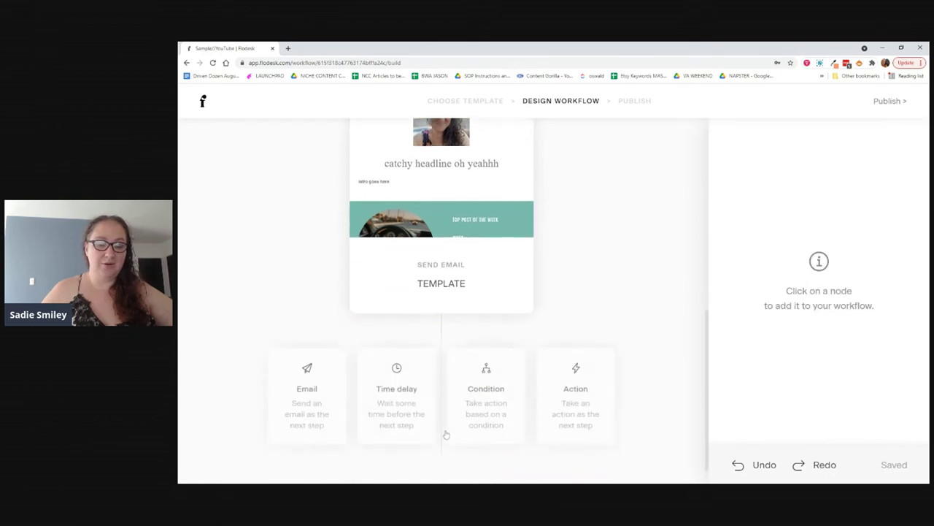
{"action": "left_click", "coordinate": [408, 396]}
{"action": "left_click", "coordinate": [441, 434]}
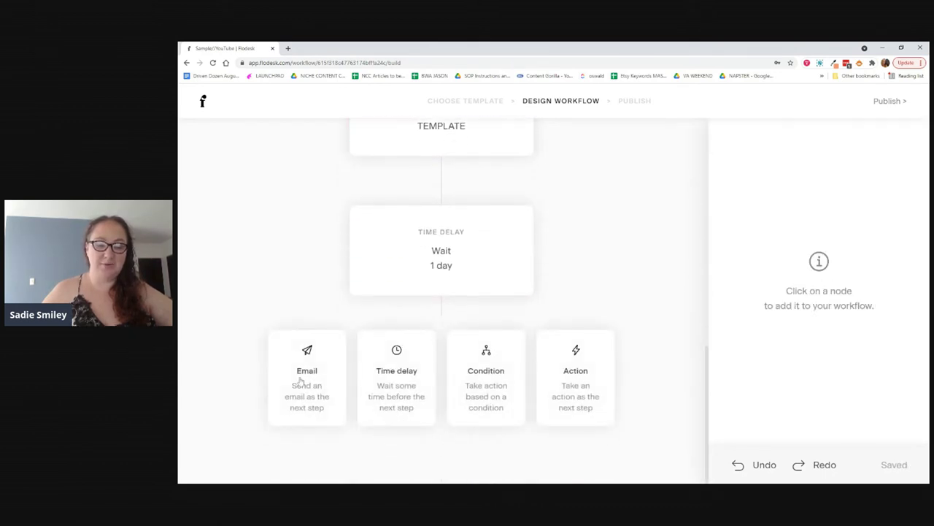
{"action": "left_click", "coordinate": [299, 379]}
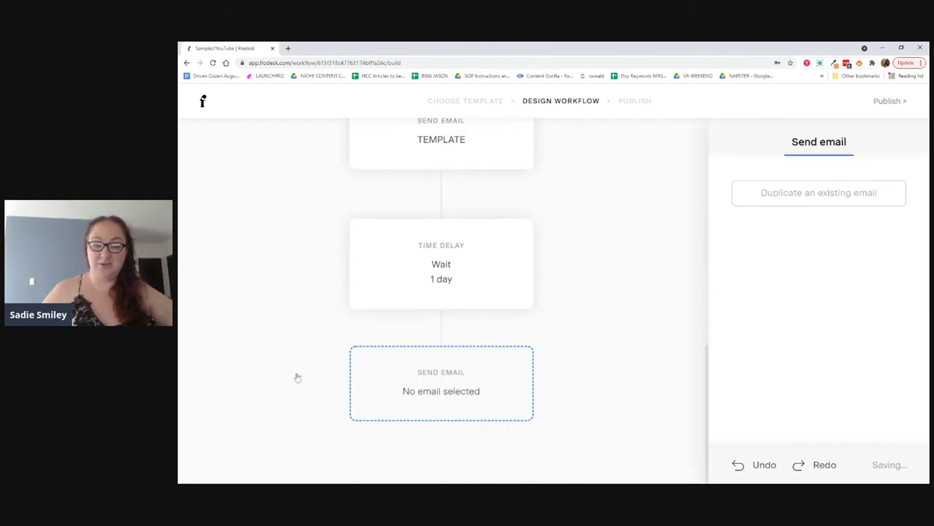
{"action": "left_click", "coordinate": [439, 260]}
{"action": "left_click", "coordinate": [895, 229]}
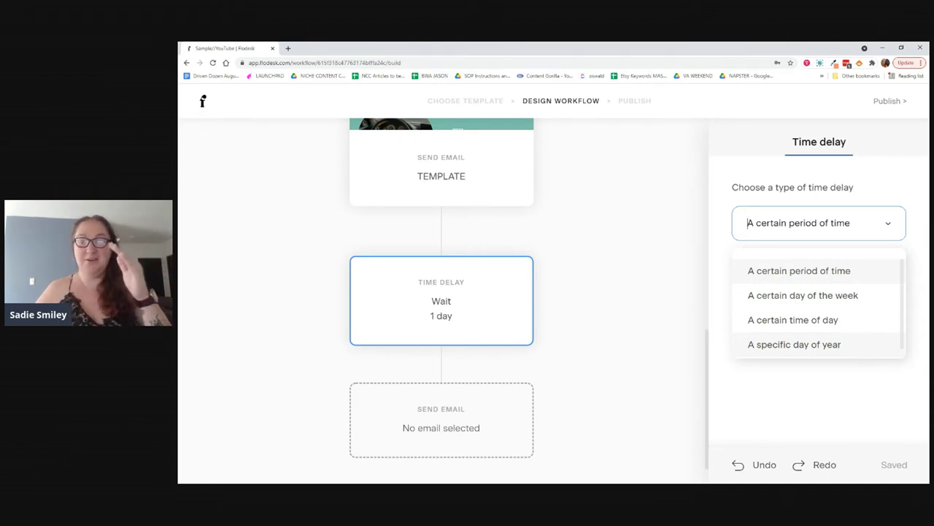
- Set the delay to a specific day of year: December 13 at 04 AM
{"action": "left_click", "coordinate": [810, 347]}
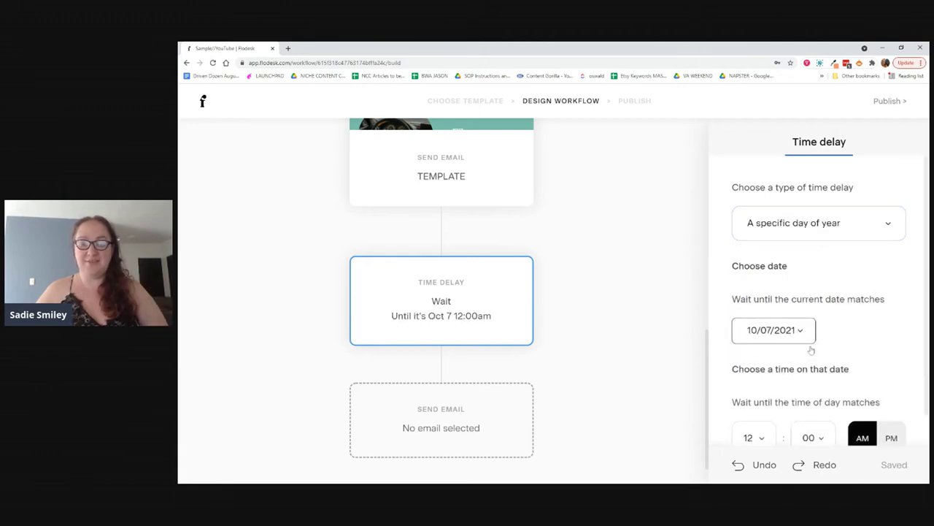
{"action": "left_click", "coordinate": [806, 333]}
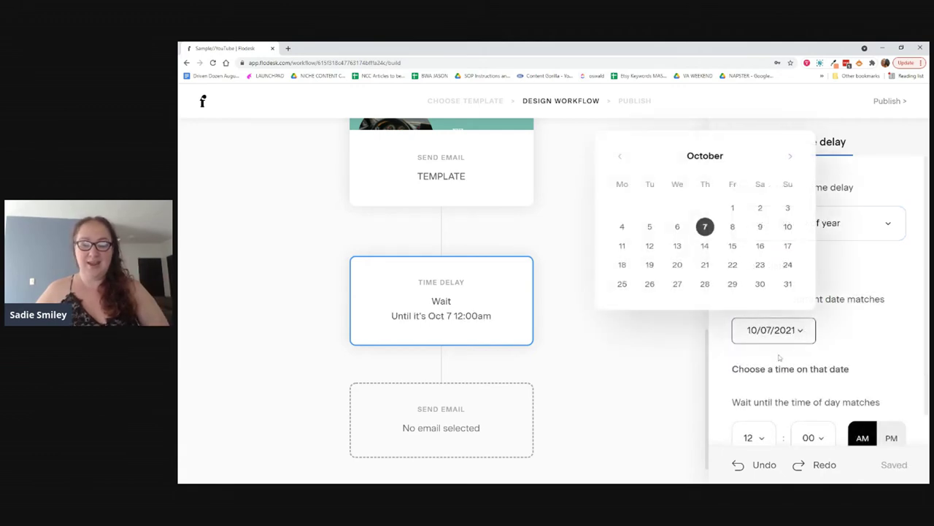
{"action": "left_click", "coordinate": [789, 156]}
{"action": "left_click", "coordinate": [790, 157]}
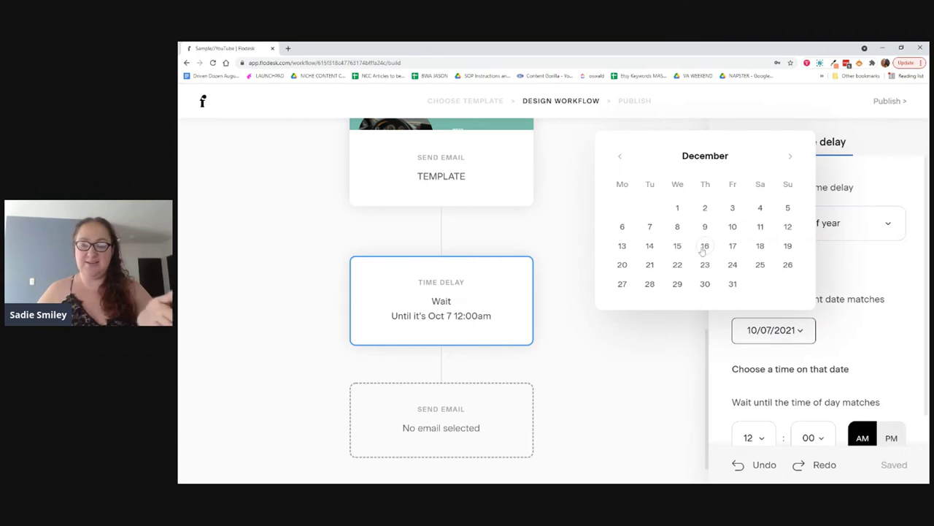
{"action": "left_click", "coordinate": [622, 247]}
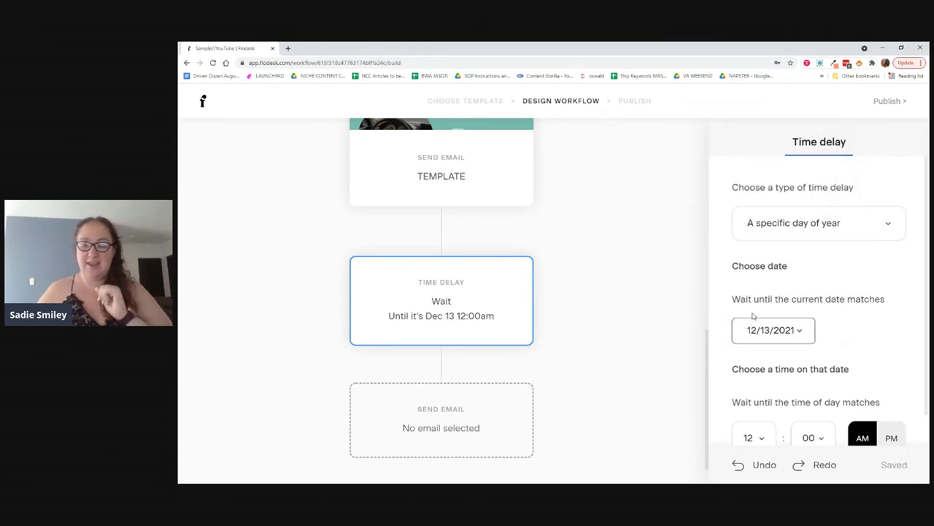
{"action": "scroll", "coordinate": [734, 332], "scroll_direction": "down", "scroll_amount": 1}
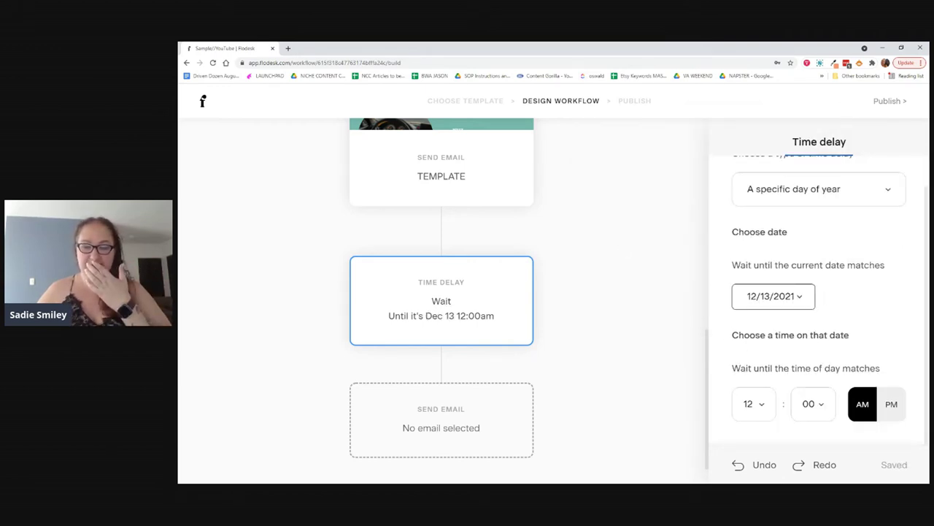
{"action": "left_click", "coordinate": [752, 404]}
{"action": "scroll", "coordinate": [754, 340], "scroll_direction": "up", "scroll_amount": 3}
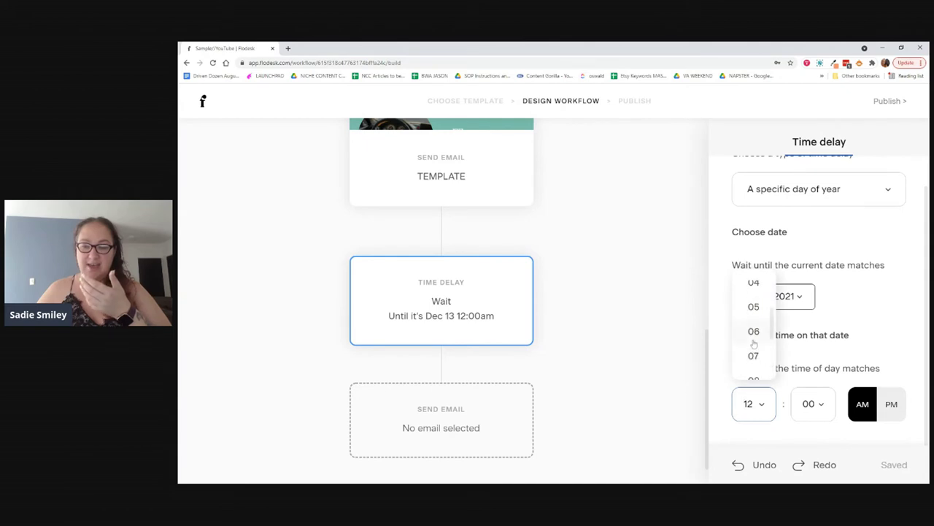
{"action": "left_click", "coordinate": [755, 288]}
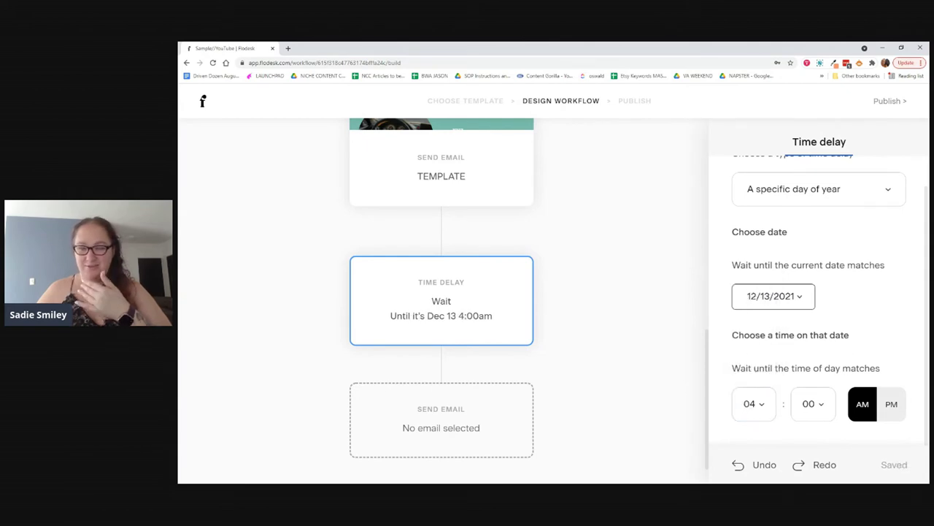
{"action": "scroll", "coordinate": [627, 327], "scroll_direction": "down", "scroll_amount": 1}
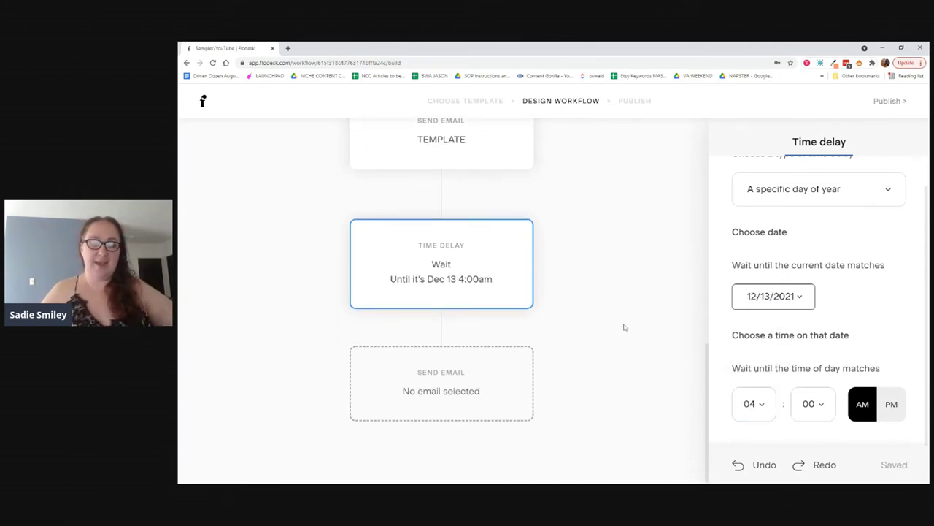
- Fill the empty Send email step with a copy of the 'Share your news' email
{"action": "left_click", "coordinate": [436, 390]}
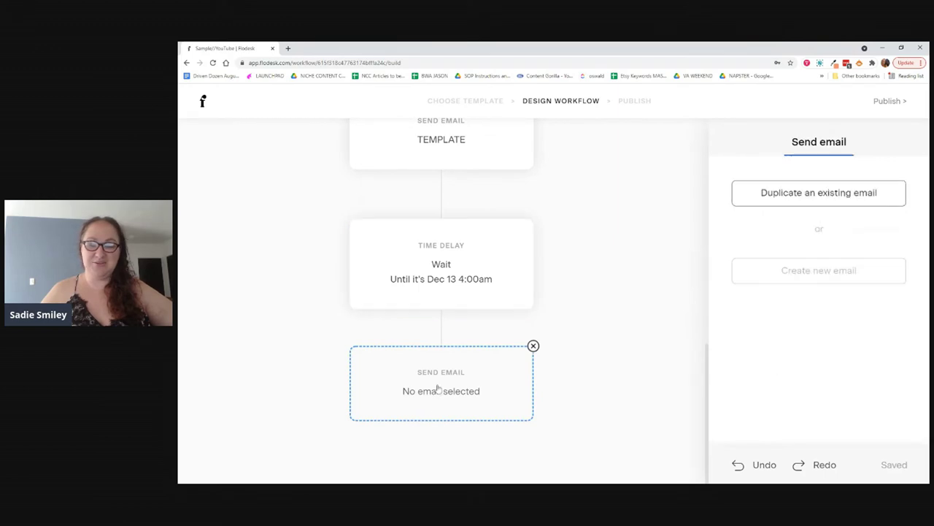
{"action": "left_click", "coordinate": [806, 194]}
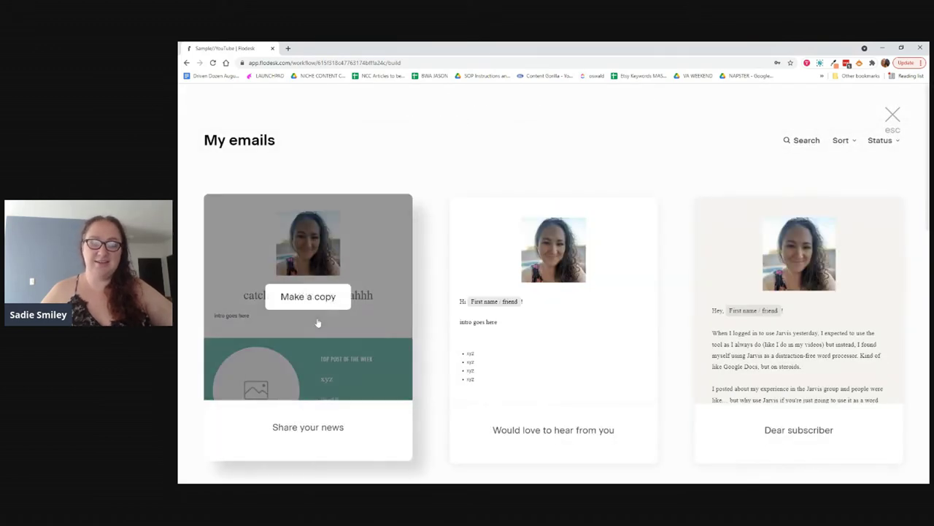
{"action": "left_click", "coordinate": [312, 297]}
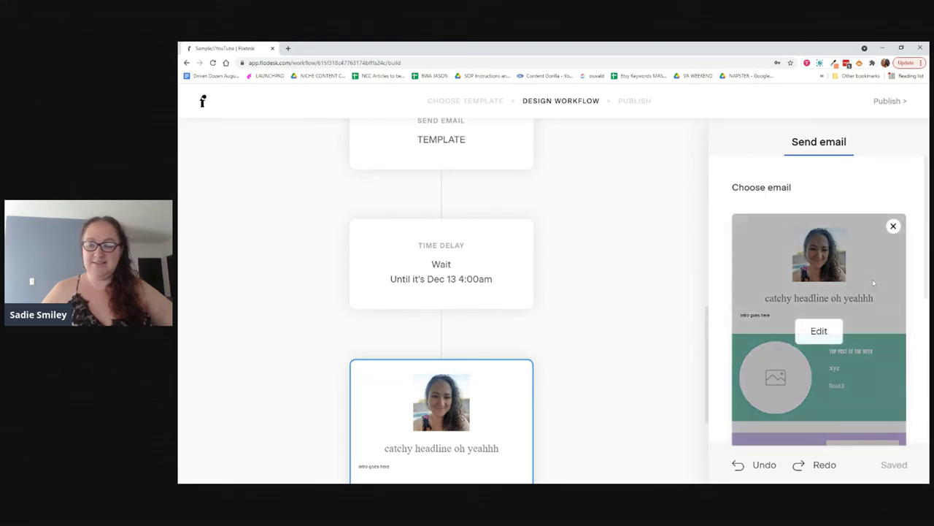
{"action": "left_click", "coordinate": [819, 329]}
{"action": "scroll", "coordinate": [529, 297], "scroll_direction": "down", "scroll_amount": 2}
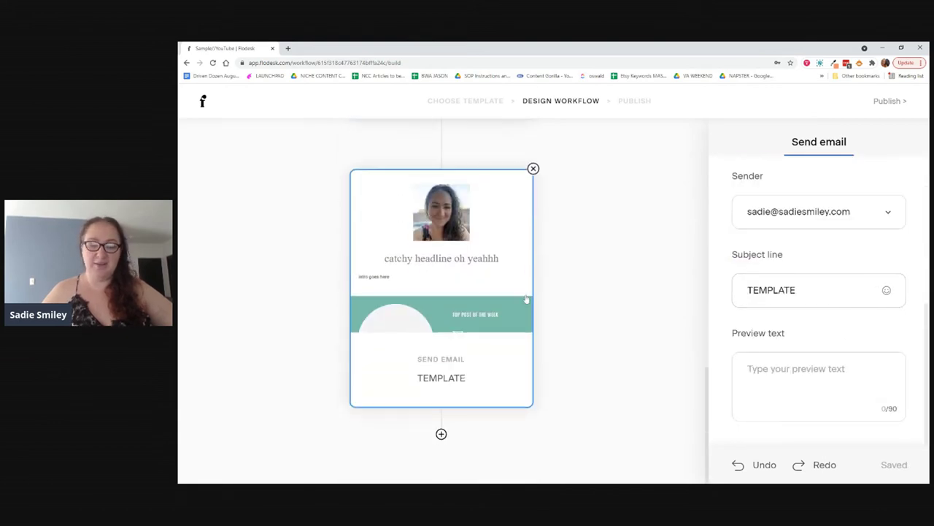
{"action": "left_click", "coordinate": [441, 433]}
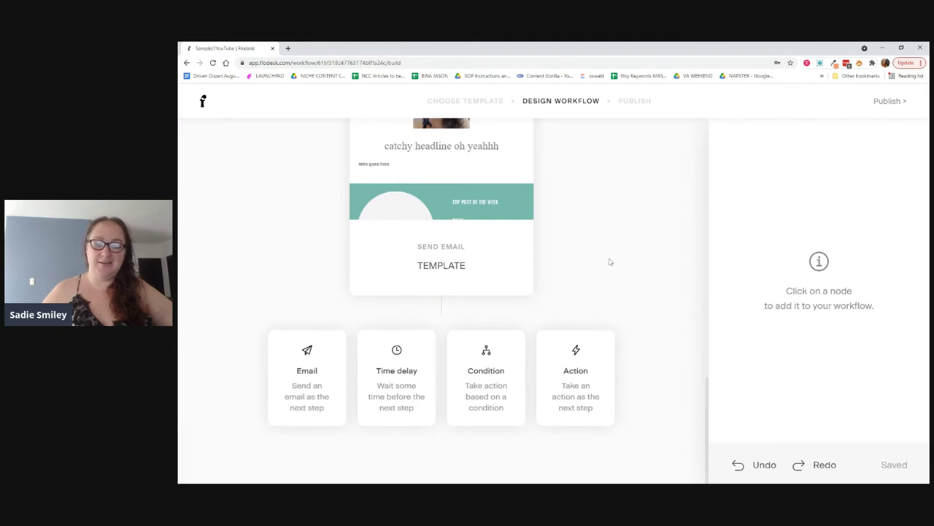
- Add a Condition set to 'Subscriber opened workflow email' after the TEMPLATE email and dismiss the warning
{"action": "left_click", "coordinate": [483, 376]}
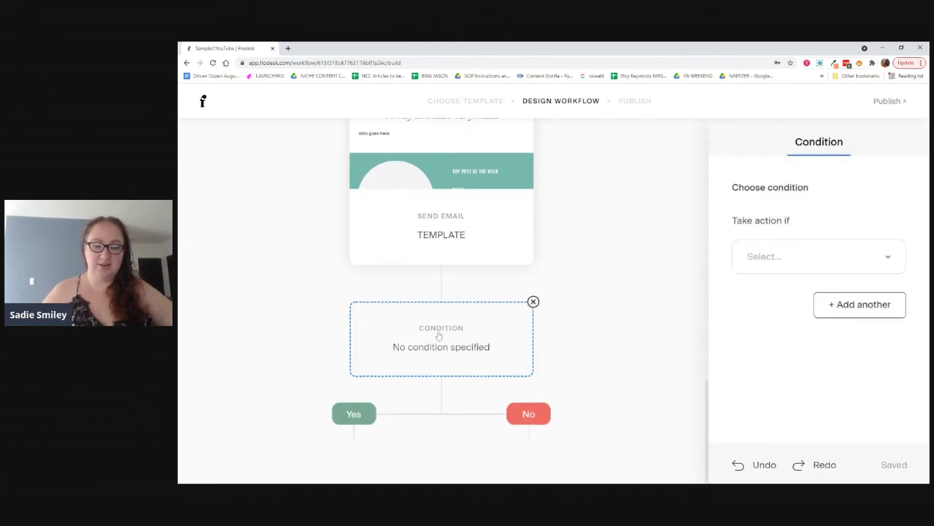
{"action": "left_click", "coordinate": [889, 257]}
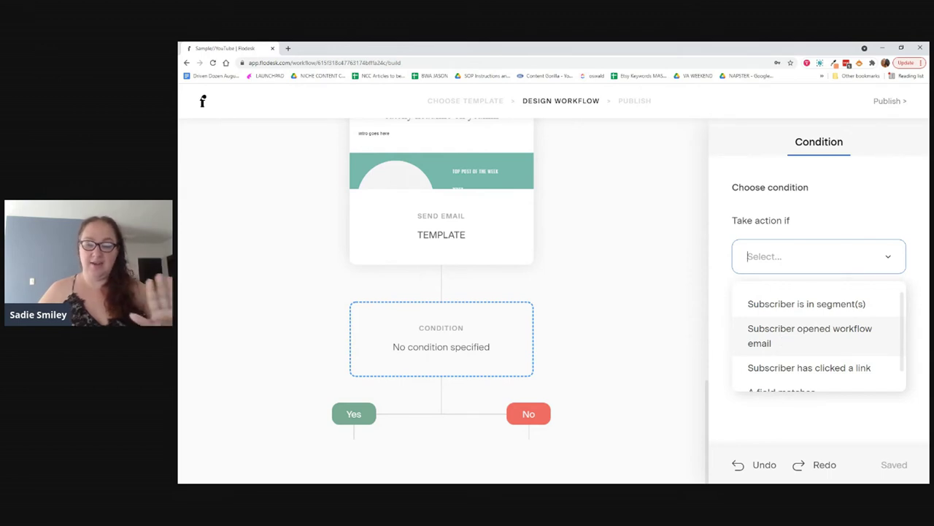
{"action": "scroll", "coordinate": [780, 340], "scroll_direction": "down", "scroll_amount": 1}
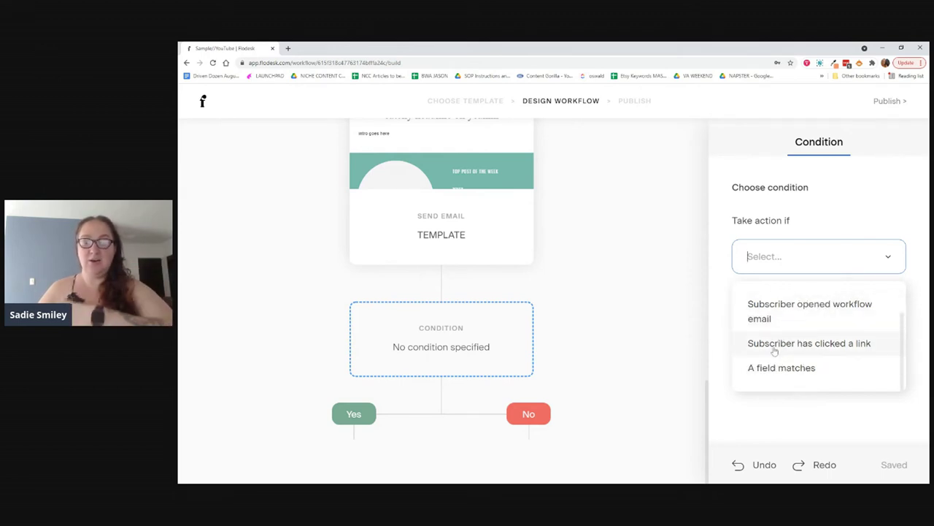
{"action": "scroll", "coordinate": [771, 330], "scroll_direction": "up", "scroll_amount": 1}
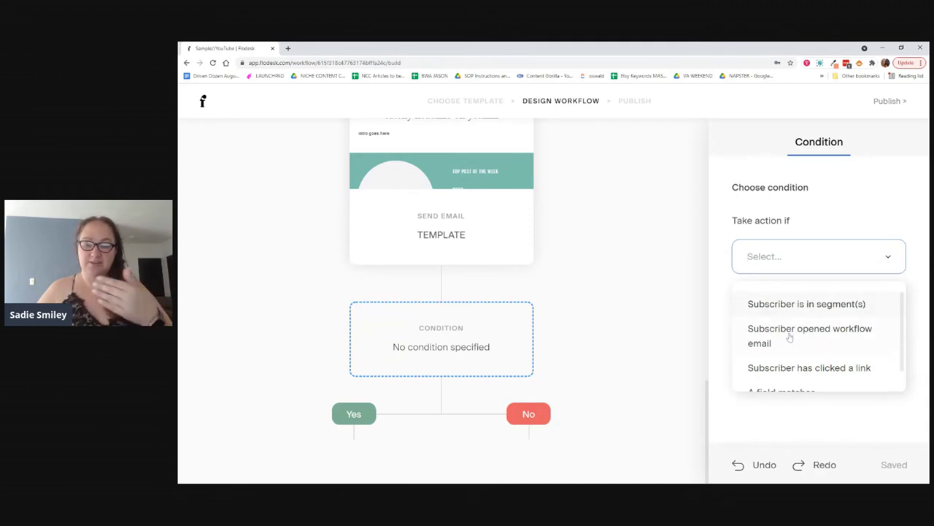
{"action": "scroll", "coordinate": [776, 340], "scroll_direction": "down", "scroll_amount": 1}
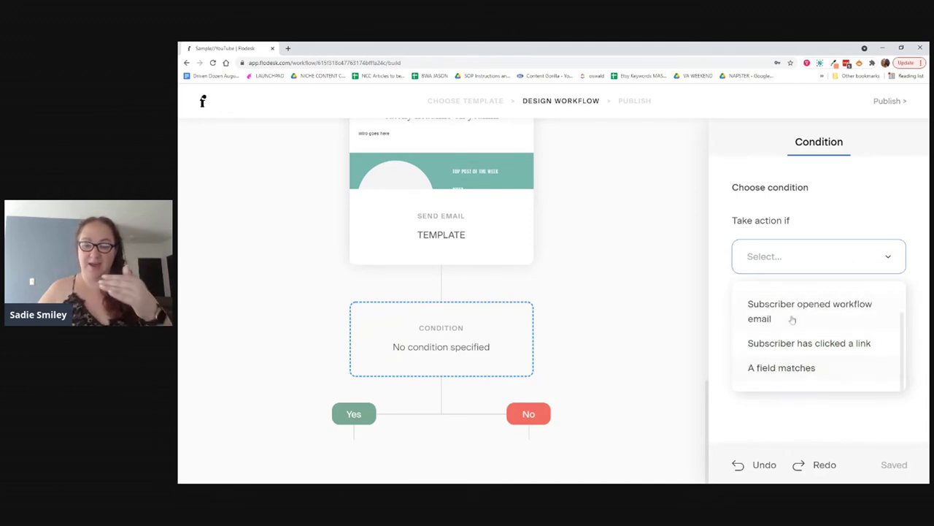
{"action": "scroll", "coordinate": [793, 321], "scroll_direction": "up", "scroll_amount": 1}
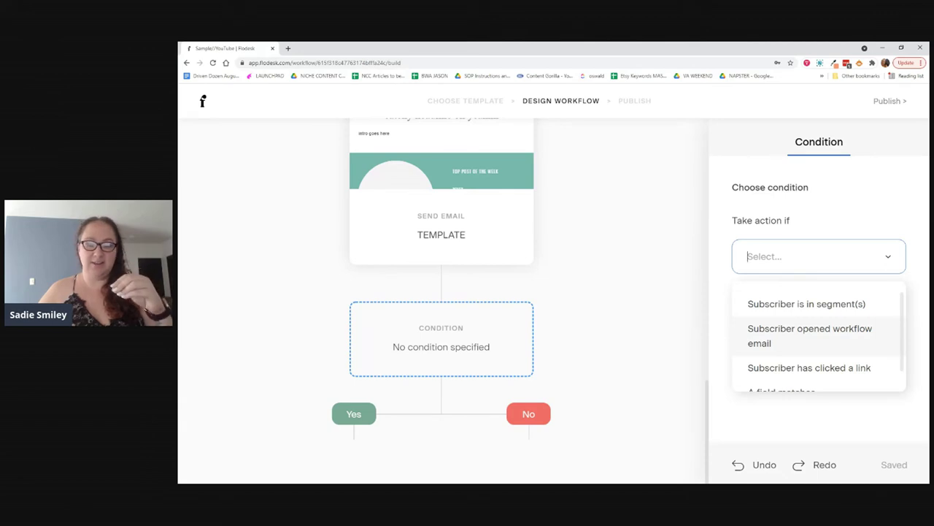
{"action": "left_click", "coordinate": [810, 335]}
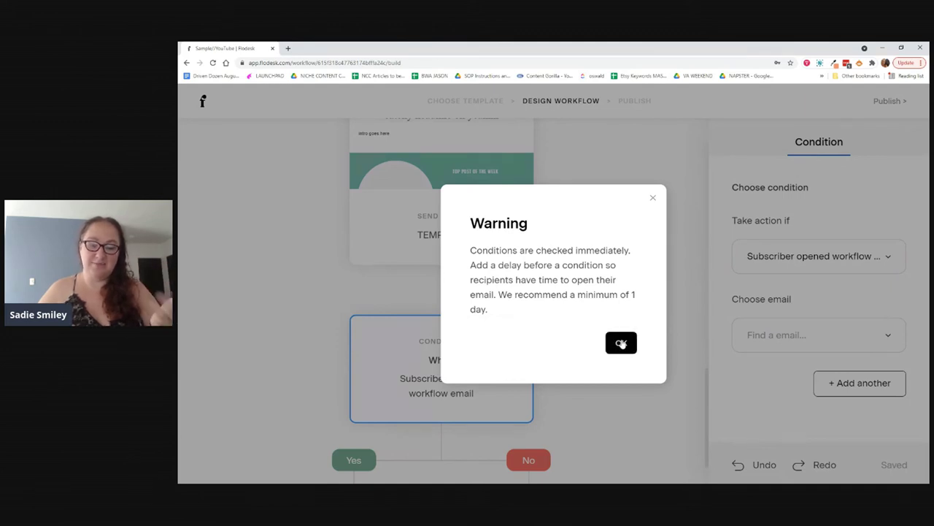
{"action": "left_click", "coordinate": [621, 343]}
- Insert a 2-day time delay between the email and the condition
{"action": "scroll", "coordinate": [621, 344], "scroll_direction": "down", "scroll_amount": 1}
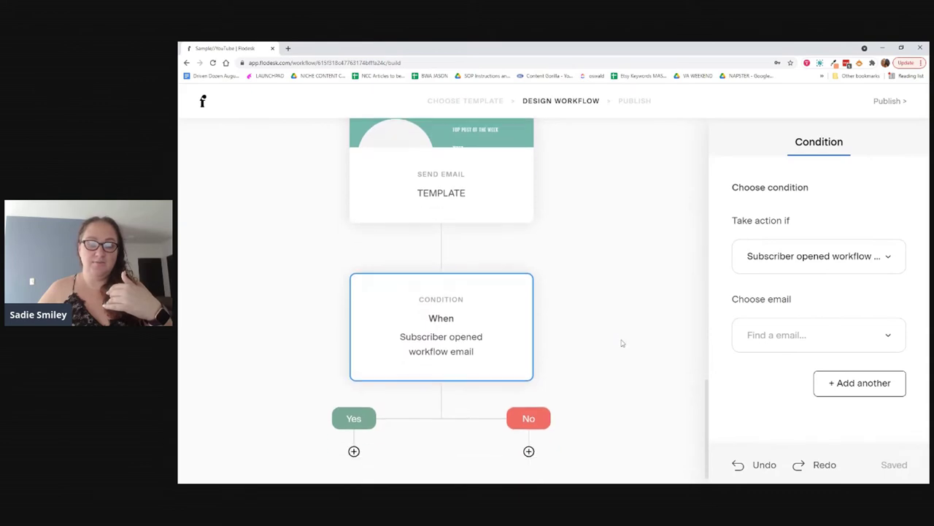
{"action": "left_click", "coordinate": [441, 230]}
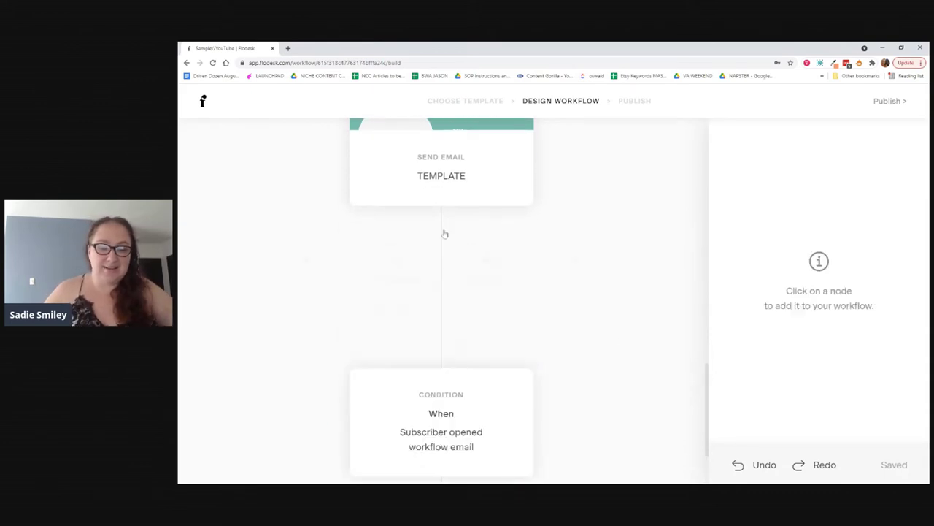
{"action": "left_click", "coordinate": [392, 315]}
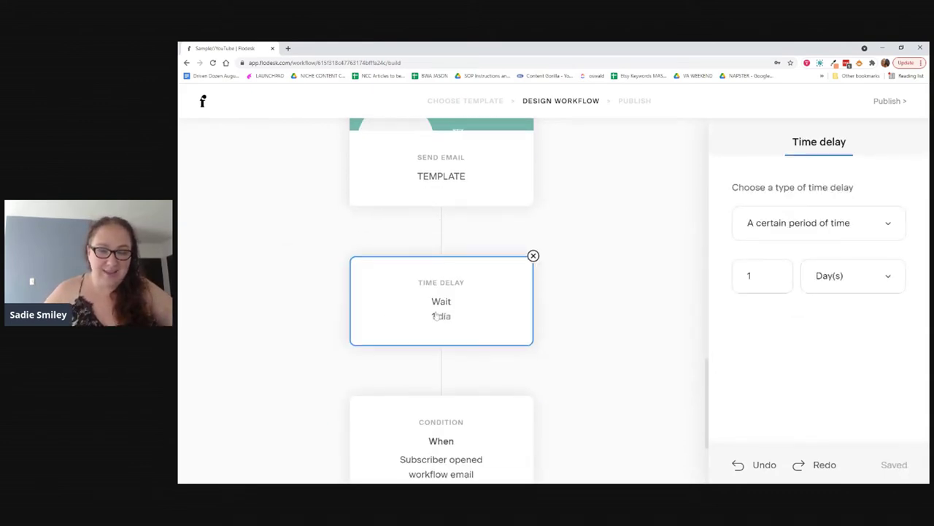
{"action": "left_click", "coordinate": [762, 276]}
{"action": "double_click", "coordinate": [749, 276]}
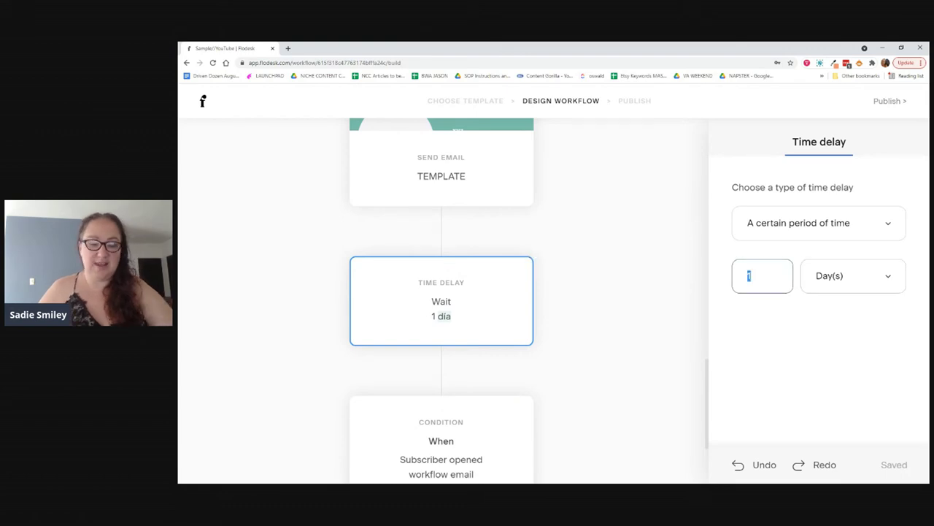
{"action": "type", "text": "2"}
- Add an empty Send email step on the condition's Yes branch
{"action": "scroll", "coordinate": [618, 340], "scroll_direction": "down", "scroll_amount": 2}
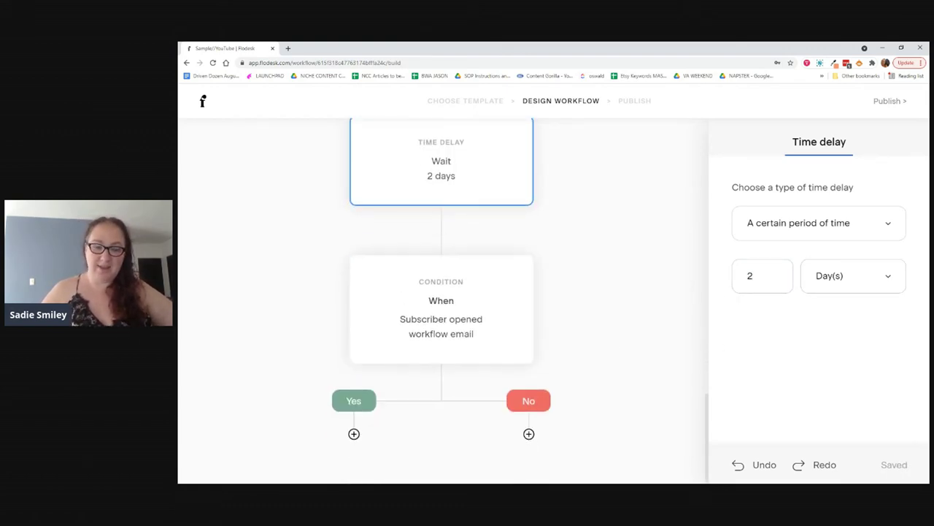
{"action": "left_click", "coordinate": [354, 433]}
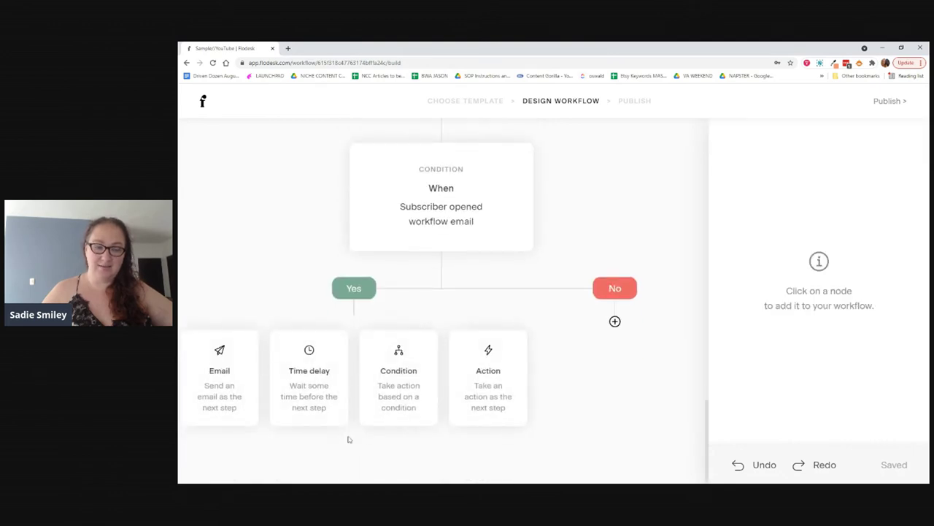
{"action": "left_click", "coordinate": [233, 393]}
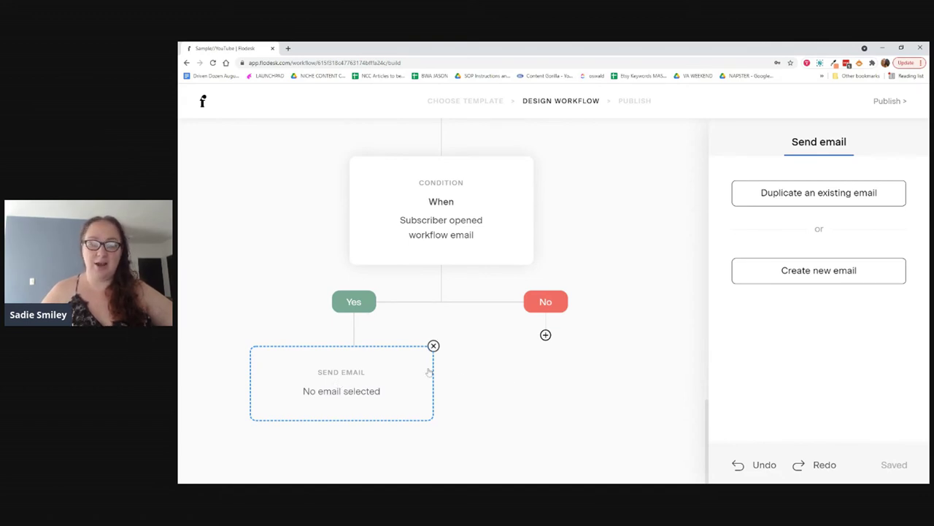
- Add a Send email step under No using a copy of the 'catchy headline oh yeahhh' email
{"action": "left_click", "coordinate": [546, 335]}
{"action": "left_click", "coordinate": [414, 374]}
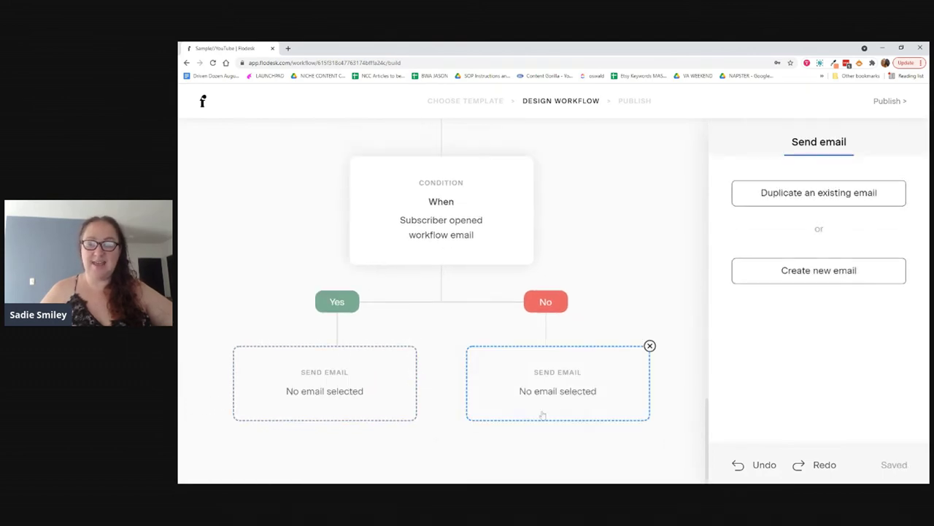
{"action": "scroll", "coordinate": [453, 329], "scroll_direction": "up", "scroll_amount": 3}
{"action": "scroll", "coordinate": [475, 337], "scroll_direction": "down", "scroll_amount": 3}
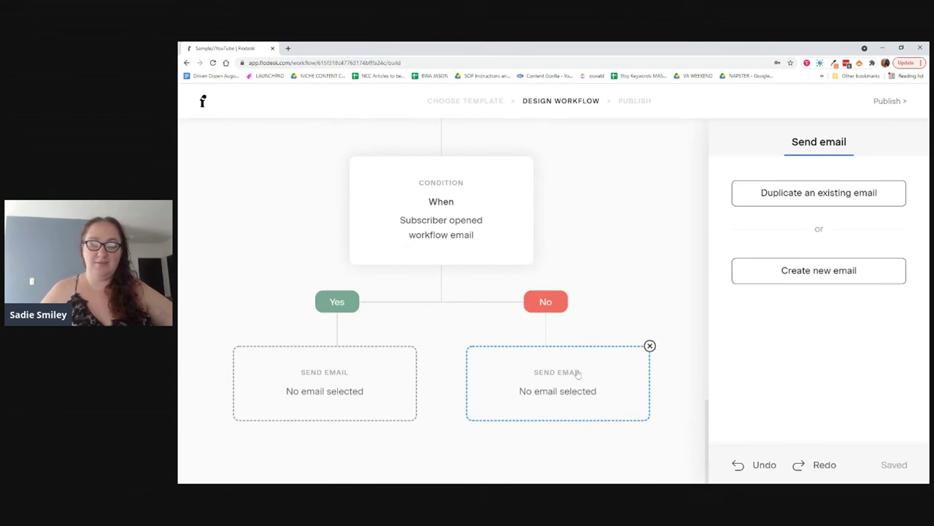
{"action": "left_click", "coordinate": [797, 194]}
{"action": "left_click", "coordinate": [315, 297]}
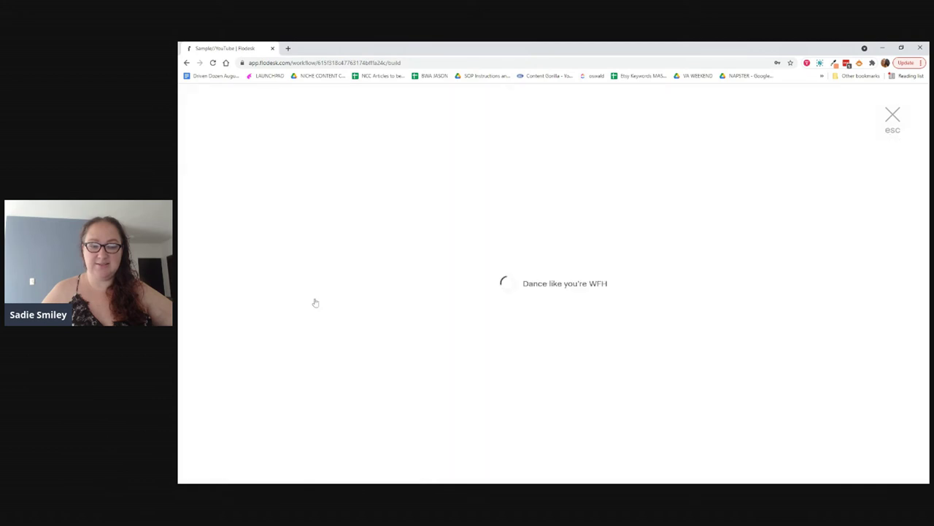
- Fill the Yes-branch email step with a copy of the 'catchy headline oh yeahhh' email
{"action": "left_click", "coordinate": [341, 390]}
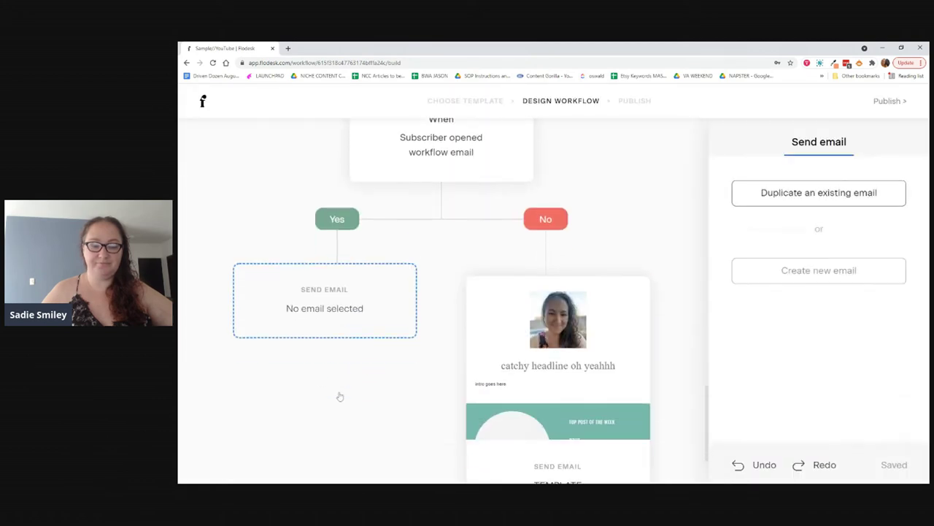
{"action": "left_click", "coordinate": [789, 194]}
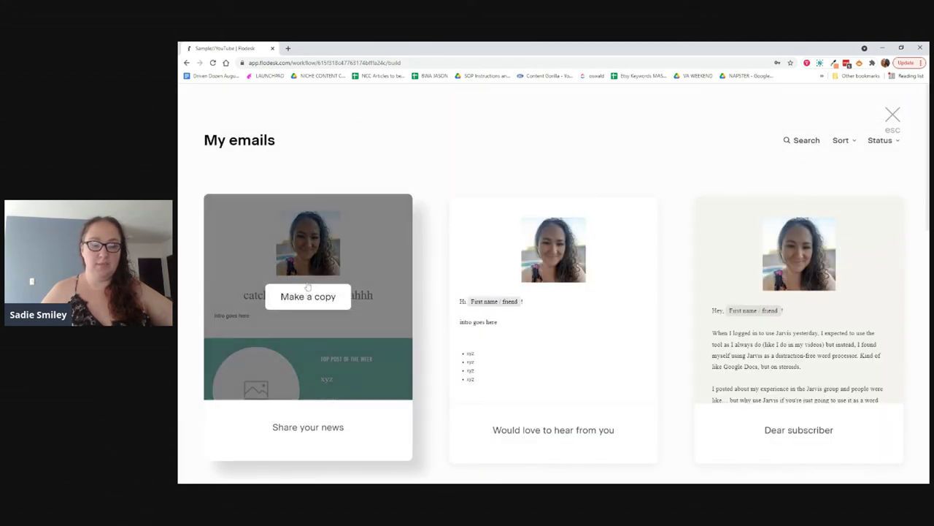
{"action": "left_click", "coordinate": [309, 295]}
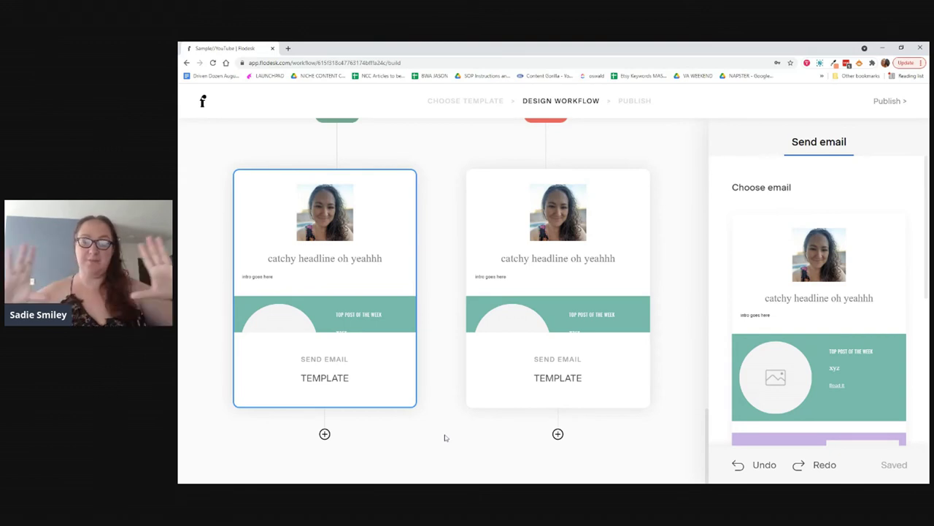
- Add a 1-day wait after the Yes-branch email
{"action": "left_click", "coordinate": [324, 433]}
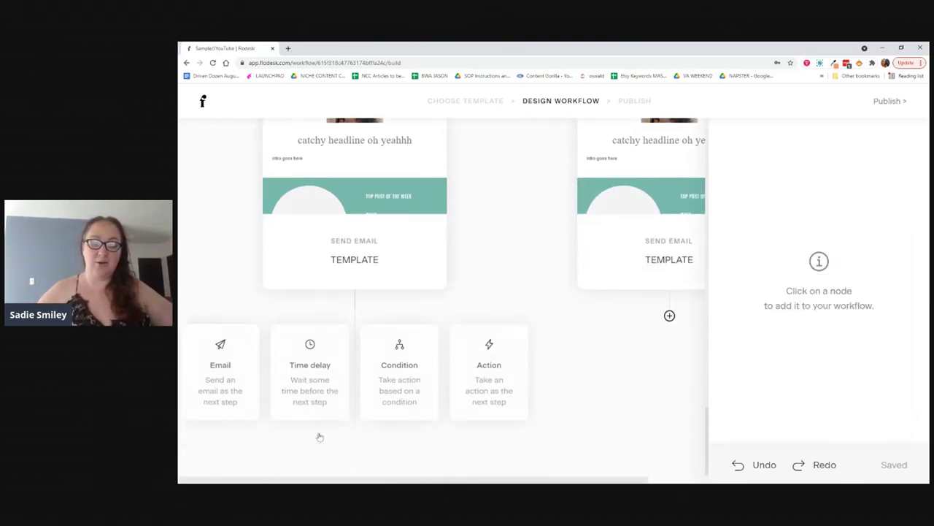
{"action": "left_click", "coordinate": [320, 376]}
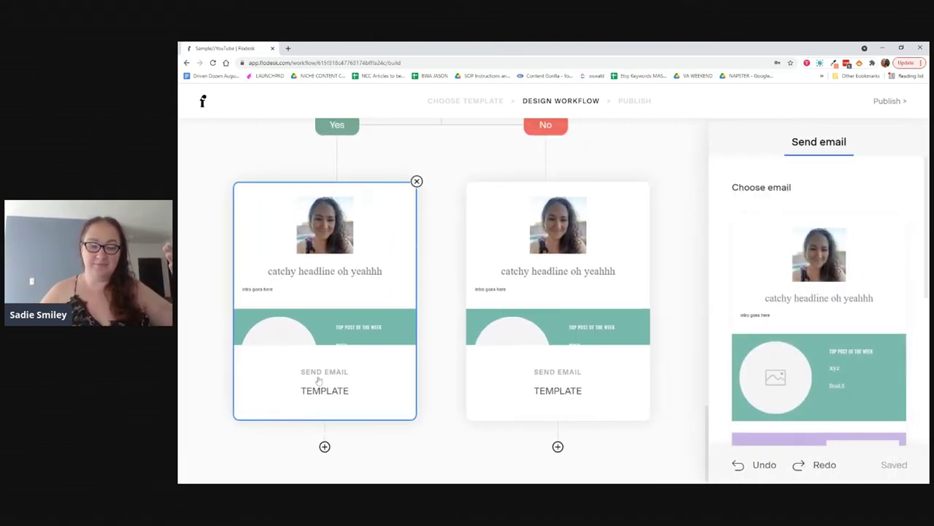
{"action": "left_click", "coordinate": [325, 446]}
{"action": "left_click", "coordinate": [321, 381]}
- Add a condition after the 1-day wait, then delete it
{"action": "left_click", "coordinate": [325, 434]}
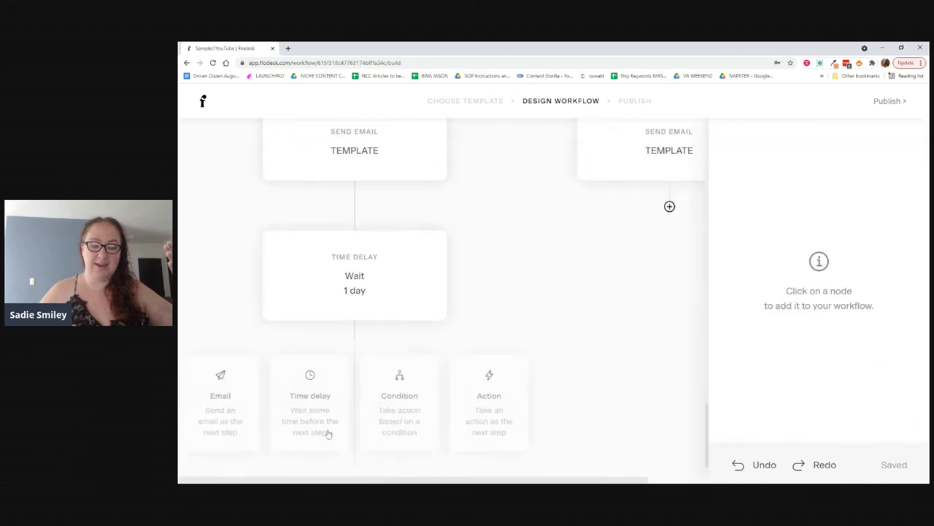
{"action": "left_click", "coordinate": [416, 381]}
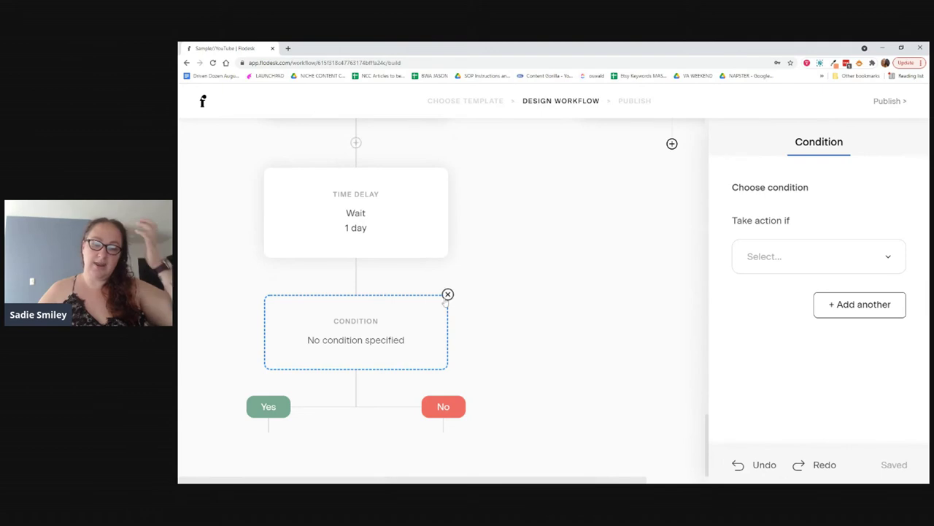
{"action": "left_click", "coordinate": [445, 294]}
{"action": "left_click", "coordinate": [642, 317]}
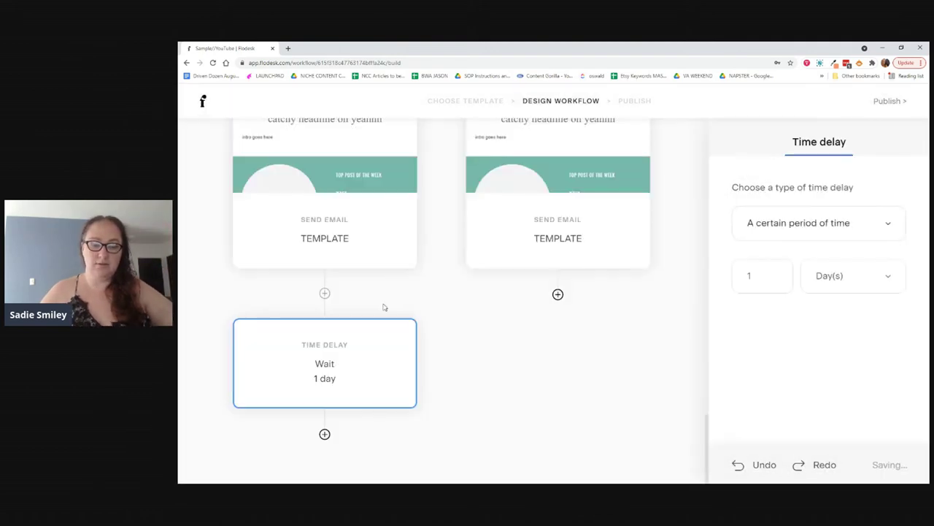
- Add an Action step after the 1-day wait, leaving its action unchosen
{"action": "left_click", "coordinate": [325, 433]}
{"action": "left_click", "coordinate": [476, 390]}
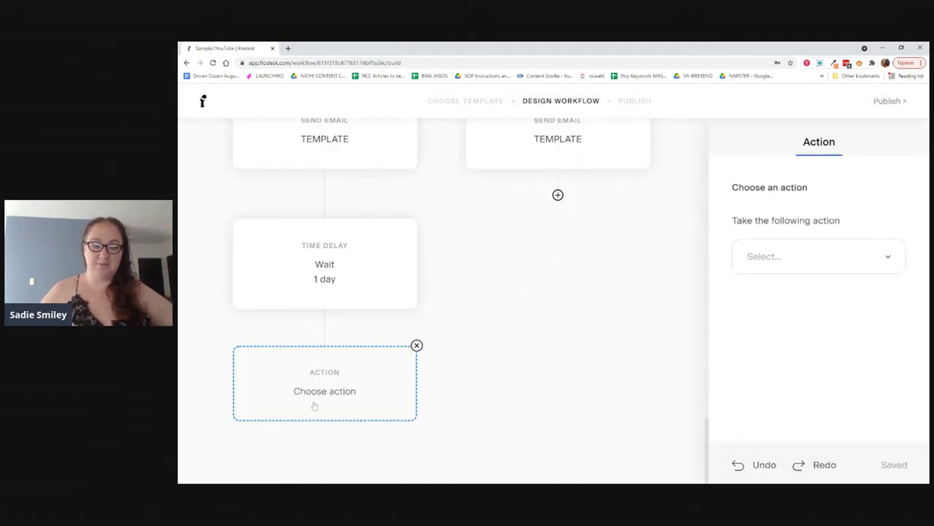
{"action": "left_click", "coordinate": [897, 260]}
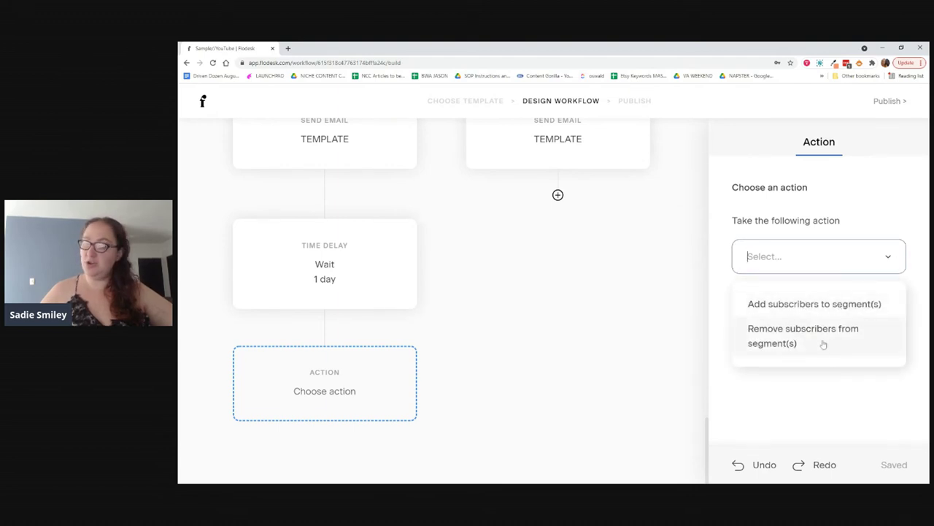
{"action": "left_click", "coordinate": [521, 358]}
{"action": "scroll", "coordinate": [521, 359], "scroll_direction": "up", "scroll_amount": 4}
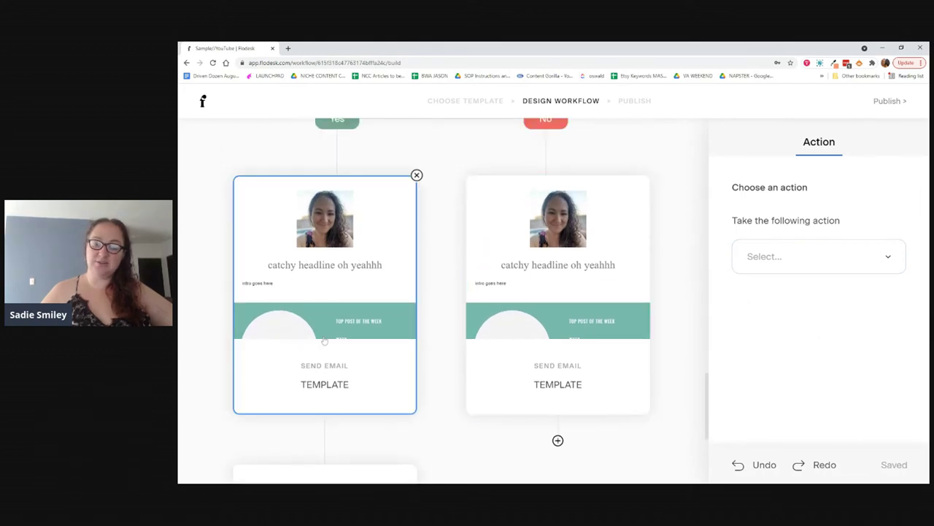
{"action": "scroll", "coordinate": [556, 340], "scroll_direction": "down", "scroll_amount": 2}
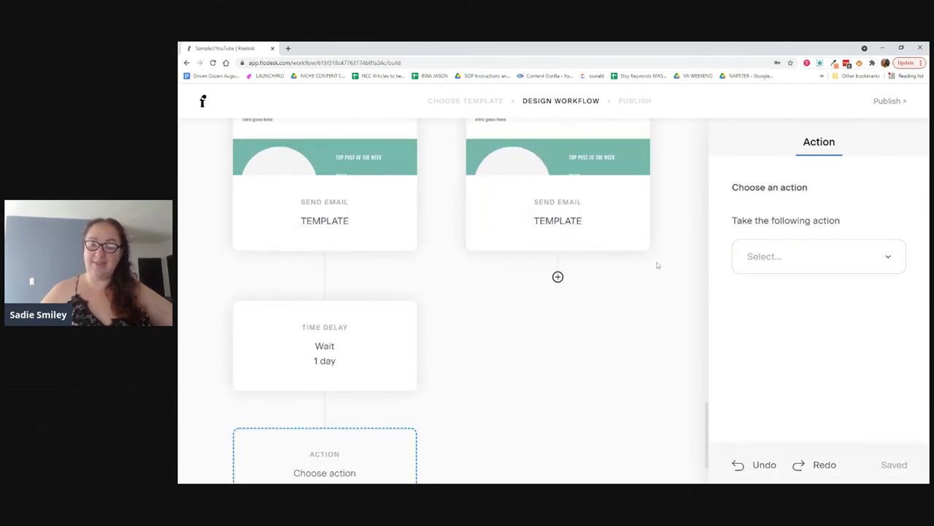
{"action": "scroll", "coordinate": [572, 298], "scroll_direction": "down", "scroll_amount": 1}
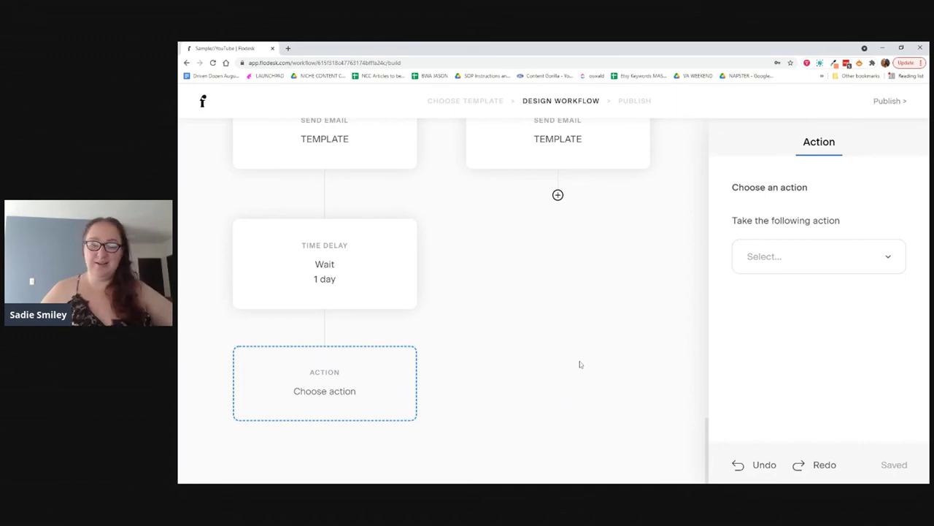
{"action": "mouse_move", "coordinate": [310, 381]}
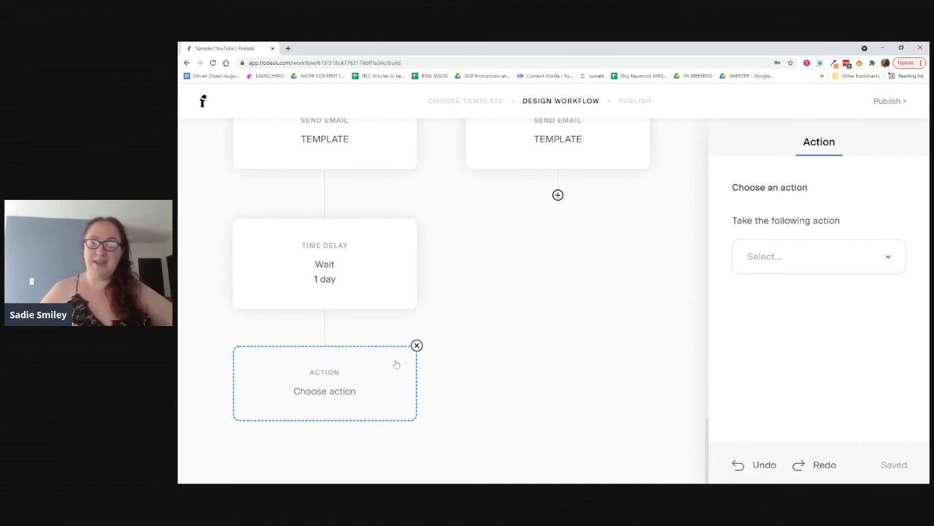
{"action": "scroll", "coordinate": [451, 361], "scroll_direction": "up", "scroll_amount": 3}
{"action": "scroll", "coordinate": [452, 362], "scroll_direction": "down", "scroll_amount": 3}
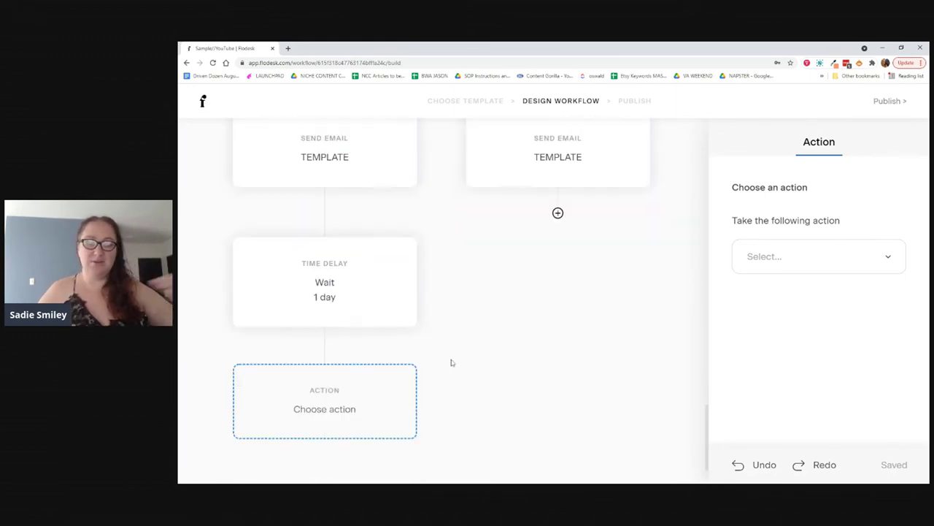
{"action": "scroll", "coordinate": [451, 362], "scroll_direction": "down", "scroll_amount": 1}
{"action": "mouse_move", "coordinate": [398, 373]}
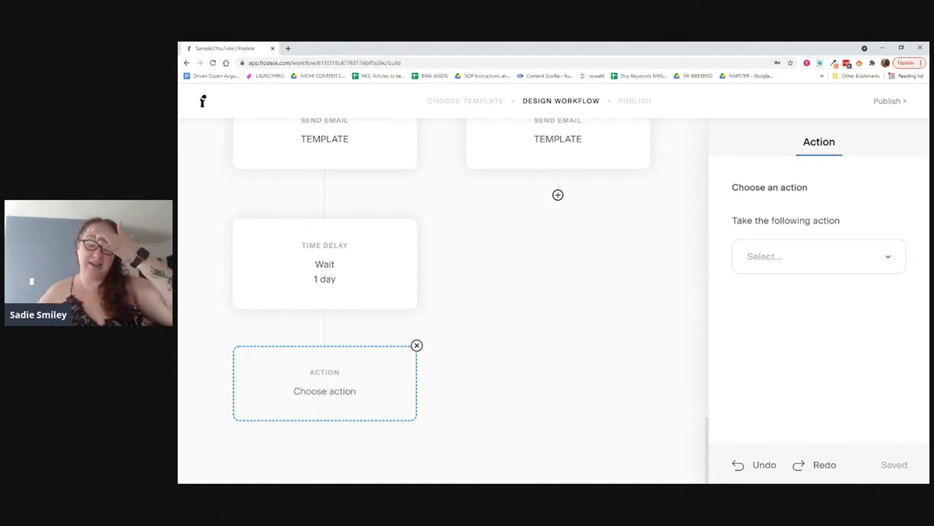
{"action": "scroll", "coordinate": [458, 337], "scroll_direction": "up", "scroll_amount": 5}
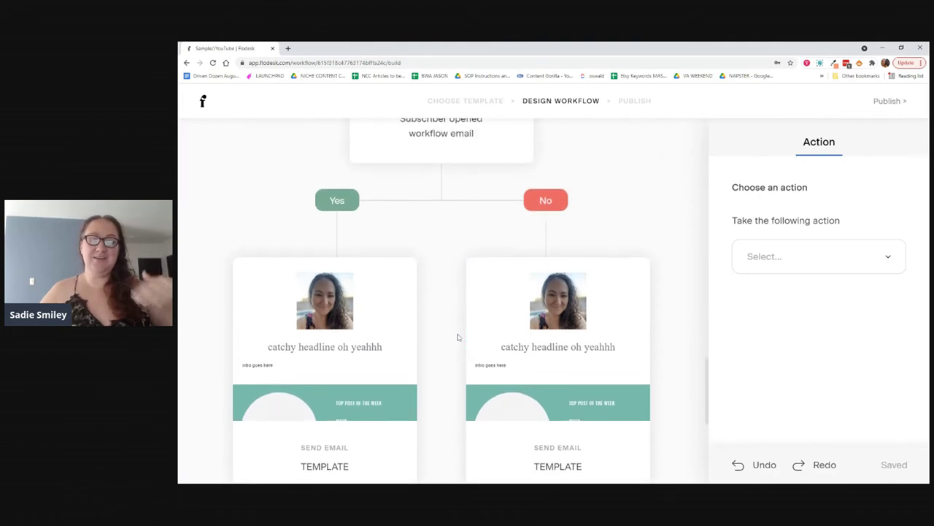
{"action": "scroll", "coordinate": [458, 337], "scroll_direction": "up", "scroll_amount": 10}
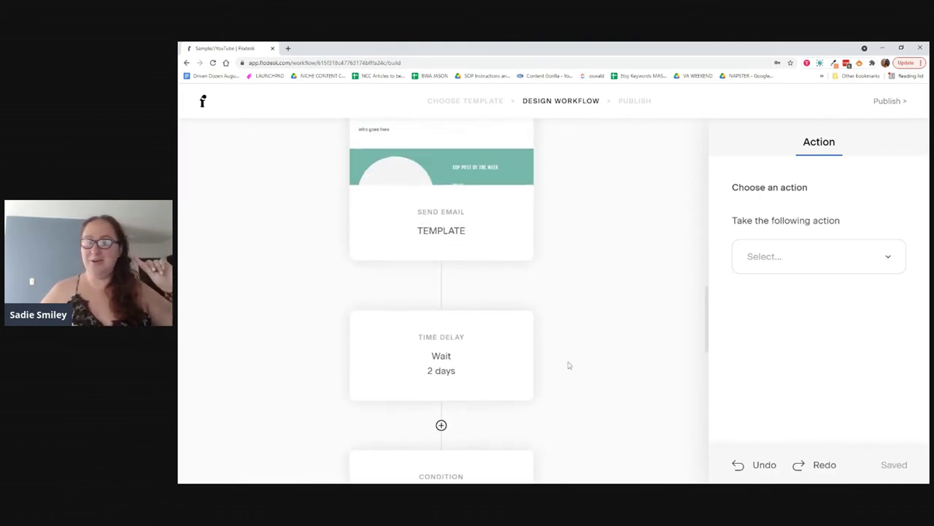
{"action": "scroll", "coordinate": [543, 355], "scroll_direction": "down", "scroll_amount": 20}
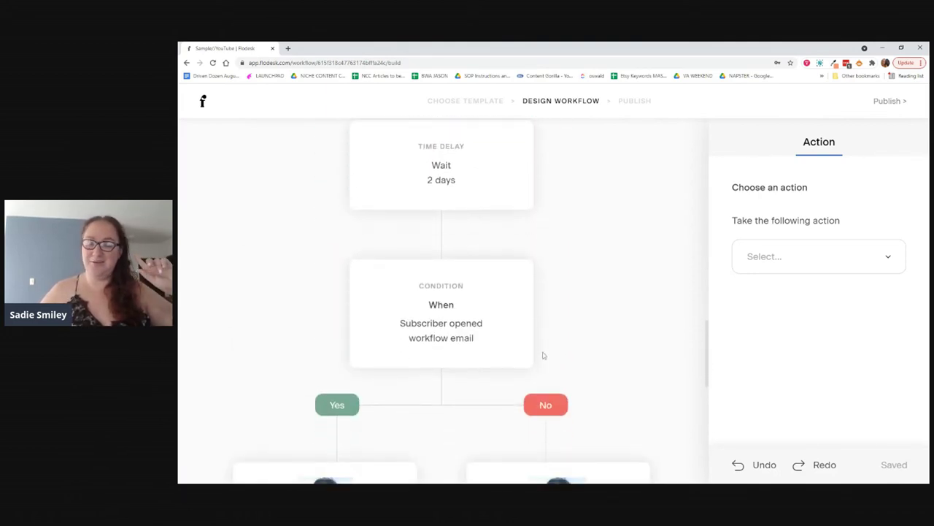
{"action": "scroll", "coordinate": [543, 355], "scroll_direction": "down", "scroll_amount": 2}
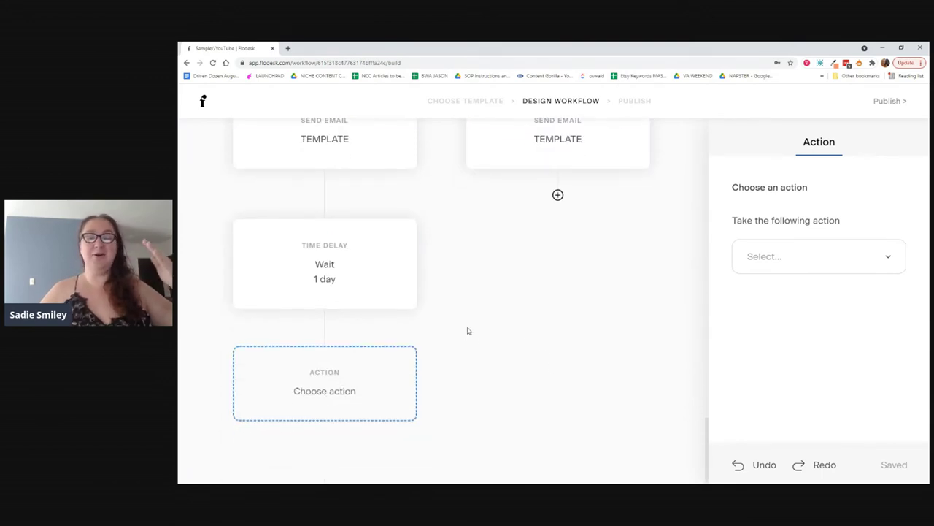
{"action": "scroll", "coordinate": [468, 362], "scroll_direction": "up", "scroll_amount": 7}
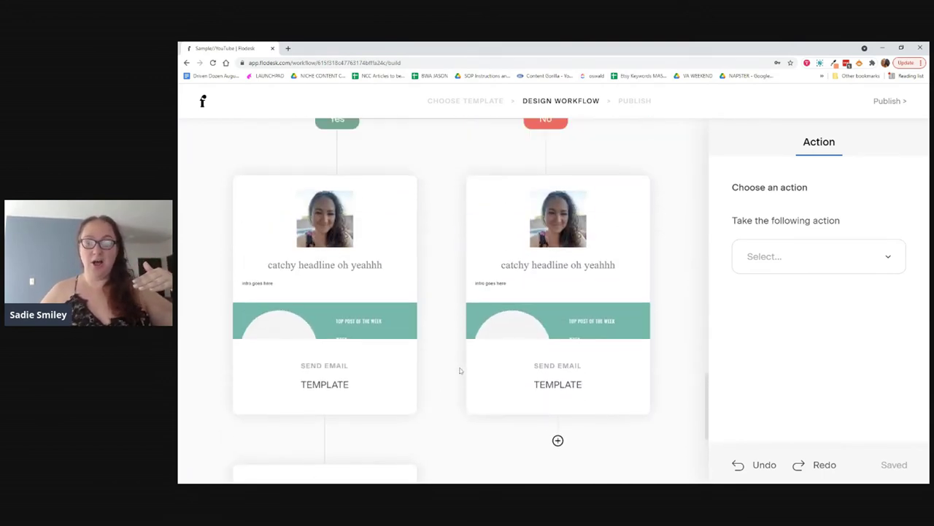
{"action": "scroll", "coordinate": [460, 370], "scroll_direction": "up", "scroll_amount": 20}
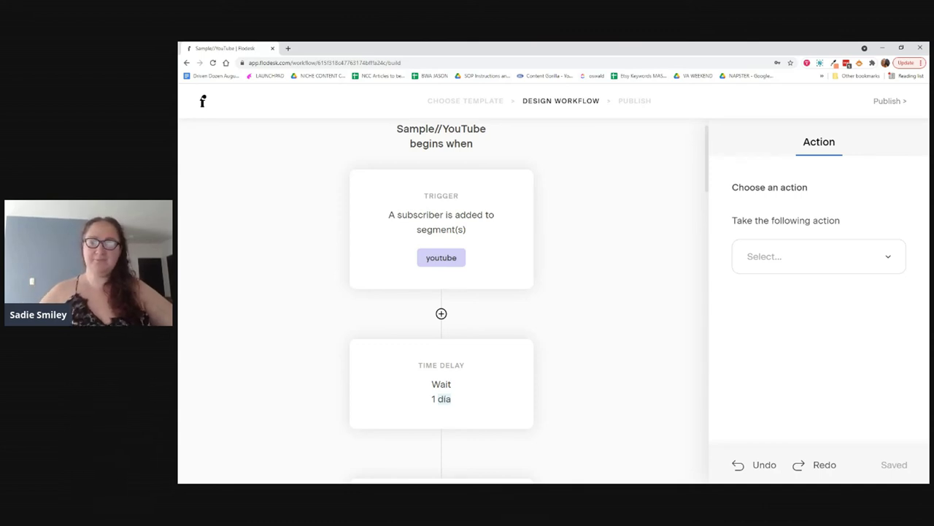
{"action": "scroll", "coordinate": [642, 344], "scroll_direction": "up", "scroll_amount": 1}
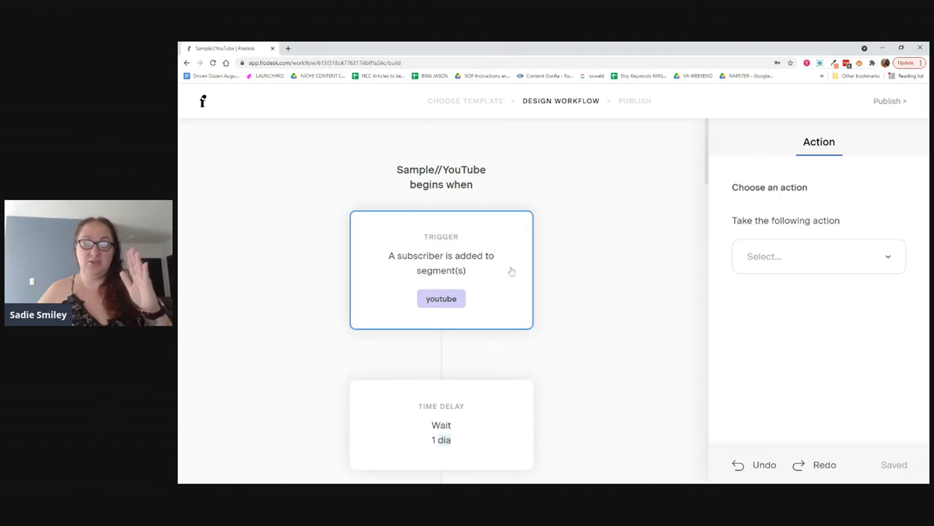
{"action": "scroll", "coordinate": [532, 358], "scroll_direction": "down", "scroll_amount": 5}
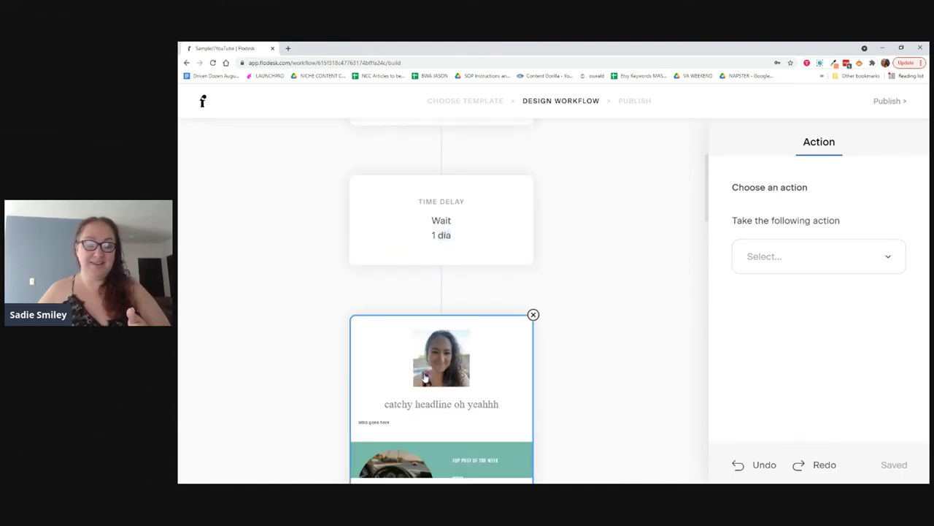
{"action": "scroll", "coordinate": [425, 378], "scroll_direction": "down", "scroll_amount": 7}
{"action": "scroll", "coordinate": [425, 378], "scroll_direction": "down", "scroll_amount": 2}
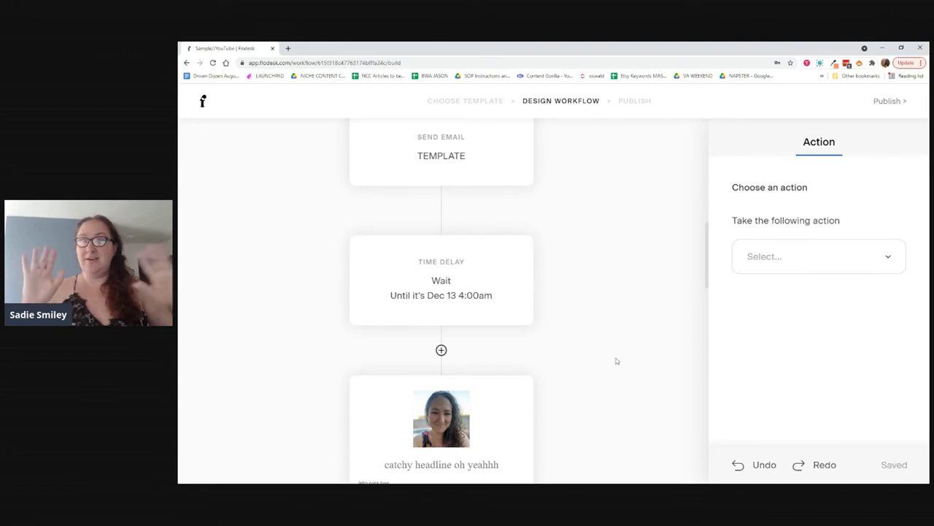
{"action": "scroll", "coordinate": [617, 361], "scroll_direction": "down", "scroll_amount": 6}
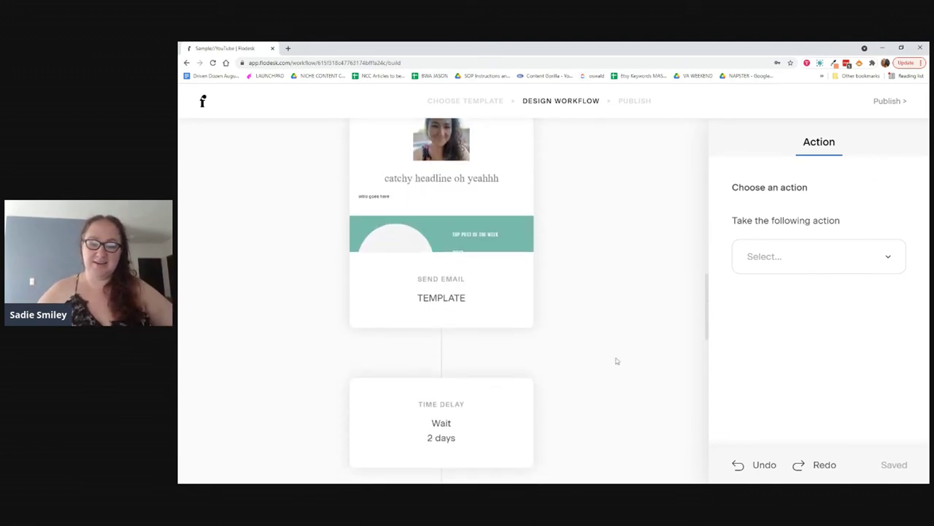
{"action": "scroll", "coordinate": [613, 371], "scroll_direction": "down", "scroll_amount": 4}
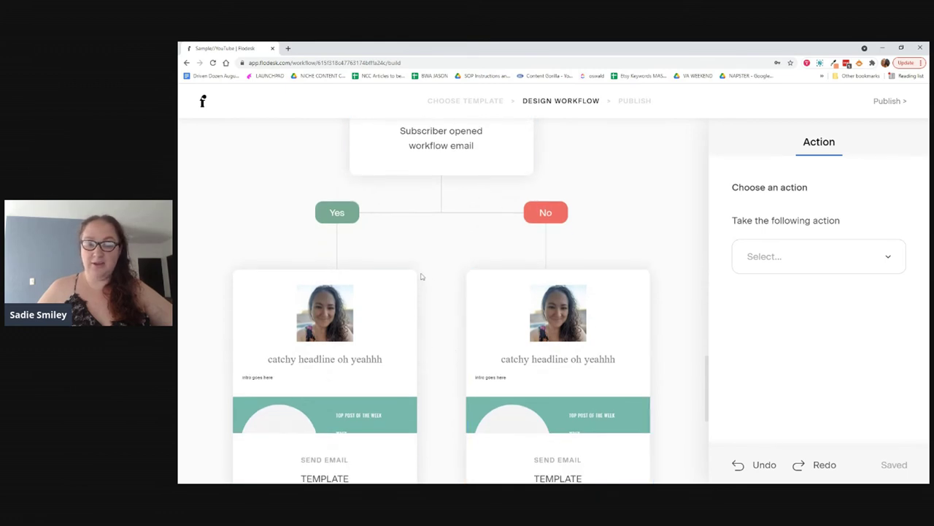
- Delete the Yes-branch and No-branch email steps
{"action": "left_click", "coordinate": [416, 269]}
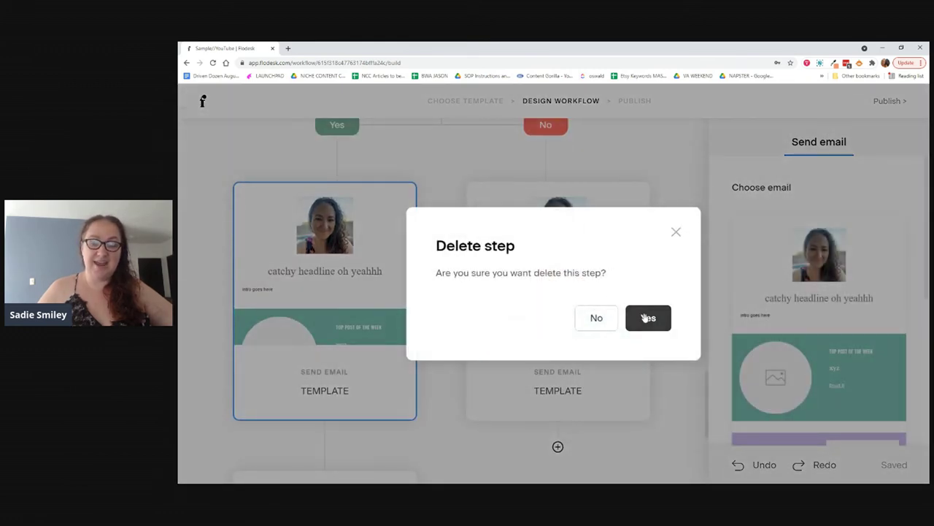
{"action": "left_click", "coordinate": [644, 317]}
{"action": "scroll", "coordinate": [641, 343], "scroll_direction": "down", "scroll_amount": 2}
{"action": "left_click", "coordinate": [652, 330]}
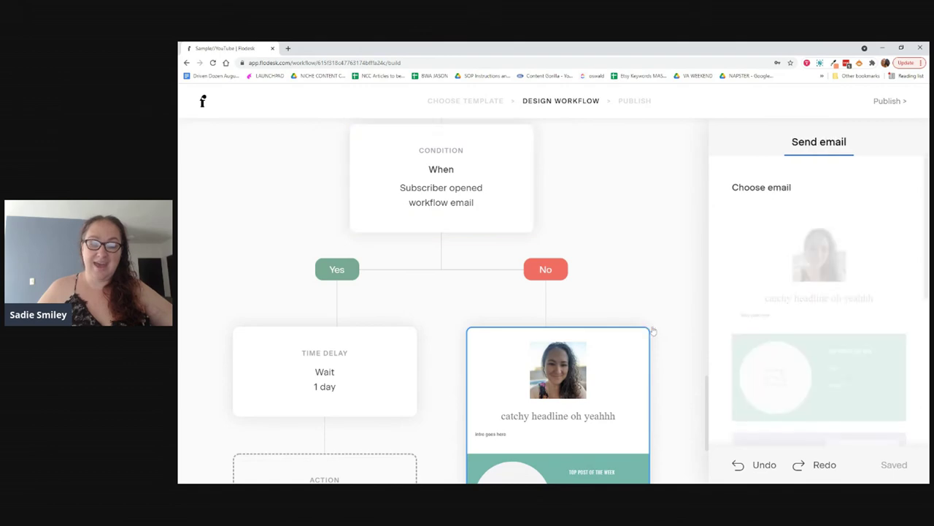
{"action": "left_click", "coordinate": [651, 330]}
{"action": "left_click", "coordinate": [647, 317]}
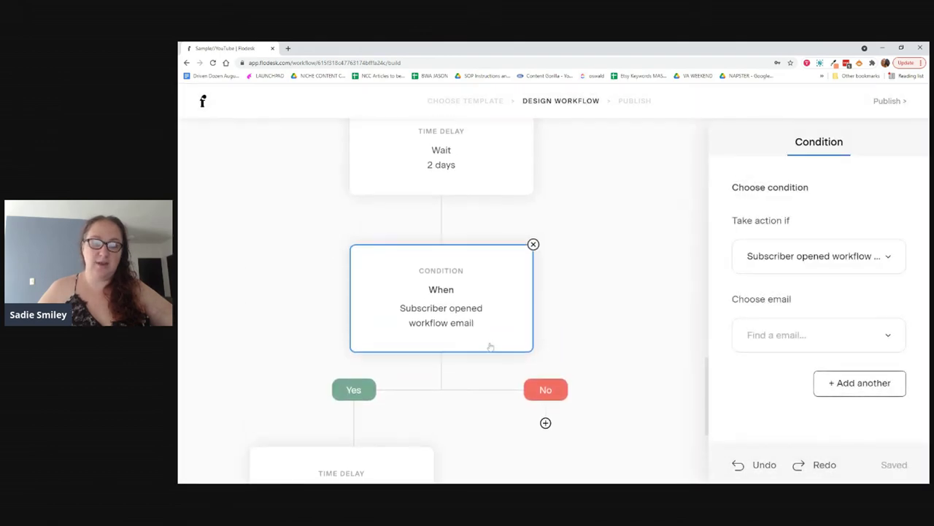
- Delete the 1 day time delay and the opened-email condition
{"action": "scroll", "coordinate": [490, 347], "scroll_direction": "down", "scroll_amount": 3}
{"action": "left_click", "coordinate": [401, 298]}
{"action": "left_click", "coordinate": [434, 245]}
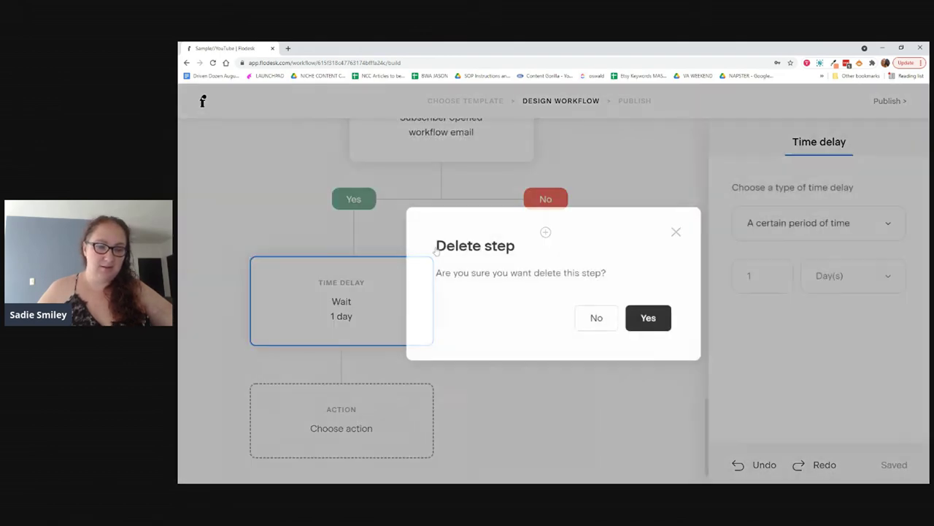
{"action": "left_click", "coordinate": [649, 321]}
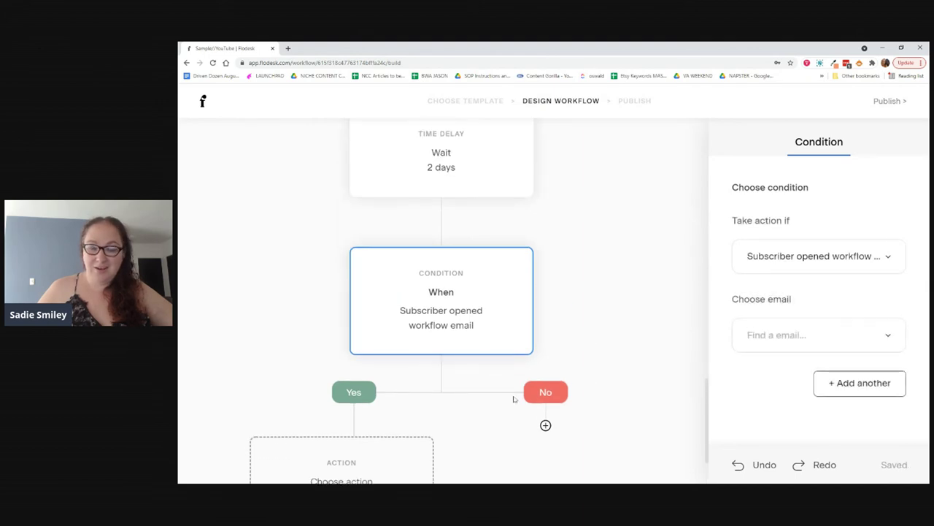
{"action": "left_click", "coordinate": [533, 246]}
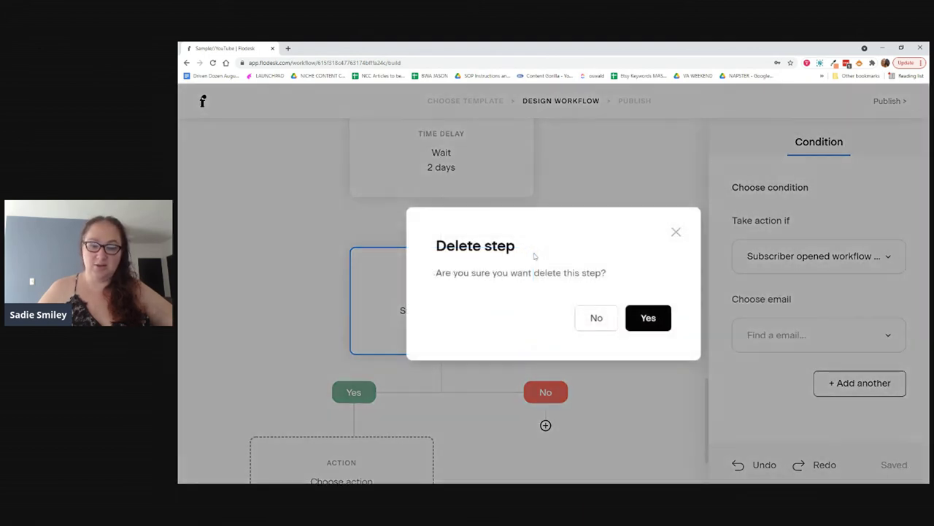
{"action": "left_click", "coordinate": [649, 319]}
- Open the email below the 'Until it's Dec 13' delay in the email editor
{"action": "scroll", "coordinate": [564, 369], "scroll_direction": "up", "scroll_amount": 10}
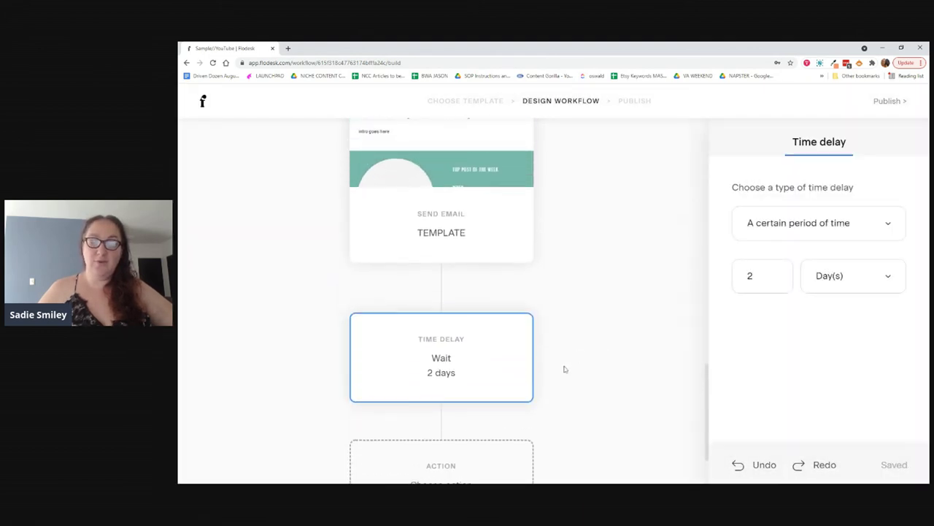
{"action": "scroll", "coordinate": [563, 369], "scroll_direction": "up", "scroll_amount": 1}
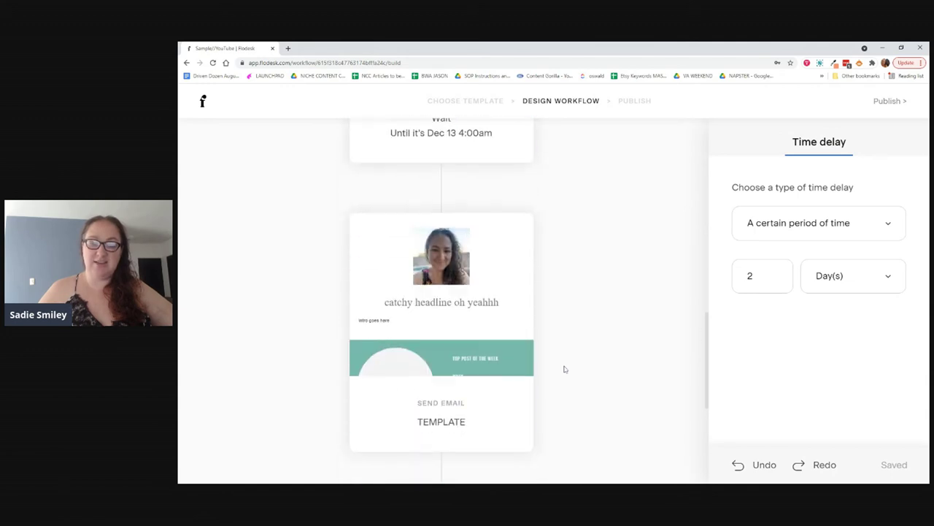
{"action": "scroll", "coordinate": [440, 204], "scroll_direction": "down", "scroll_amount": 2}
{"action": "scroll", "coordinate": [440, 204], "scroll_direction": "up", "scroll_amount": 3}
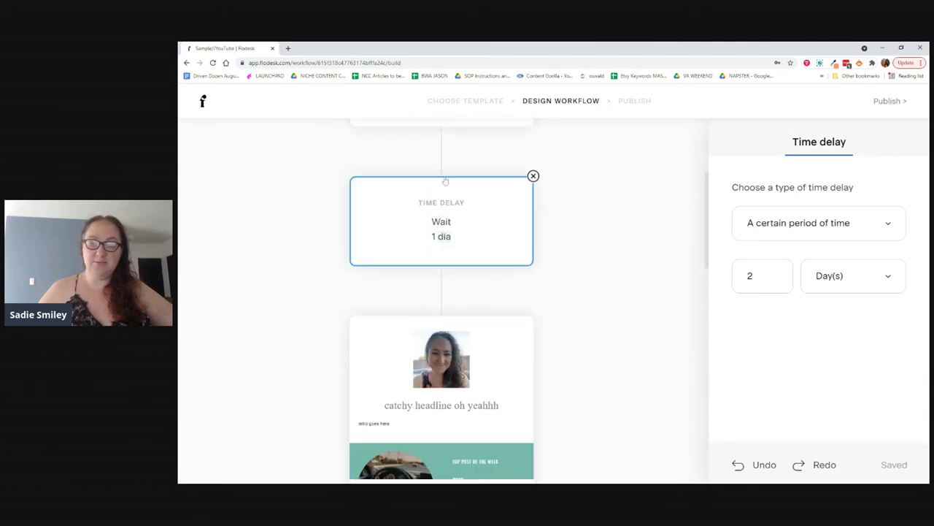
{"action": "scroll", "coordinate": [563, 333], "scroll_direction": "down", "scroll_amount": 6}
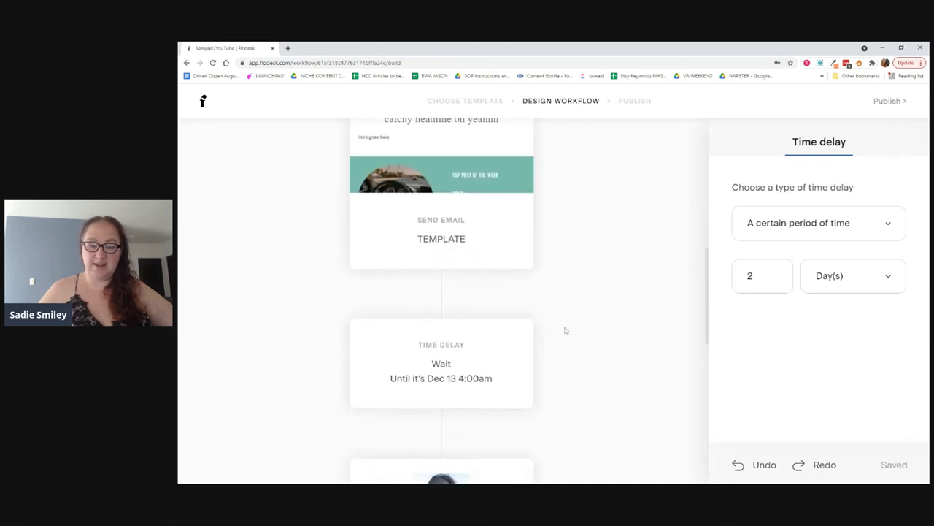
{"action": "scroll", "coordinate": [565, 330], "scroll_direction": "down", "scroll_amount": 1}
{"action": "scroll", "coordinate": [565, 330], "scroll_direction": "up", "scroll_amount": 3}
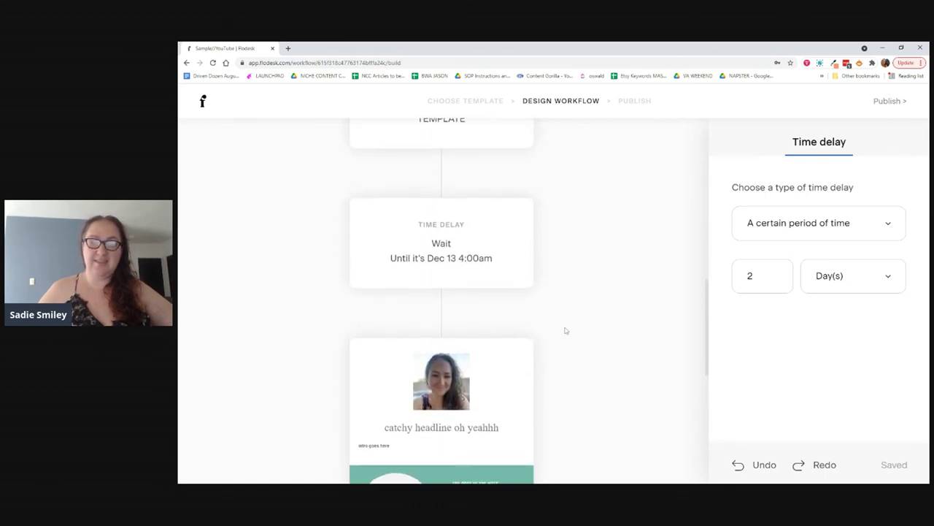
{"action": "scroll", "coordinate": [475, 291], "scroll_direction": "down", "scroll_amount": 3}
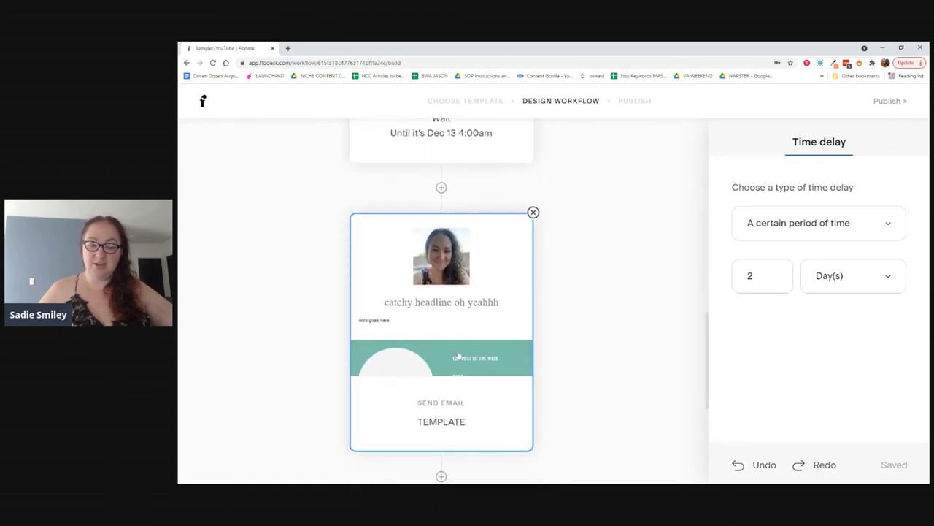
{"action": "left_click", "coordinate": [468, 328]}
{"action": "left_click", "coordinate": [817, 339]}
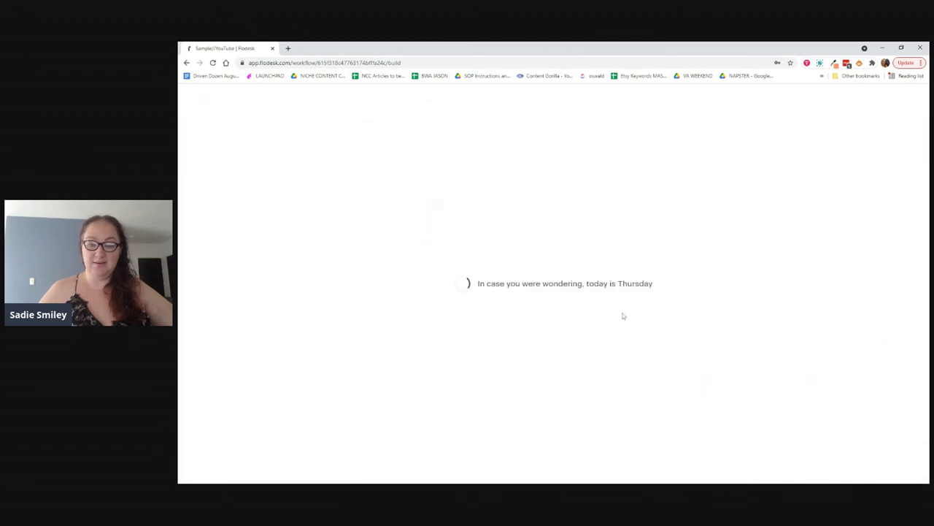
- Select the top post image block and scroll the 'catchy headline oh yeahhh' email to the footer
{"action": "scroll", "coordinate": [465, 329], "scroll_direction": "down", "scroll_amount": 3}
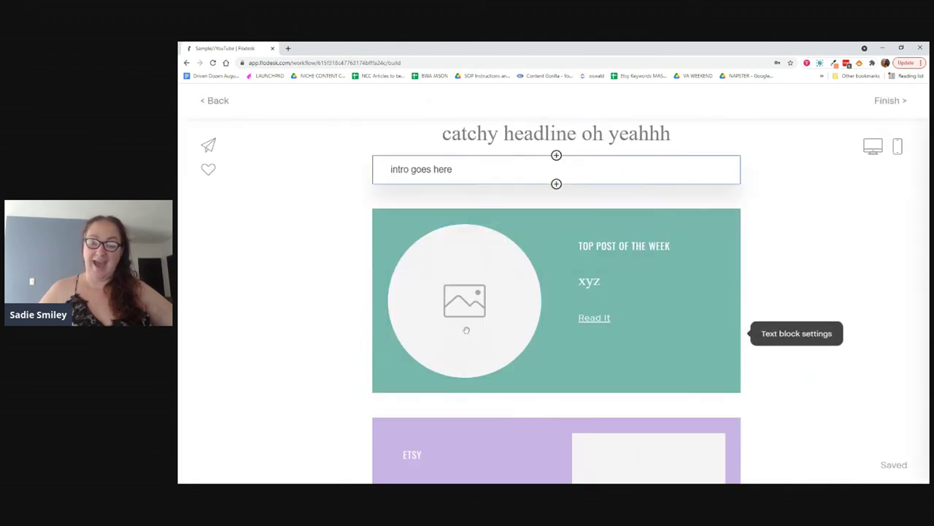
{"action": "left_click", "coordinate": [467, 330]}
{"action": "scroll", "coordinate": [456, 349], "scroll_direction": "down", "scroll_amount": 6}
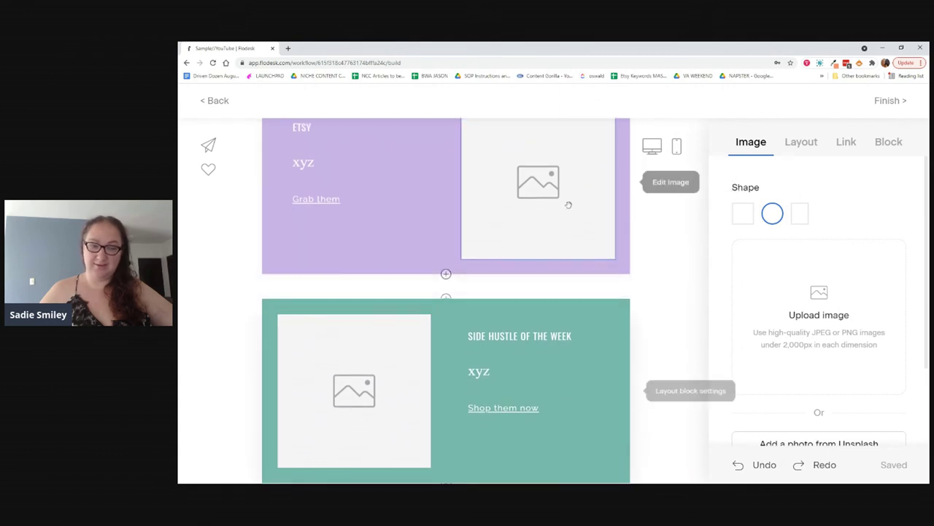
{"action": "scroll", "coordinate": [418, 361], "scroll_direction": "down", "scroll_amount": 2}
{"action": "scroll", "coordinate": [419, 363], "scroll_direction": "down", "scroll_amount": 10}
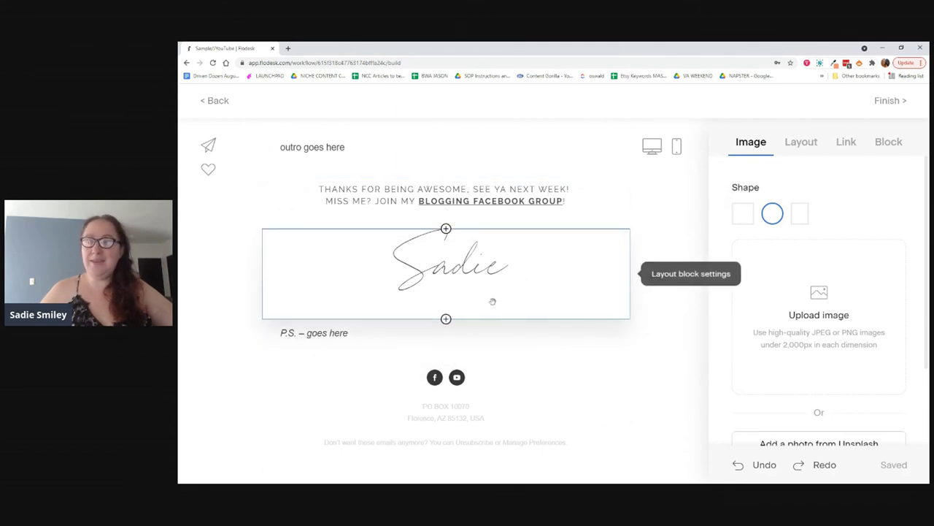
{"action": "scroll", "coordinate": [491, 301], "scroll_direction": "up", "scroll_amount": 15}
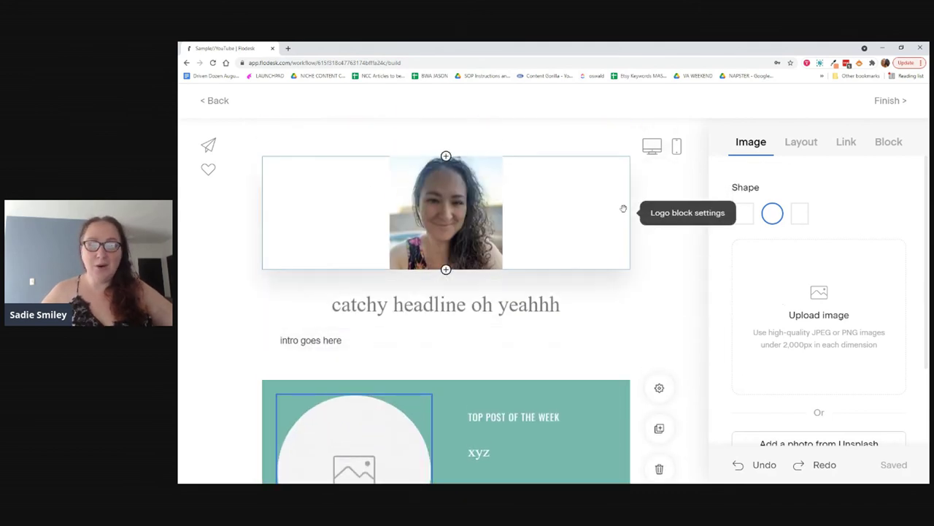